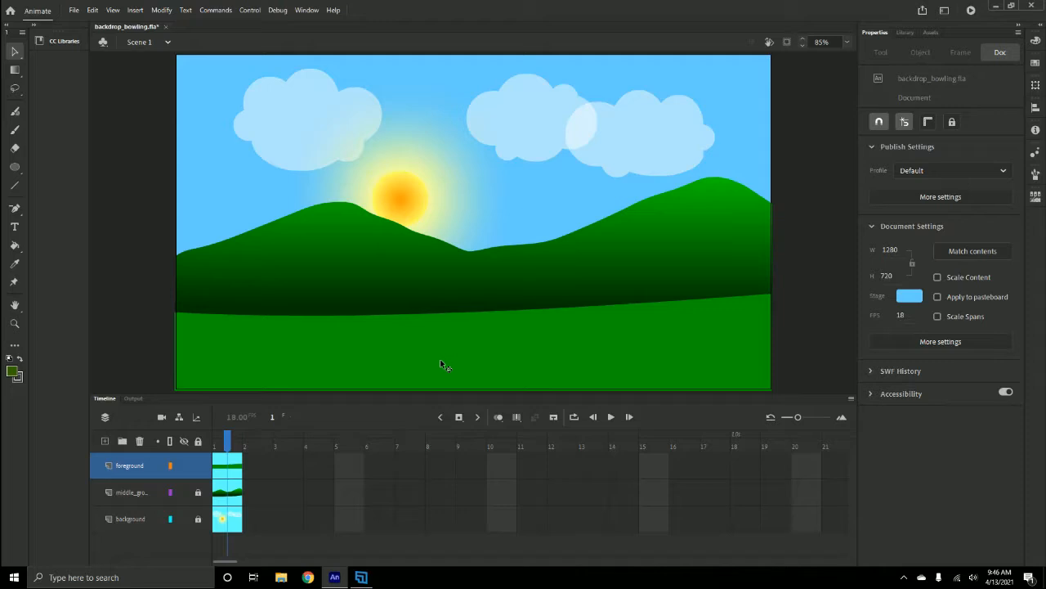
pyautogui.click(445, 358)
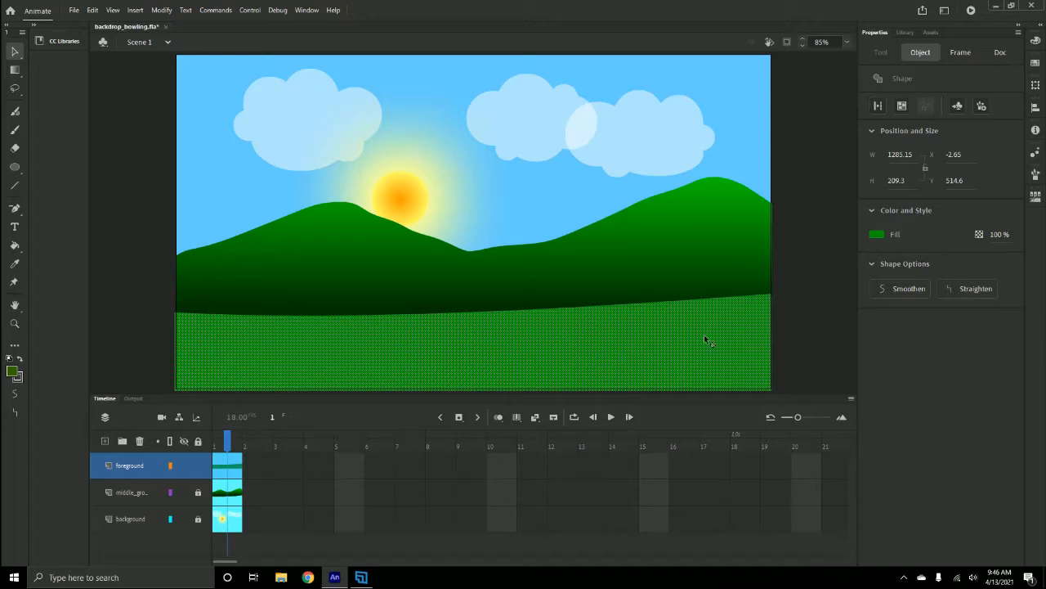
pyautogui.click(134, 333)
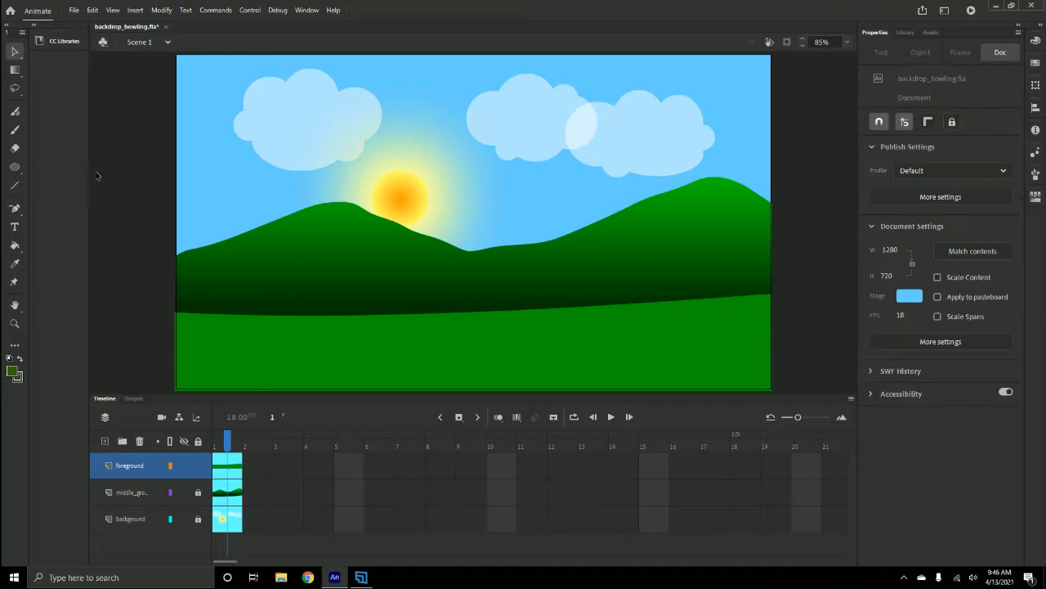
pyautogui.click(16, 169)
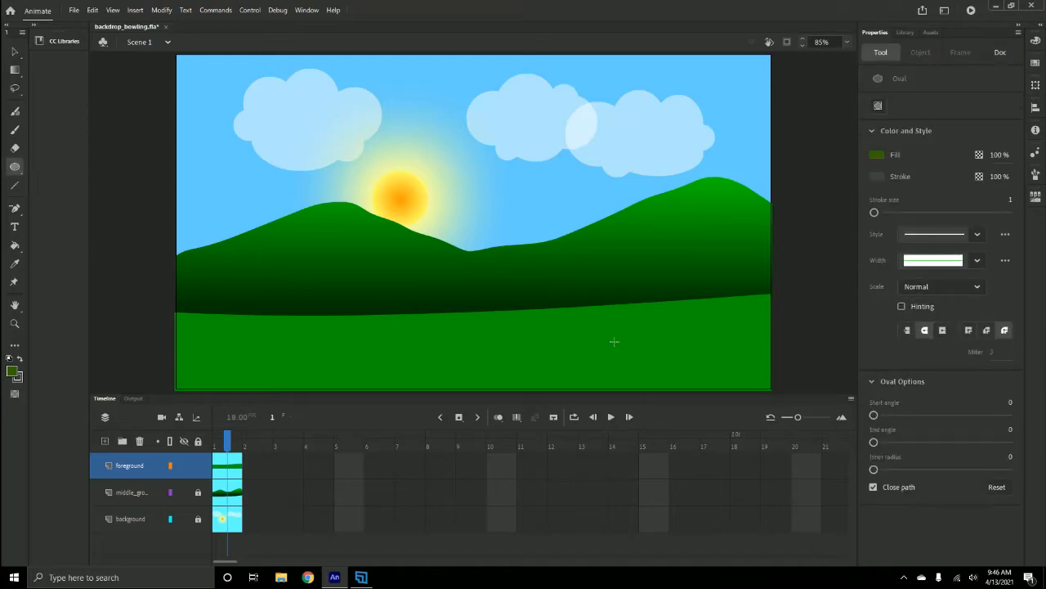
pyautogui.moveTo(614, 341); pyautogui.dragTo(703, 378)
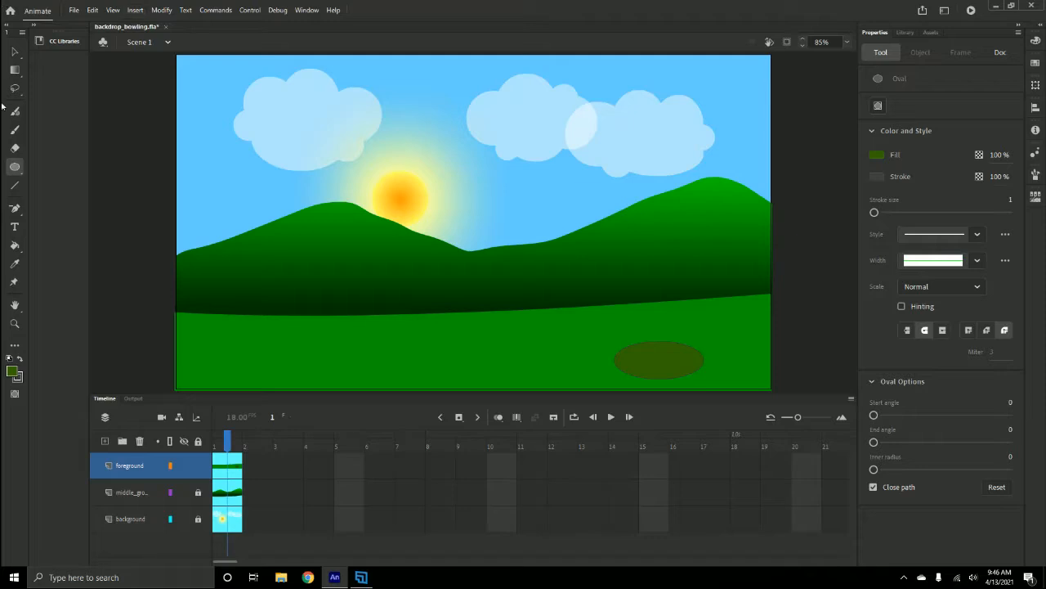
pyautogui.click(14, 51)
pyautogui.moveTo(652, 363); pyautogui.dragTo(789, 363)
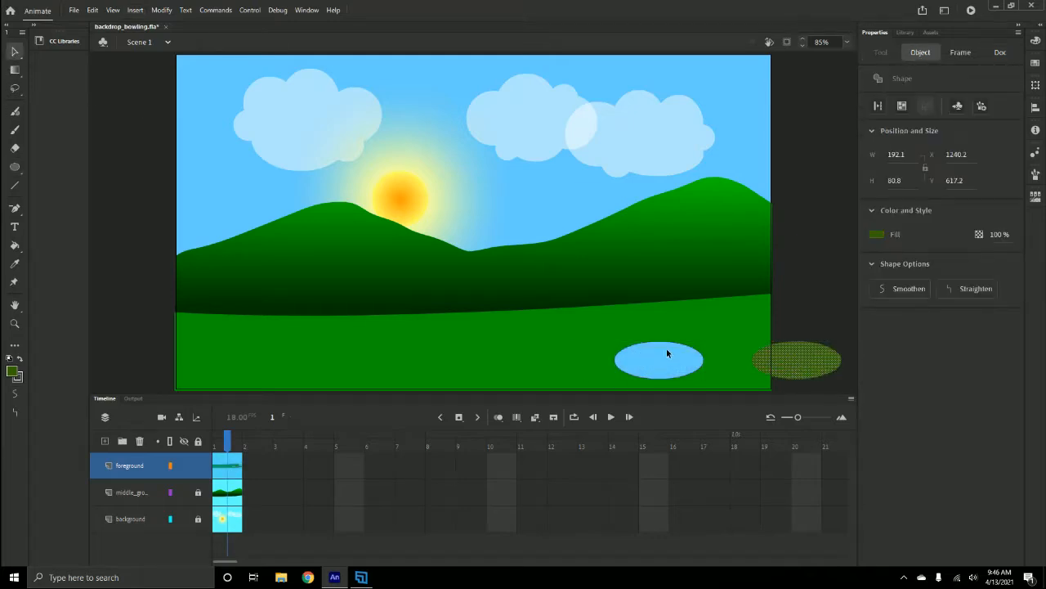
pyautogui.hotkey('ctrl', 'z')
pyautogui.hotkey('ctrl', 'z')
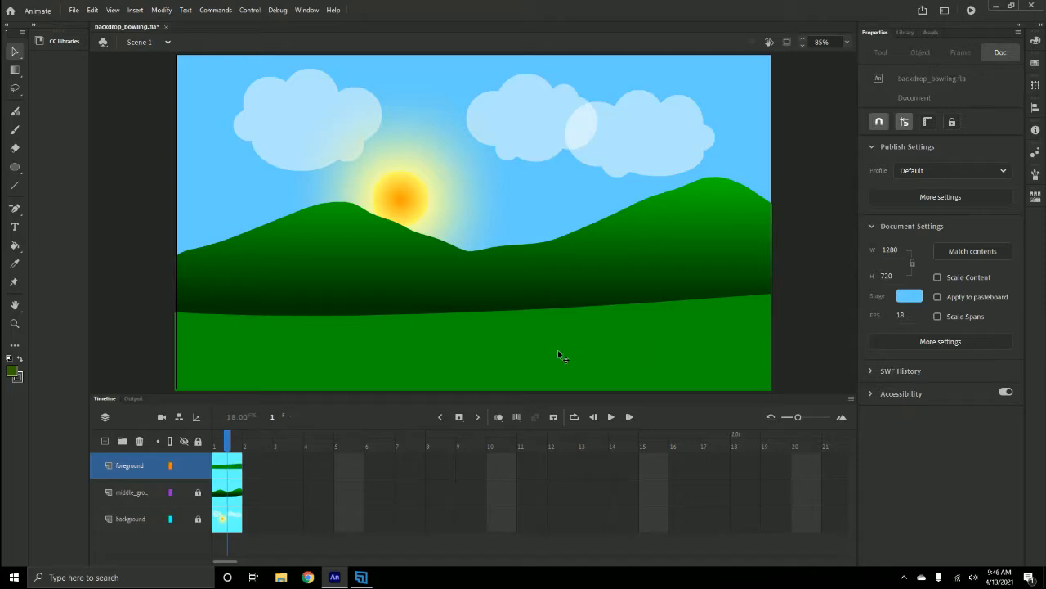
# - Convert the green foreground grass shape into a Graphic symbol named "grass foreground"
pyautogui.click(559, 351)
pyautogui.rightClick(584, 346)
pyautogui.click(595, 325)
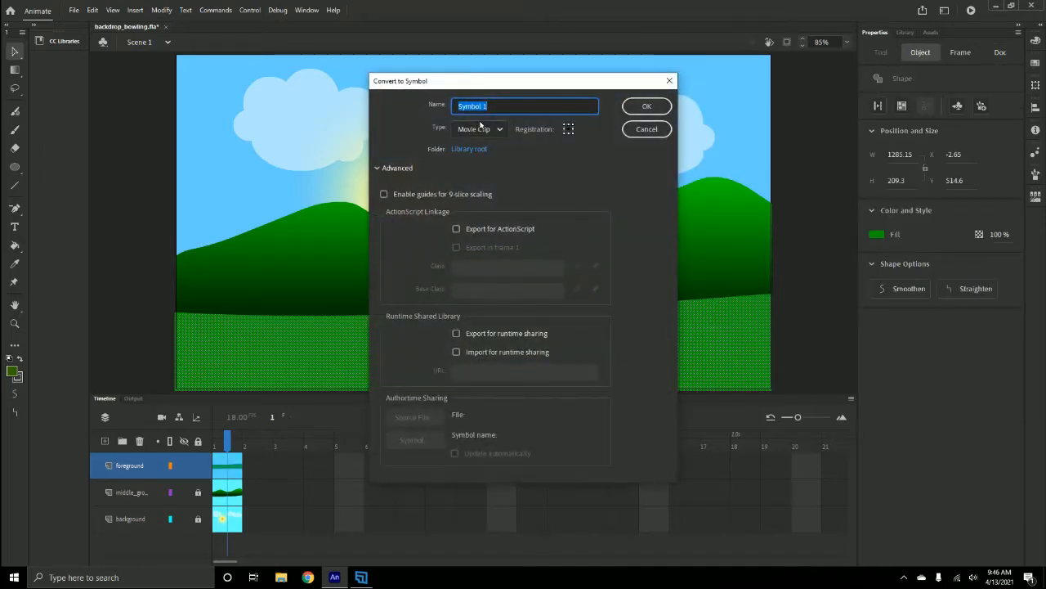
pyautogui.write('grass foreground')
pyautogui.click(487, 129)
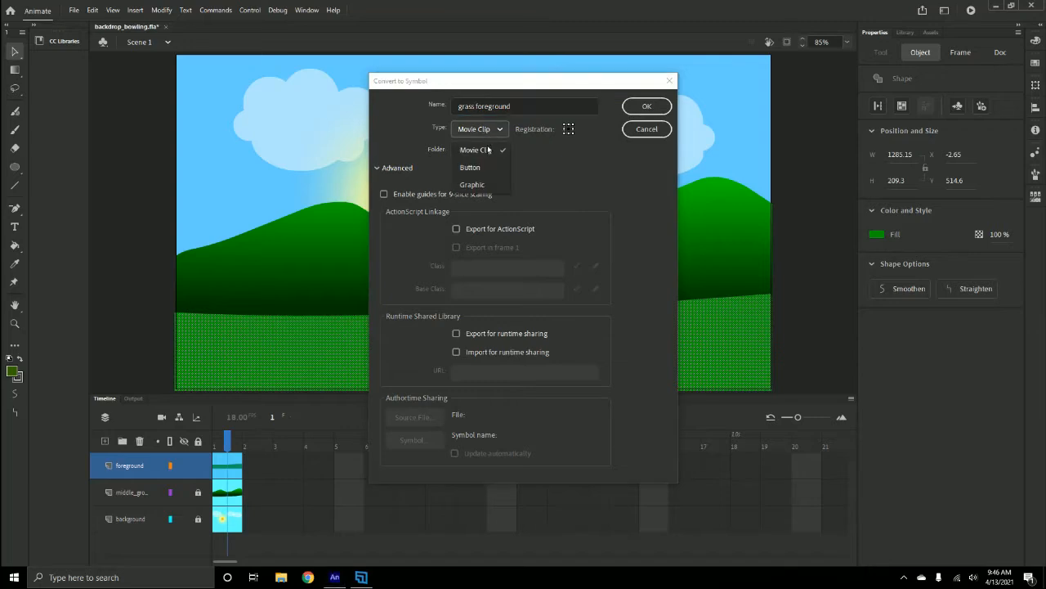
pyautogui.click(485, 184)
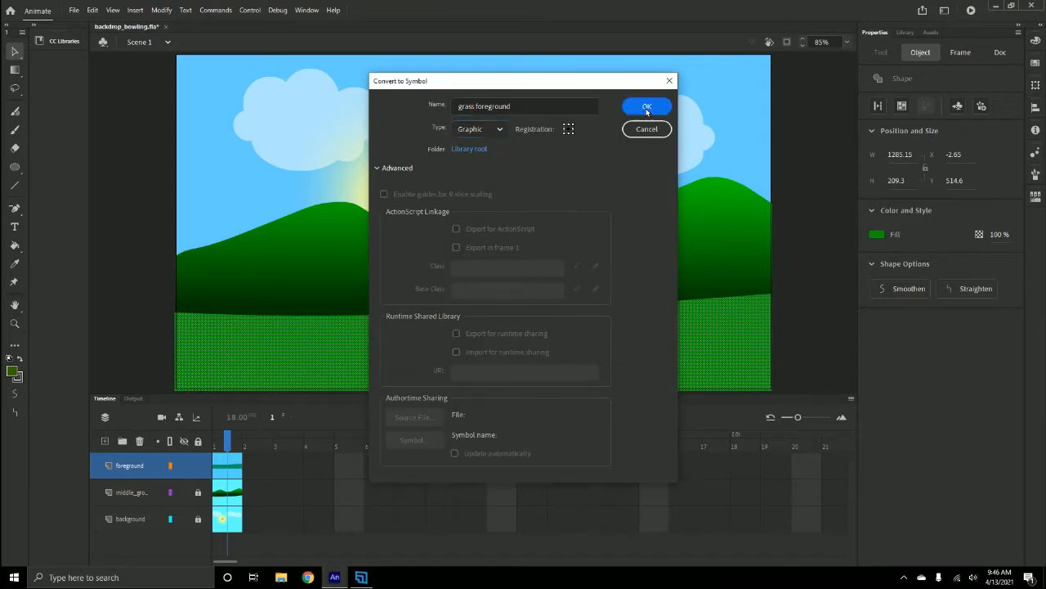
pyautogui.click(645, 107)
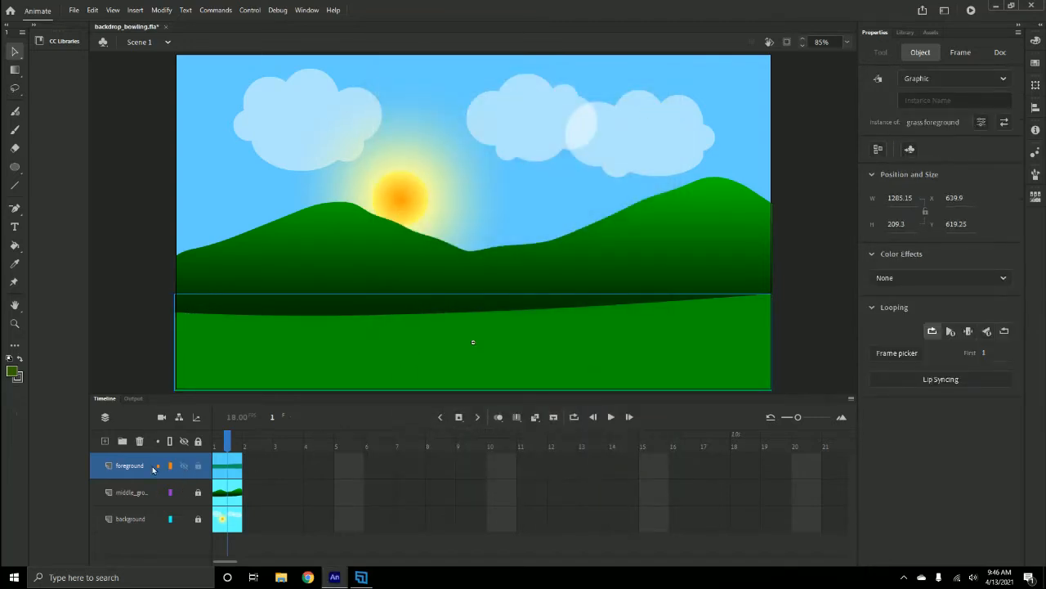
pyautogui.click(115, 296)
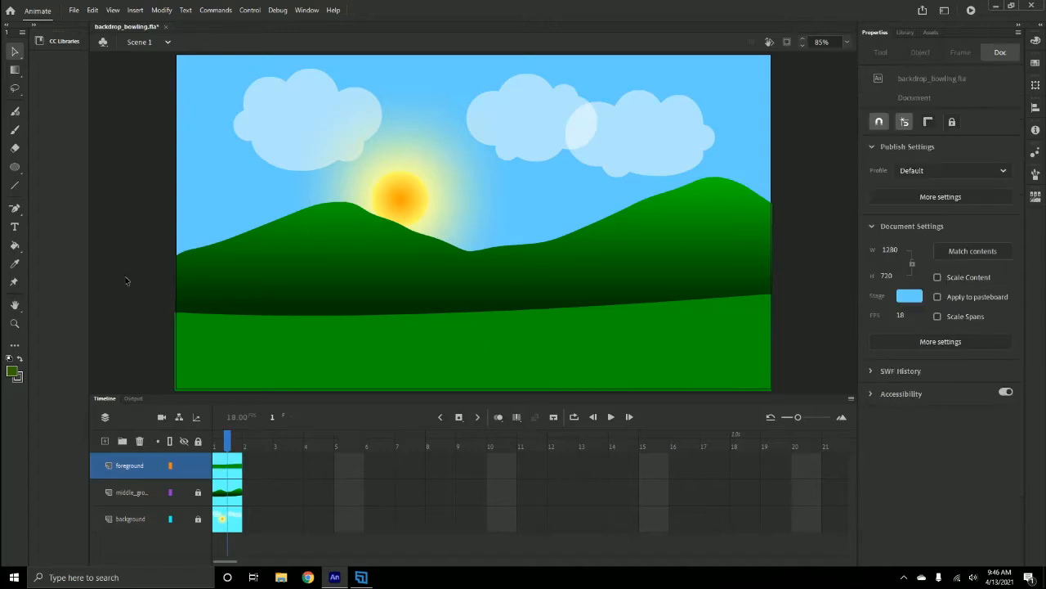
# - Draw a closed bush outline about 199 by 88 px on the grass with the Fluid Brush, using fill #003300 and size 11
pyautogui.click(14, 132)
pyautogui.click(13, 113)
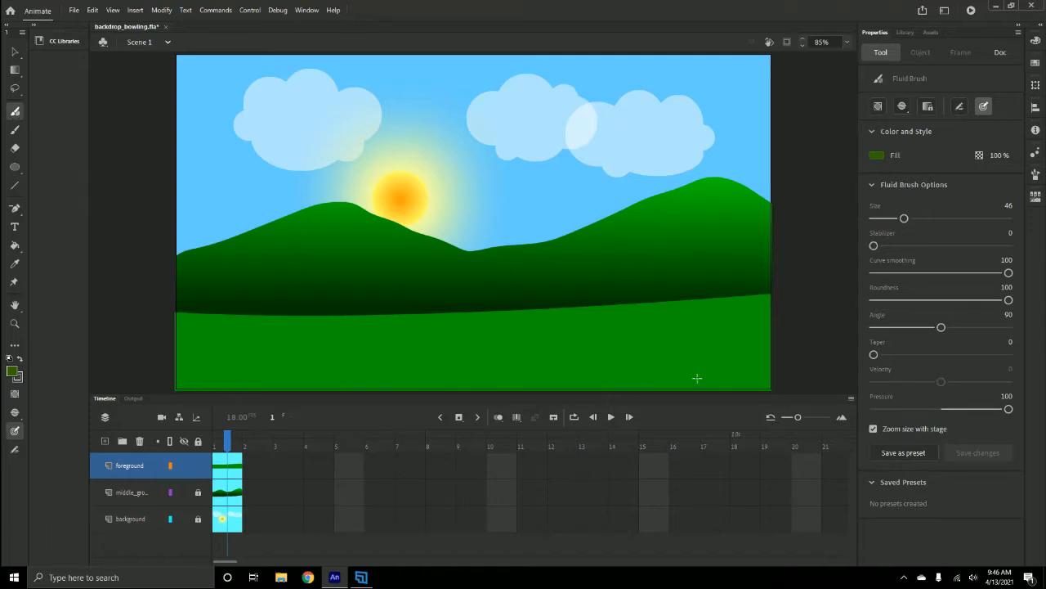
pyautogui.click(876, 155)
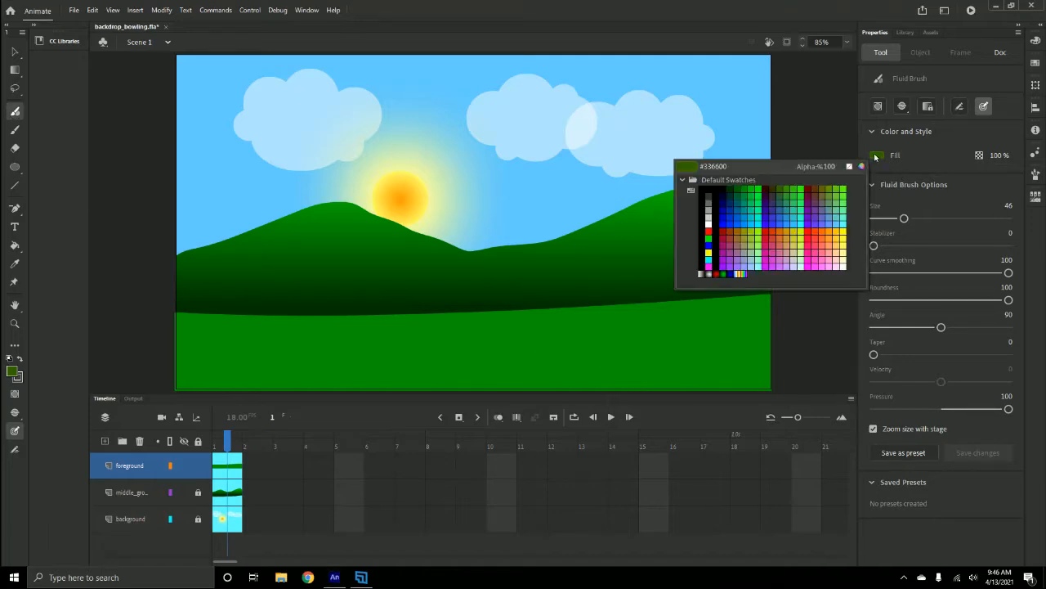
pyautogui.click(728, 190)
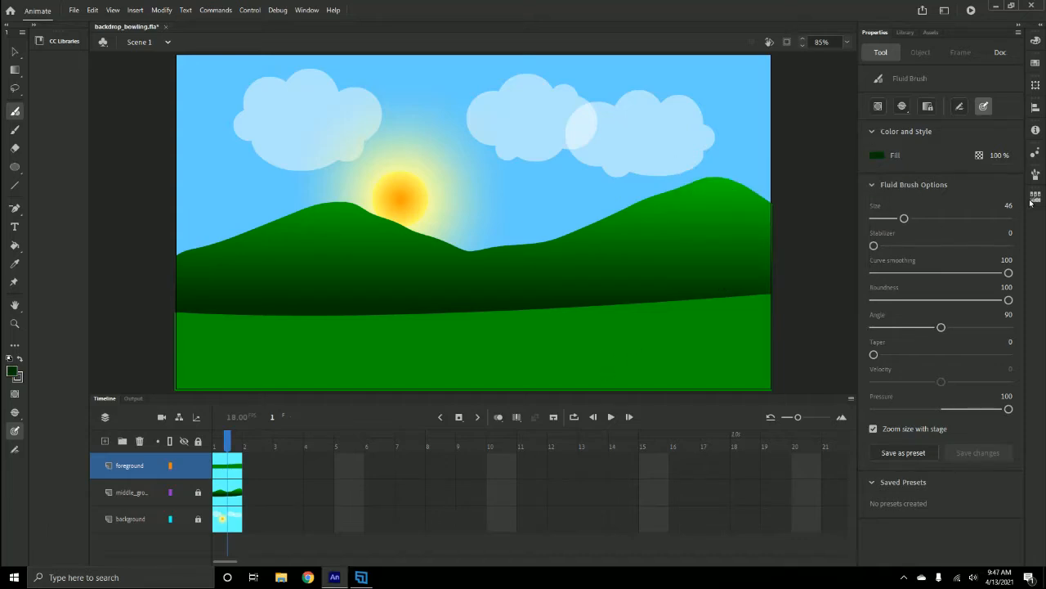
pyautogui.moveTo(904, 218); pyautogui.dragTo(880, 218)
pyautogui.moveTo(616, 350)
pyautogui.mouseDown()
pyautogui.moveTo(602, 333)
pyautogui.moveTo(615, 327)
pyautogui.moveTo(623, 338)
pyautogui.moveTo(639, 325)
pyautogui.moveTo(678, 331)
pyautogui.moveTo(687, 350)
pyautogui.moveTo(613, 353)
pyautogui.mouseUp()
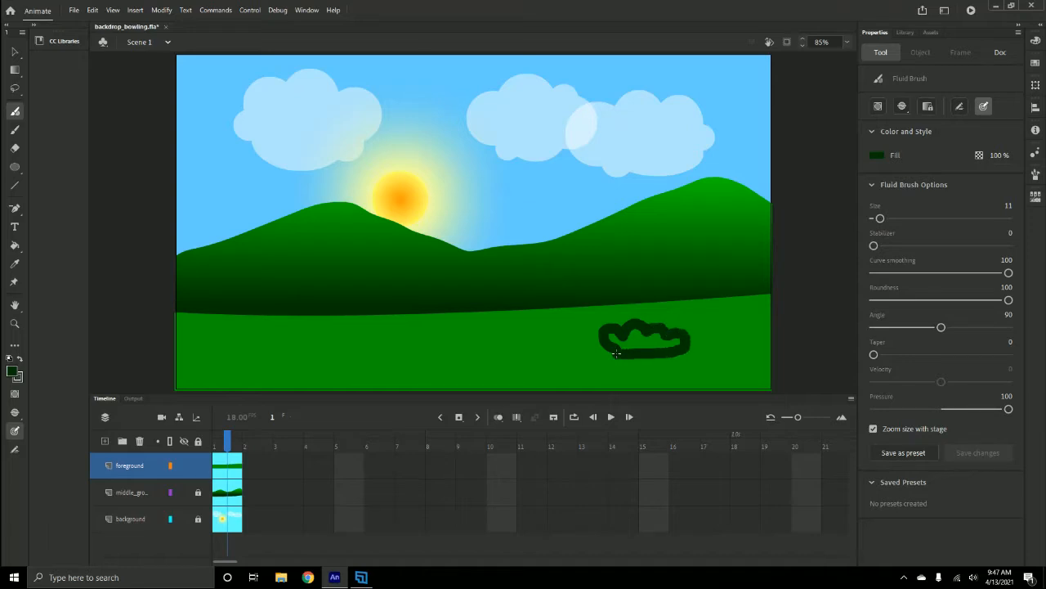
pyautogui.hotkey('ctrl', 'z')
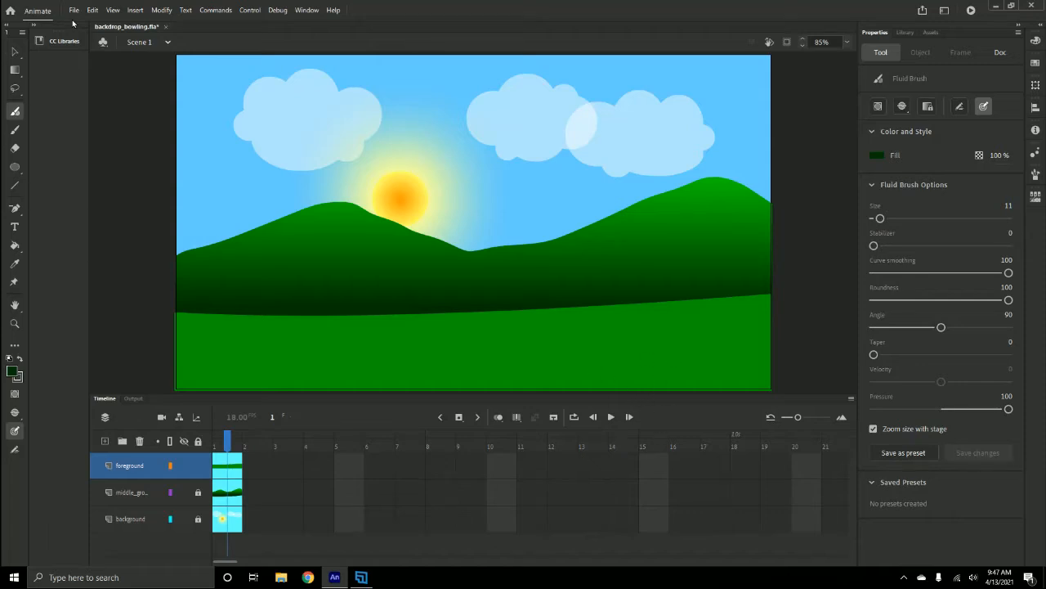
# - Send the grass foreground symbol to the back and move it aside to uncover the bush outline
pyautogui.click(14, 52)
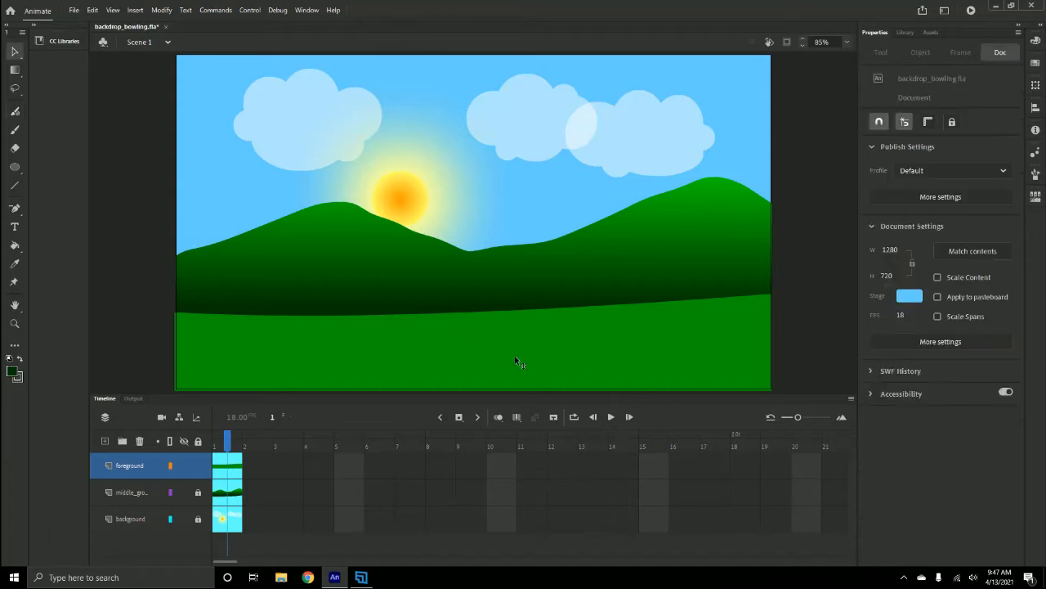
pyautogui.rightClick(635, 343)
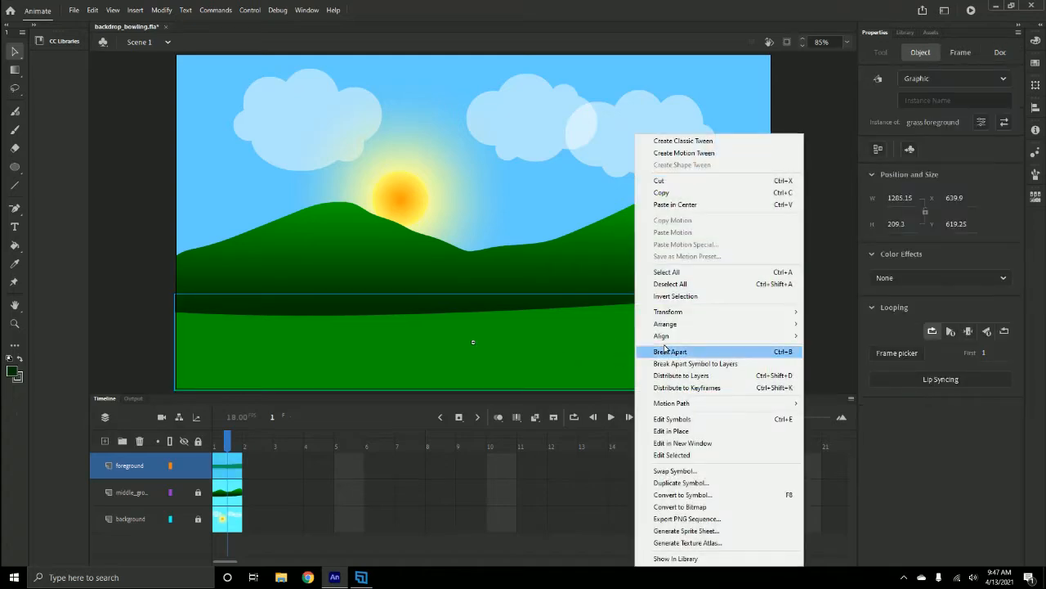
pyautogui.moveTo(674, 327)
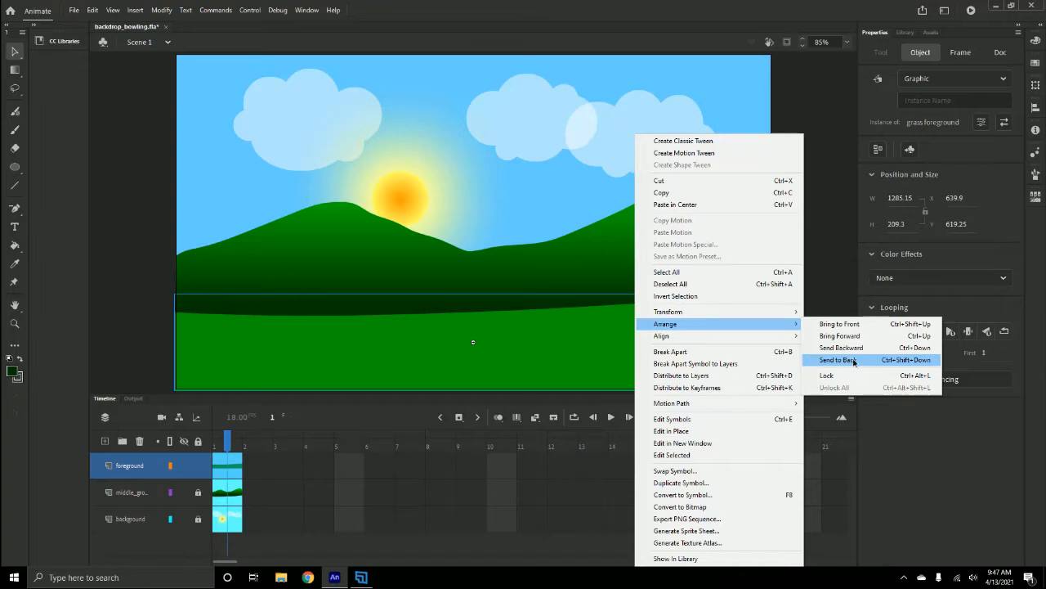
pyautogui.click(854, 360)
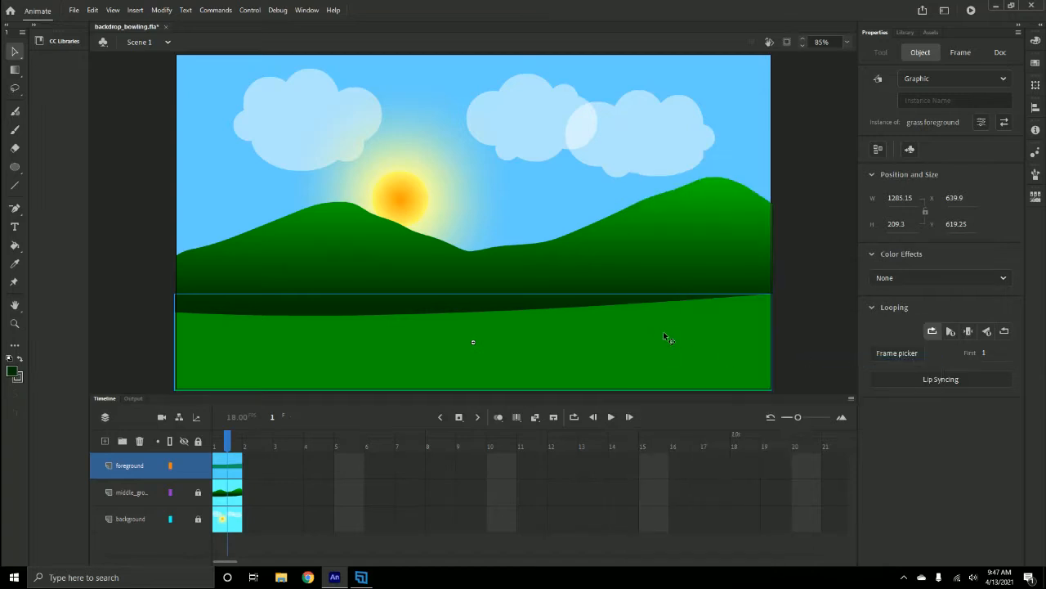
pyautogui.moveTo(663, 333); pyautogui.dragTo(494, 352)
# - Convert the bush outline into a Graphic symbol named "bush1"
pyautogui.click(664, 351)
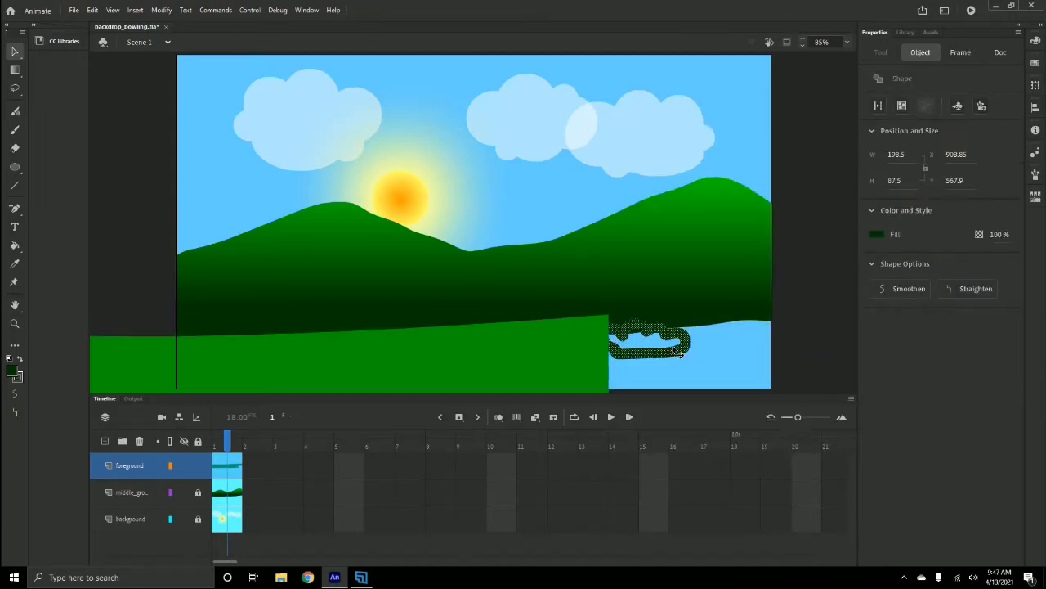
pyautogui.rightClick(681, 350)
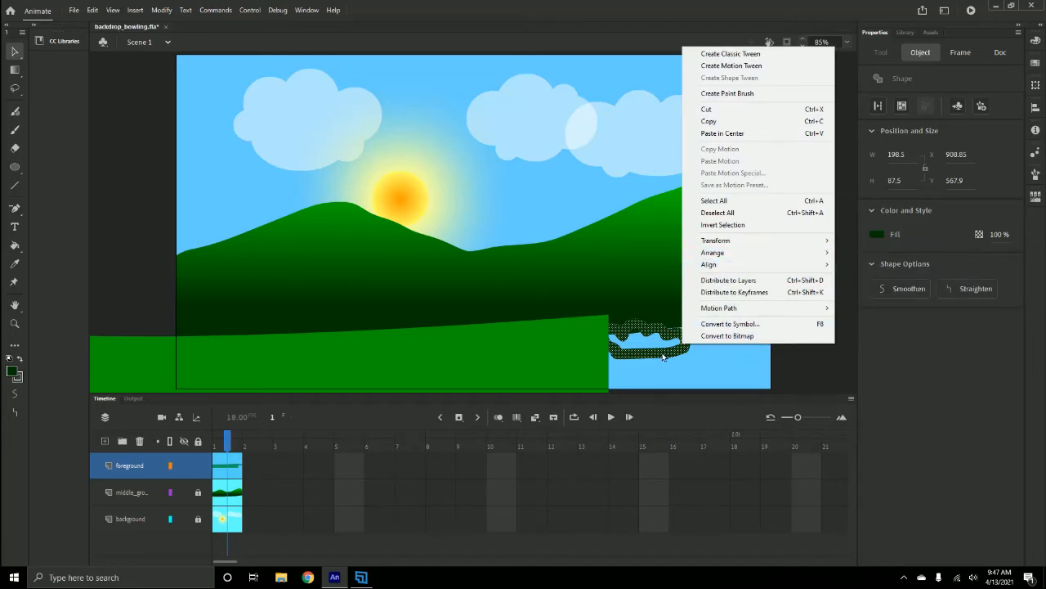
pyautogui.click(695, 325)
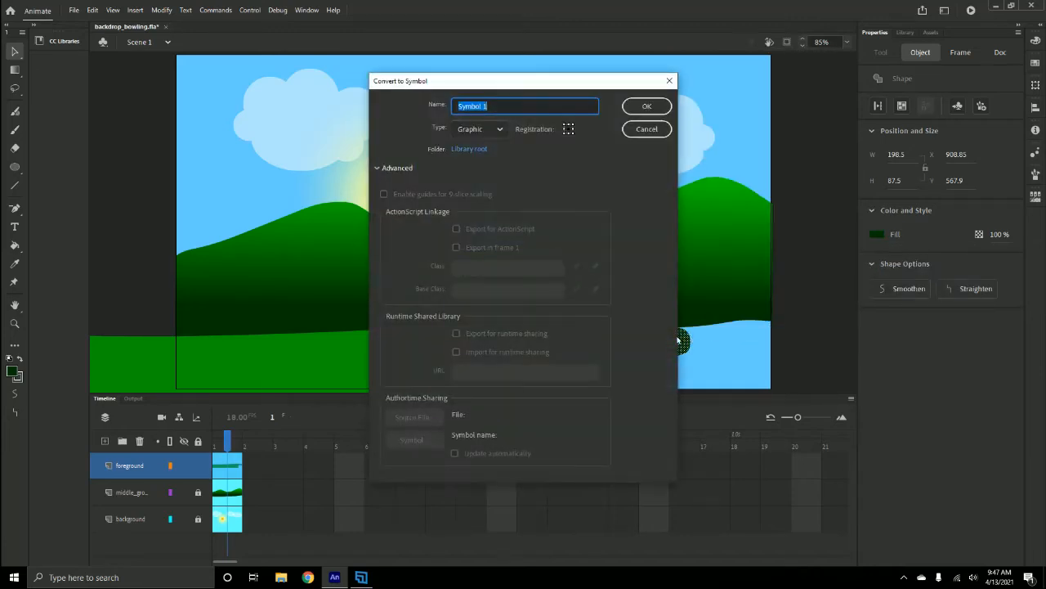
pyautogui.write('bush1')
pyautogui.click(652, 107)
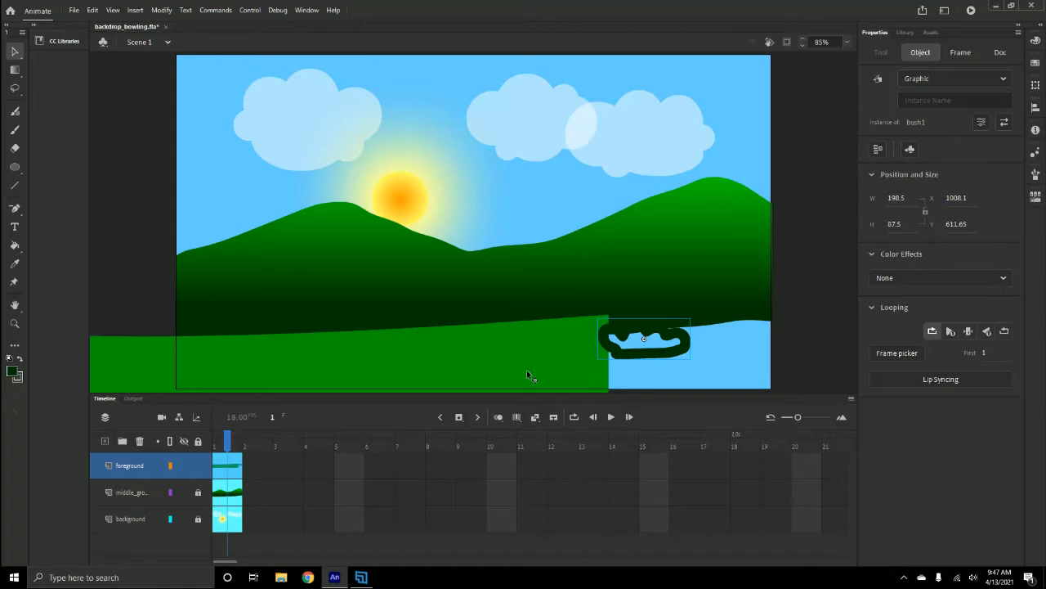
# - Move the grass back across the lower part of the stage and open the bush1 symbol for editing in place
pyautogui.moveTo(527, 370); pyautogui.dragTo(686, 336)
pyautogui.click(685, 343)
pyautogui.doubleClick(673, 337)
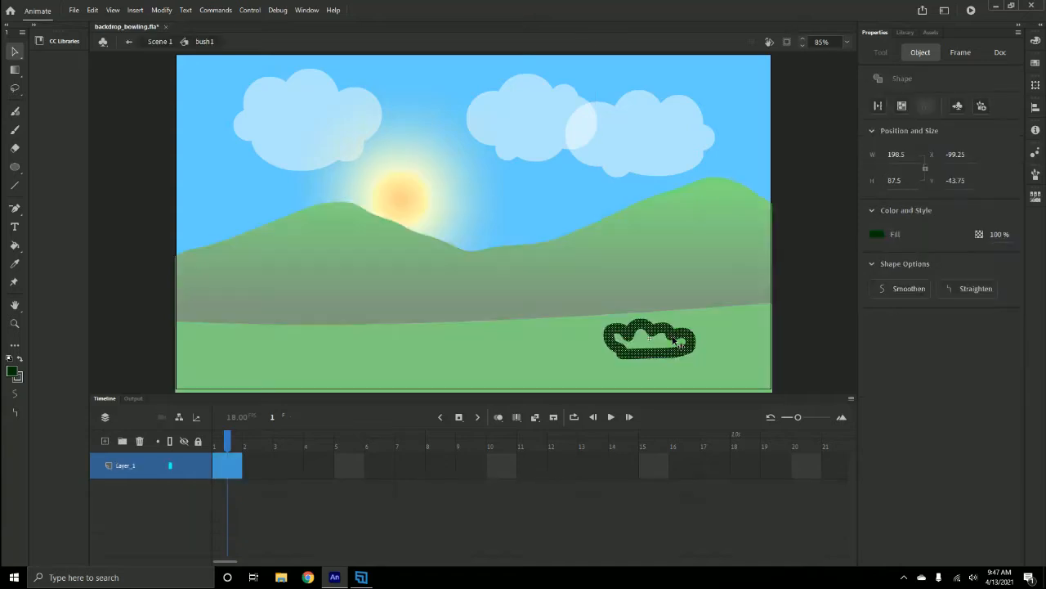
# - Fill the inside of the bush outline with dark green using the Paint Bucket
pyautogui.click(614, 363)
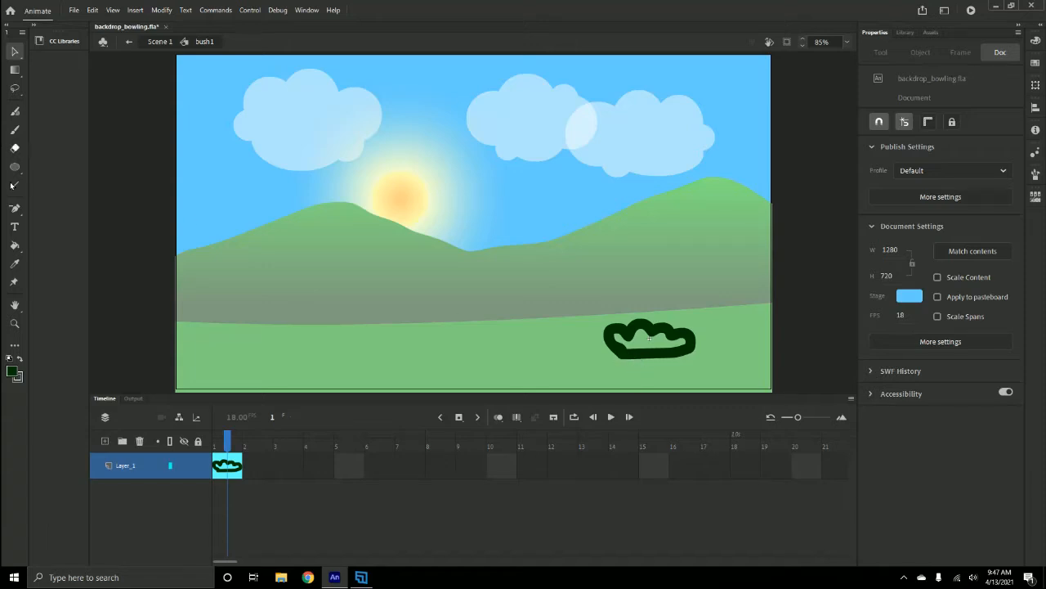
pyautogui.click(14, 246)
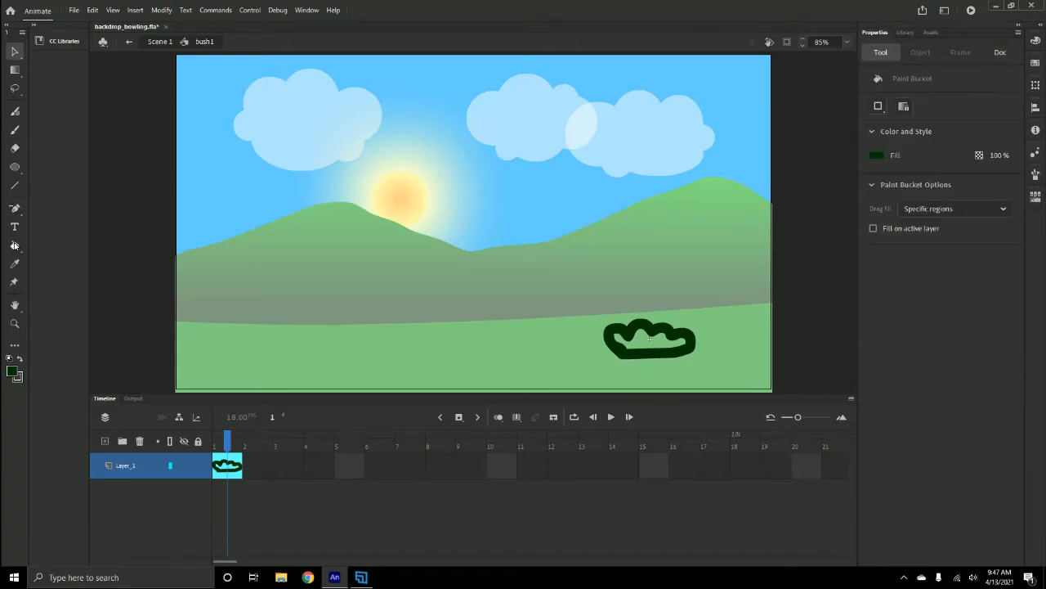
pyautogui.click(628, 347)
pyautogui.click(14, 51)
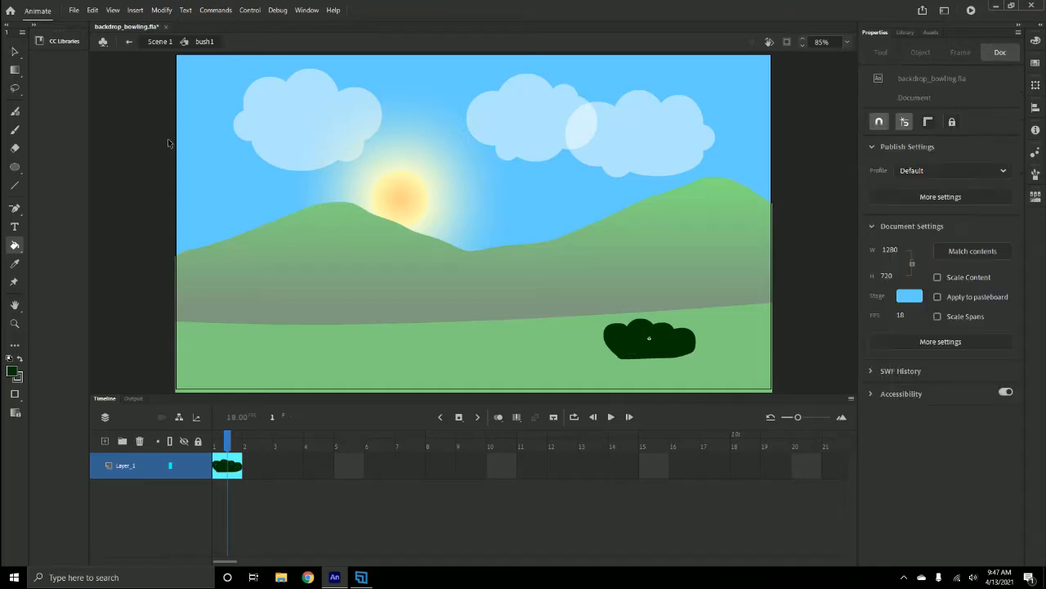
# - Shift the filled bush slightly inside its symbol, return to Scene 1 and reposition the bush on the grass at about X 994, Y 612
pyautogui.moveTo(679, 348); pyautogui.dragTo(689, 347)
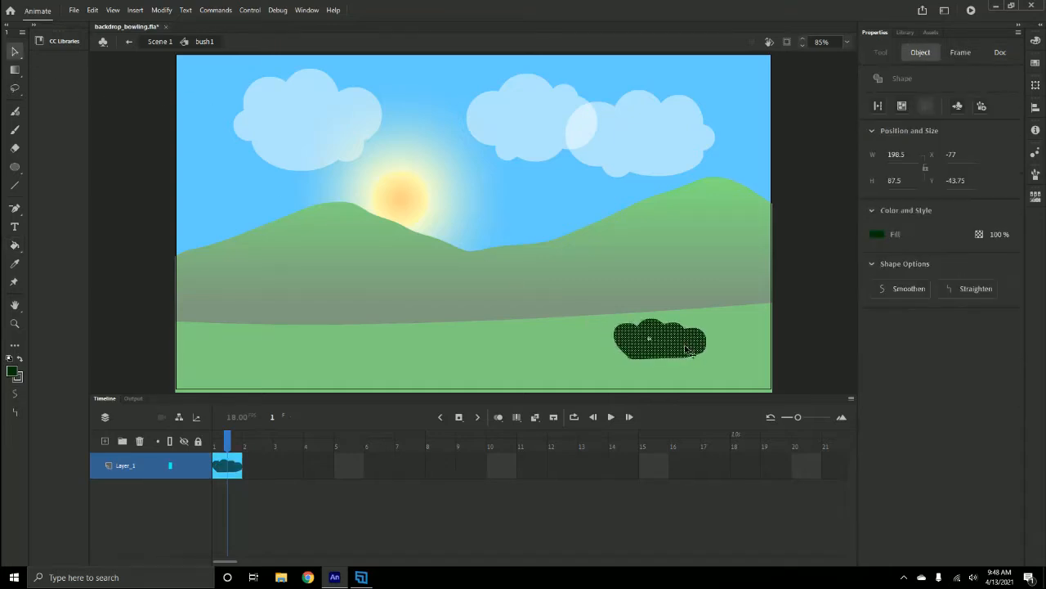
pyautogui.click(157, 43)
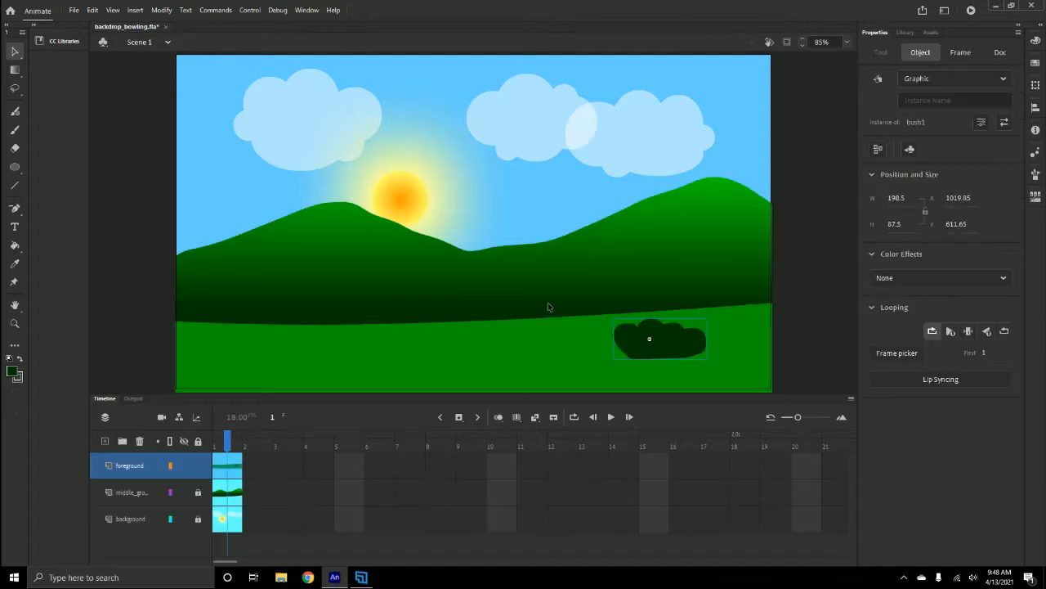
pyautogui.moveTo(681, 342); pyautogui.dragTo(669, 340)
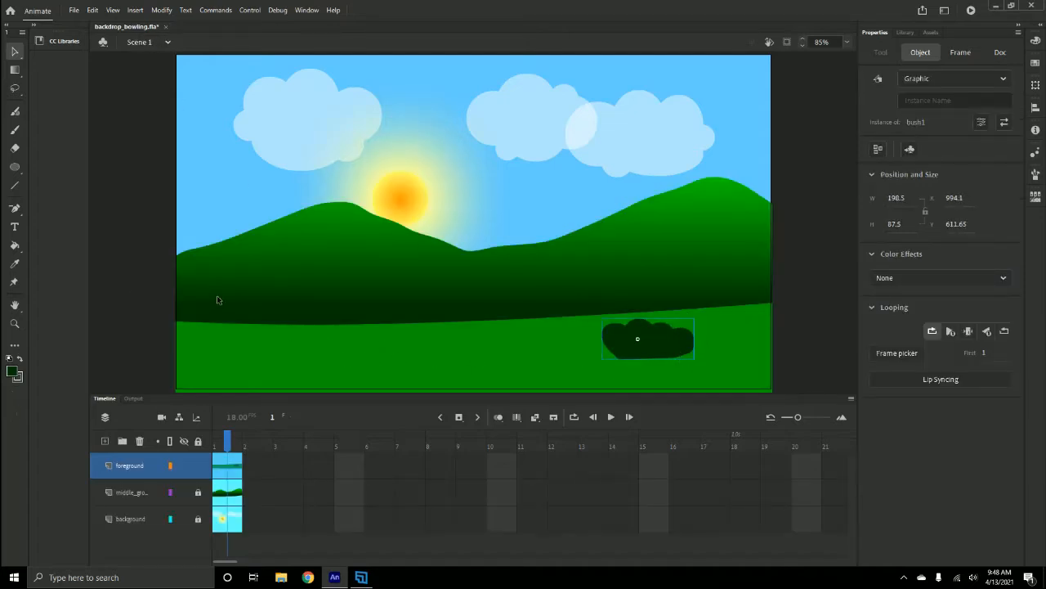
pyautogui.click(120, 302)
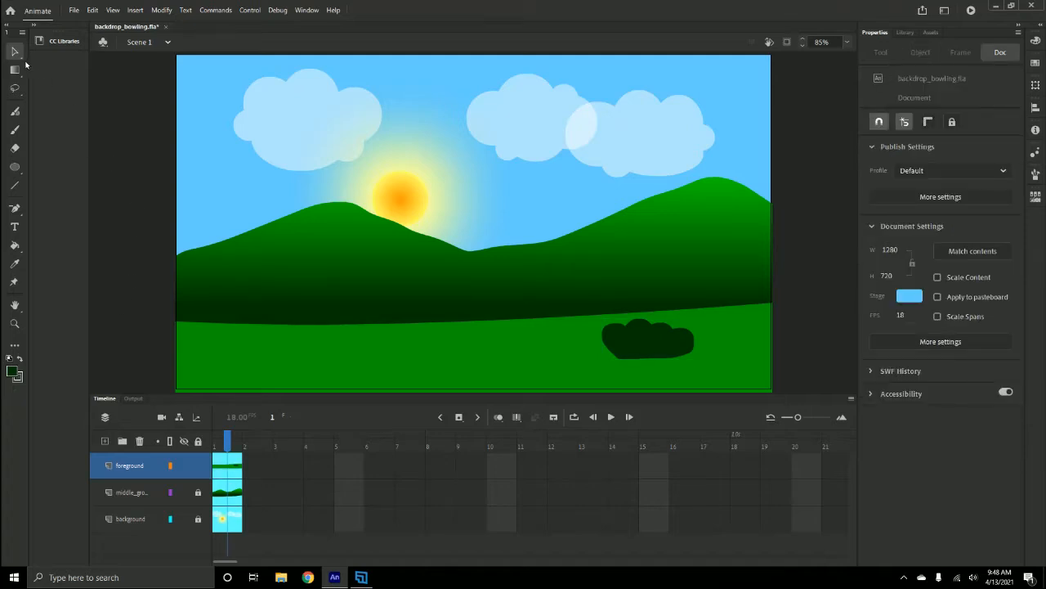
# - Set the Oval tool to a dark green #003300 fill with no stroke
pyautogui.click(15, 167)
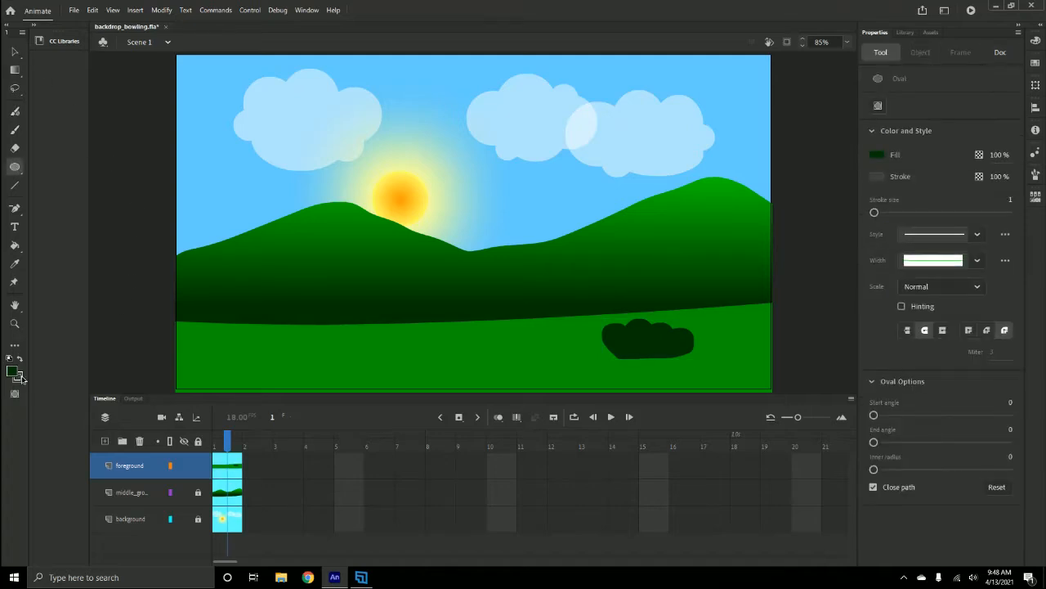
pyautogui.click(20, 377)
pyautogui.click(196, 392)
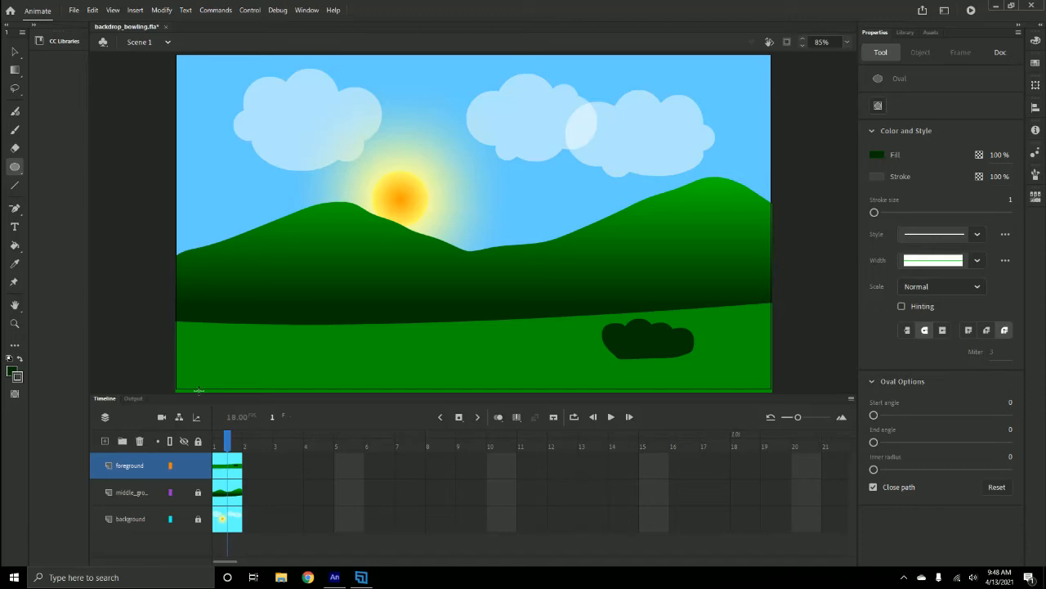
pyautogui.click(12, 372)
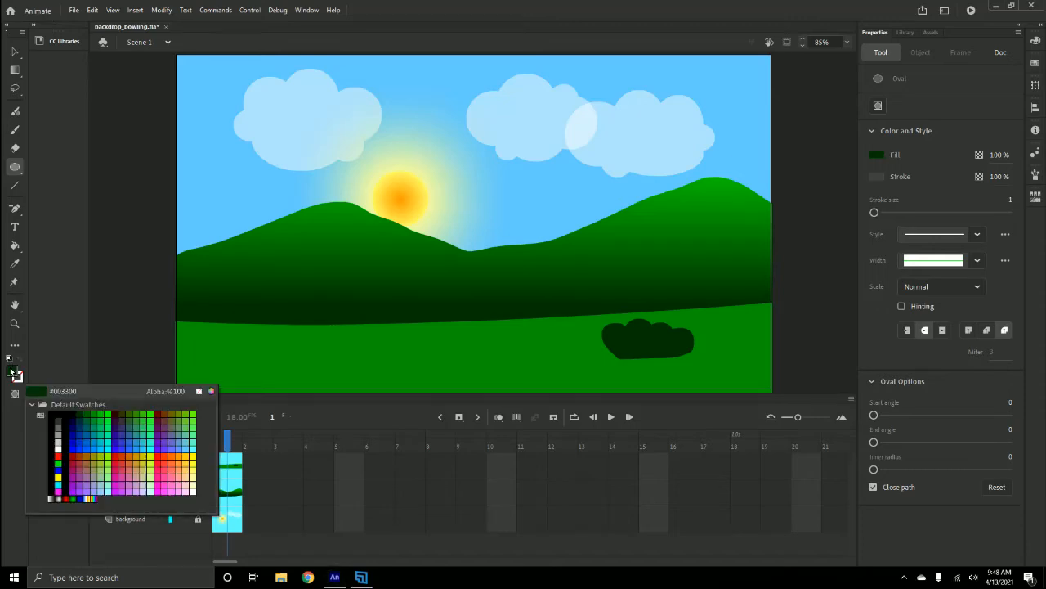
pyautogui.click(87, 411)
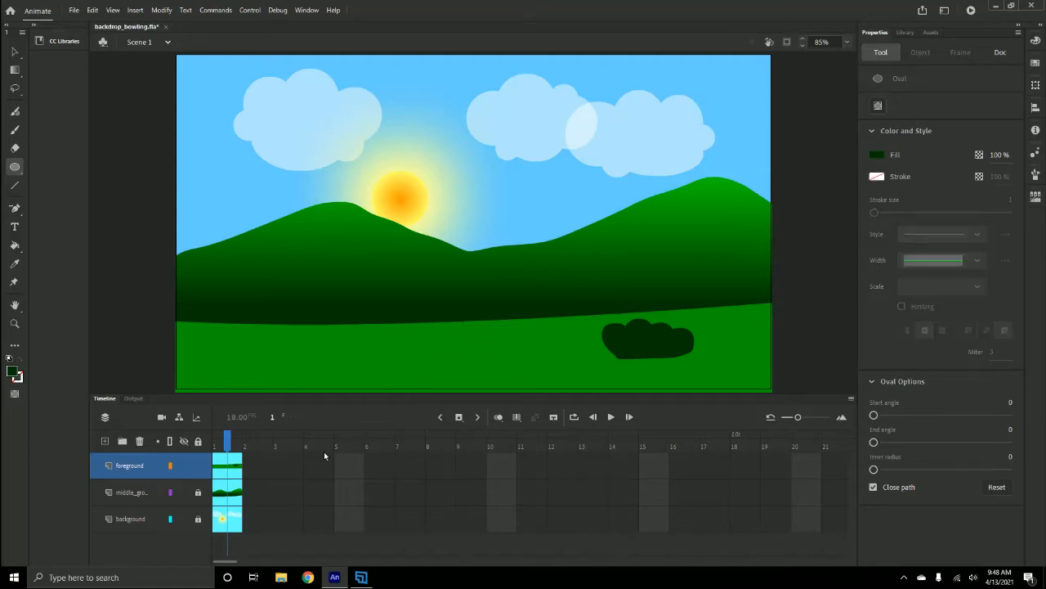
# - Move the grass foreground down and delete the stray dark green oval from behind it
pyautogui.click(197, 491)
pyautogui.click(14, 51)
pyautogui.moveTo(473, 355); pyautogui.dragTo(470, 394)
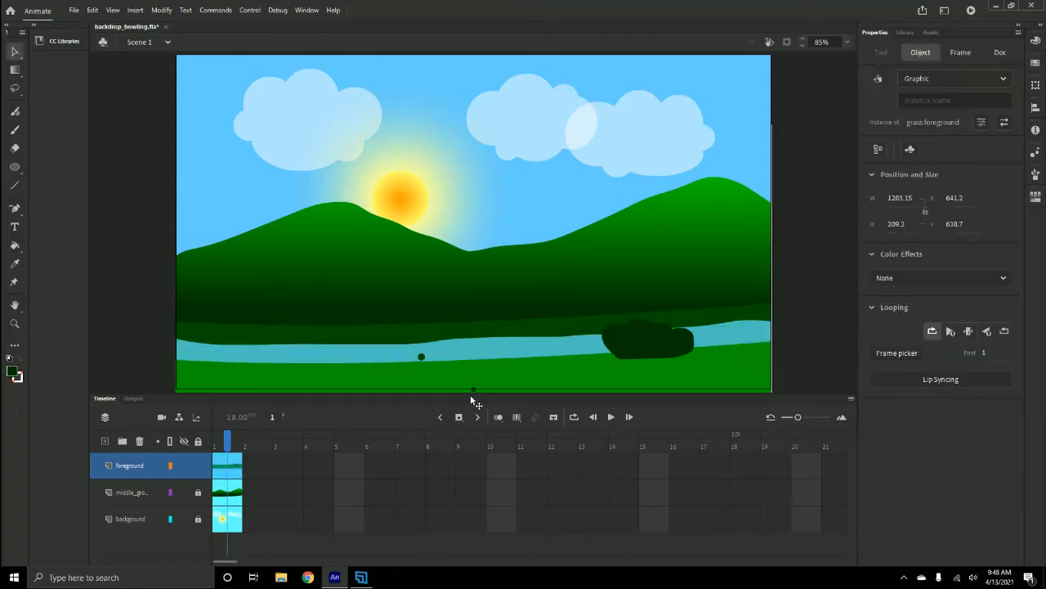
pyautogui.click(422, 359)
pyautogui.press('Delete')
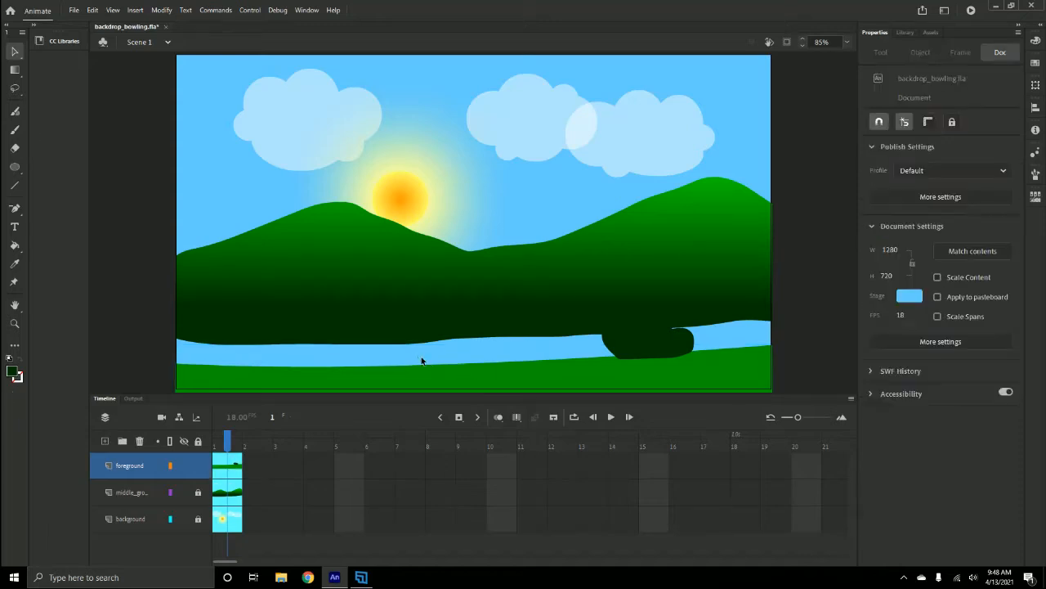
# - Undo the oval deletion and the grass foreground move
pyautogui.hotkey('ctrl', 'z')
pyautogui.hotkey('ctrl', 'z')
pyautogui.hotkey('ctrl', 'z')
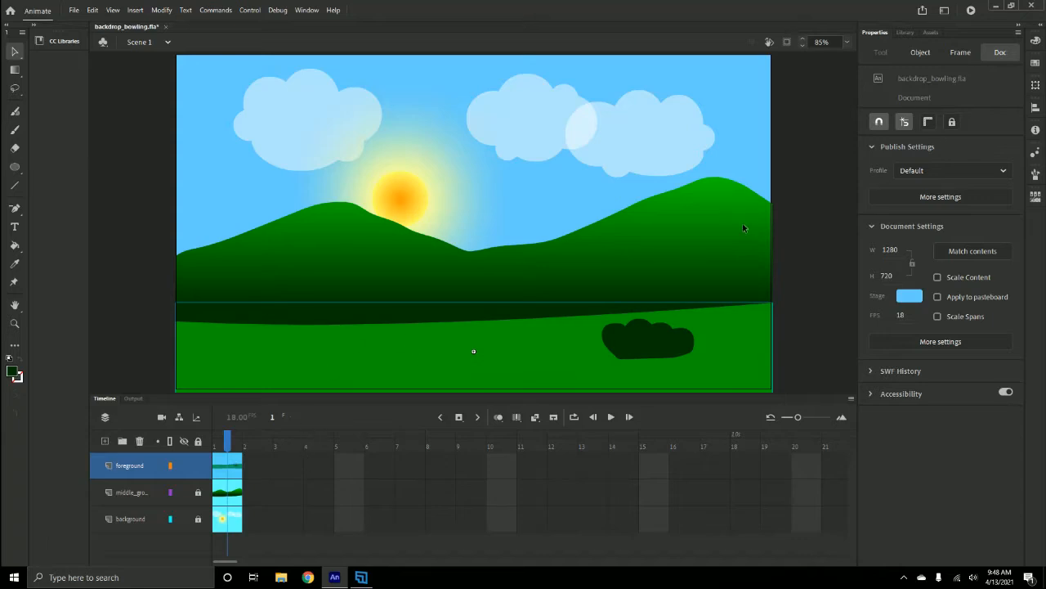
# - Paint a second bush outline about 257 by 121 px with the Fluid Brush across the stage's left edge and fill it with dark green
pyautogui.click(14, 110)
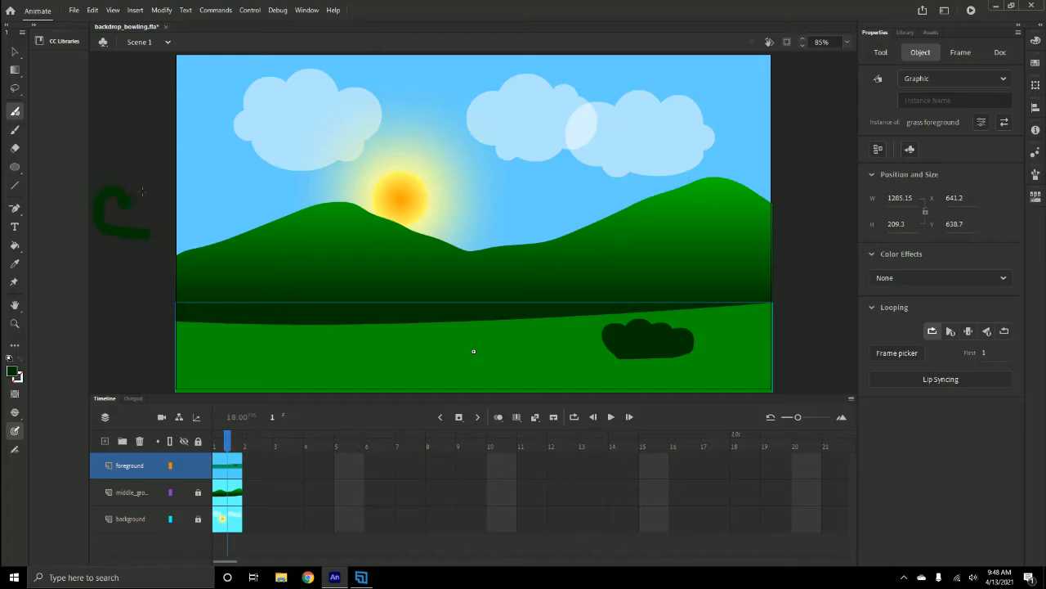
pyautogui.moveTo(158, 208)
pyautogui.mouseDown()
pyautogui.moveTo(197, 214)
pyautogui.moveTo(204, 231)
pyautogui.moveTo(153, 237)
pyautogui.mouseUp()
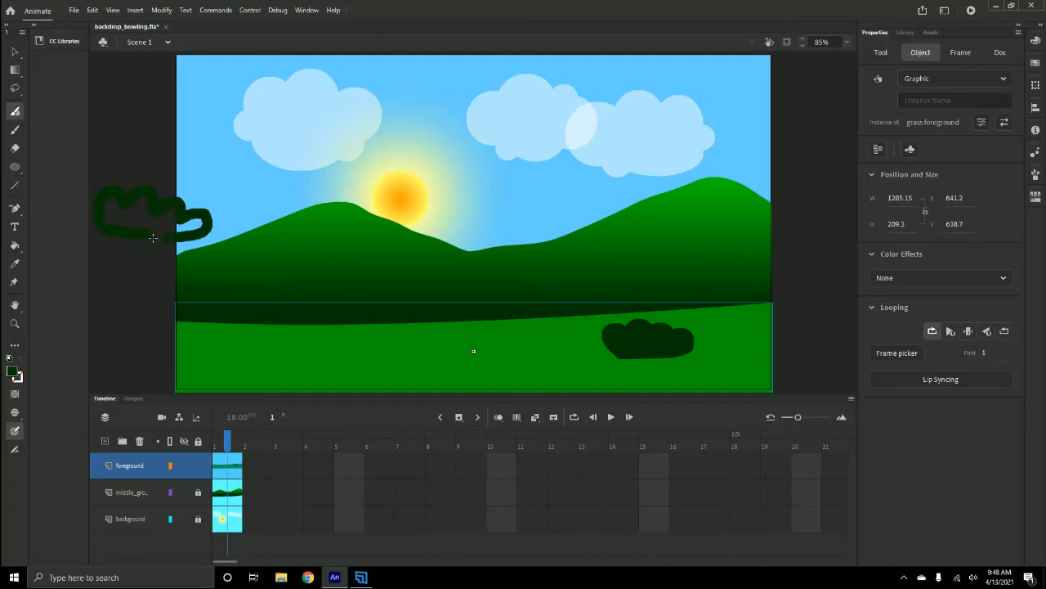
pyautogui.press('Escape')
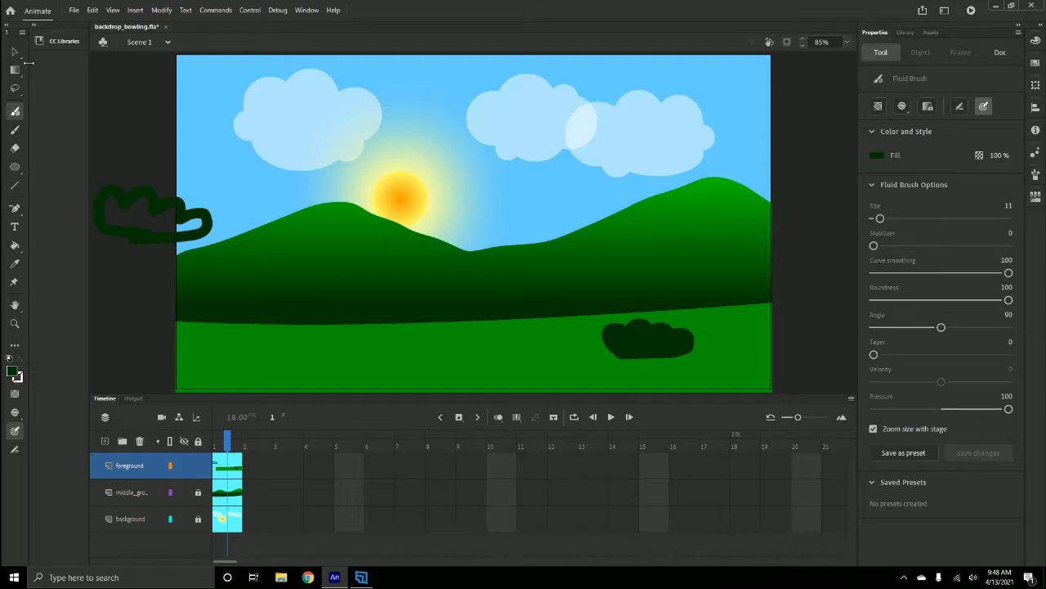
pyautogui.click(16, 55)
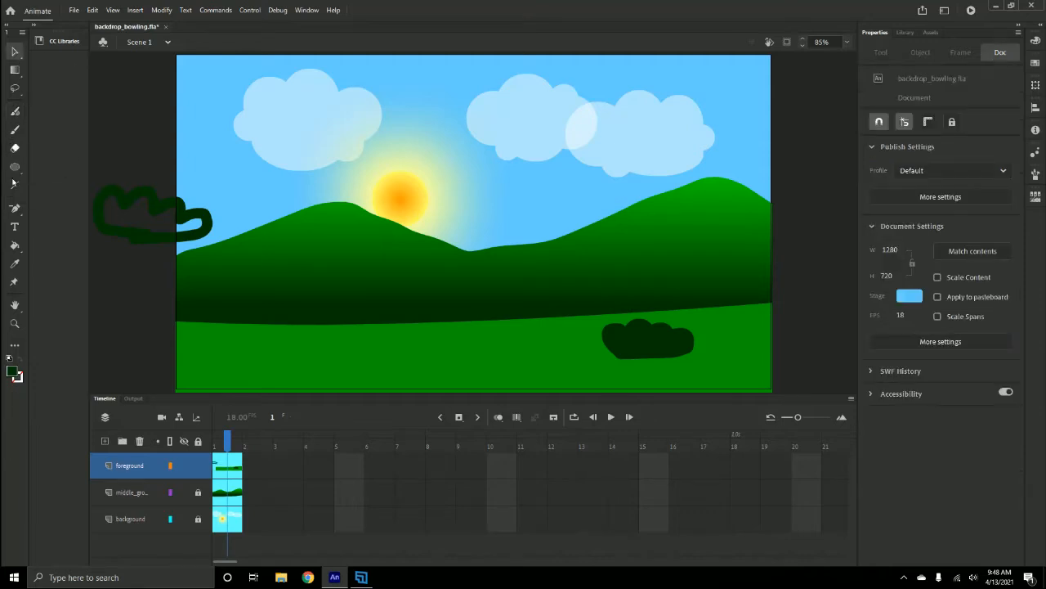
pyautogui.click(15, 246)
pyautogui.click(119, 213)
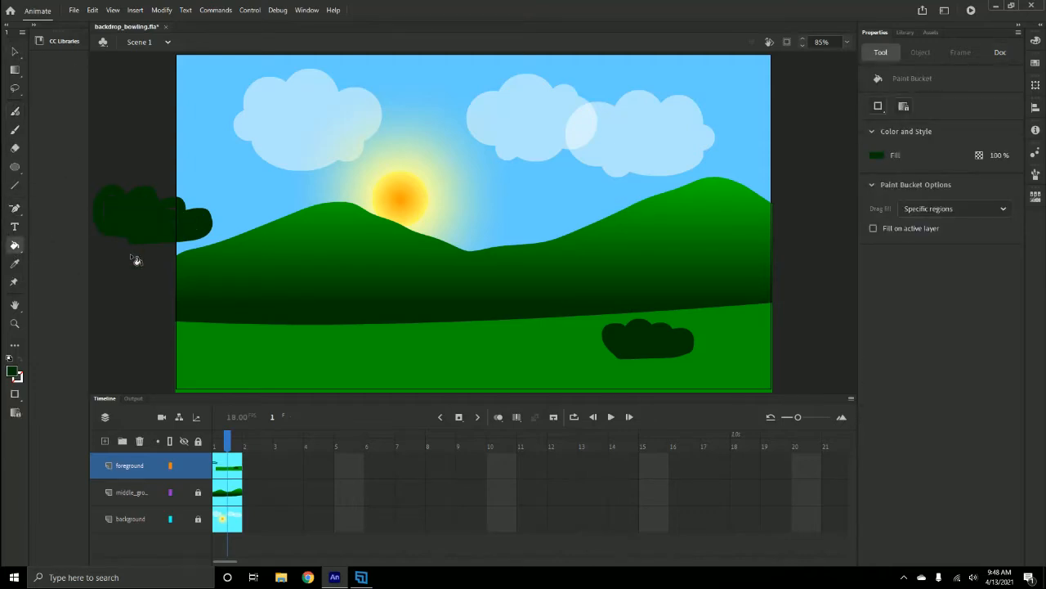
# - Delete the surplus anchor points along the new bush's bottom edge to smooth its contour
pyautogui.click(15, 51)
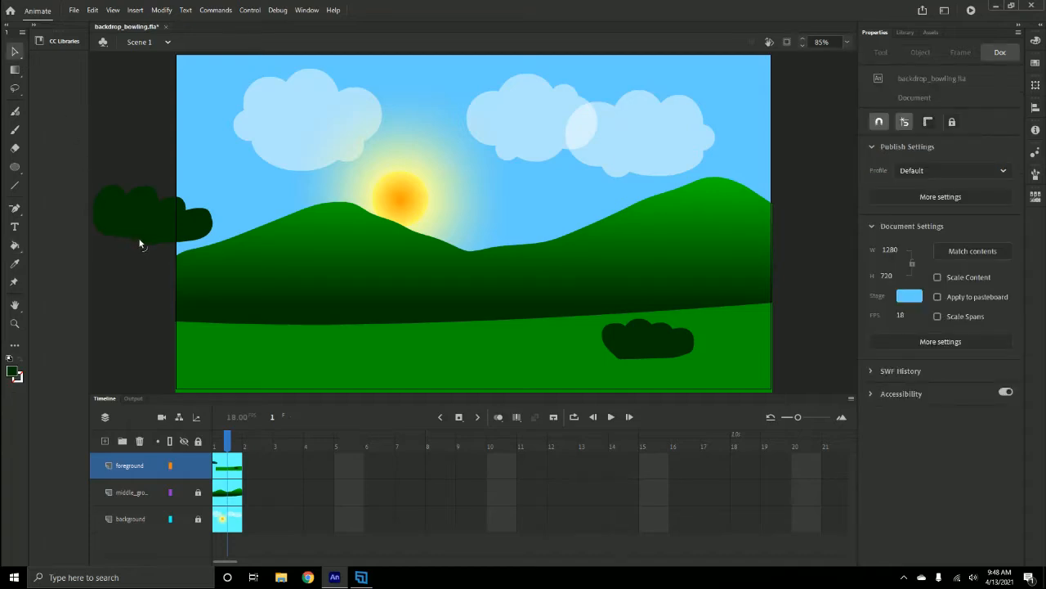
pyautogui.click(15, 51)
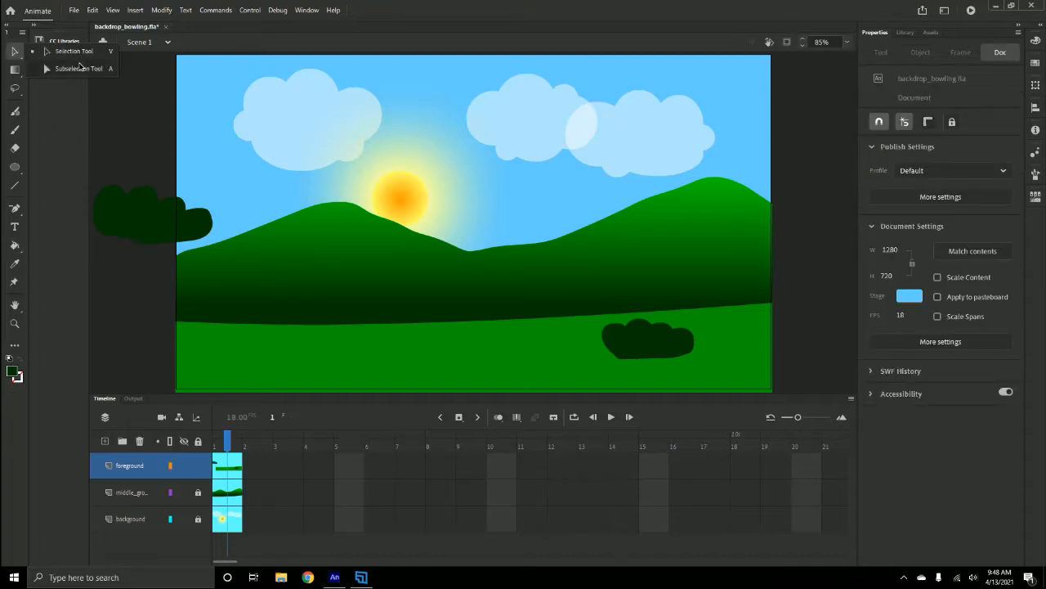
pyautogui.click(78, 69)
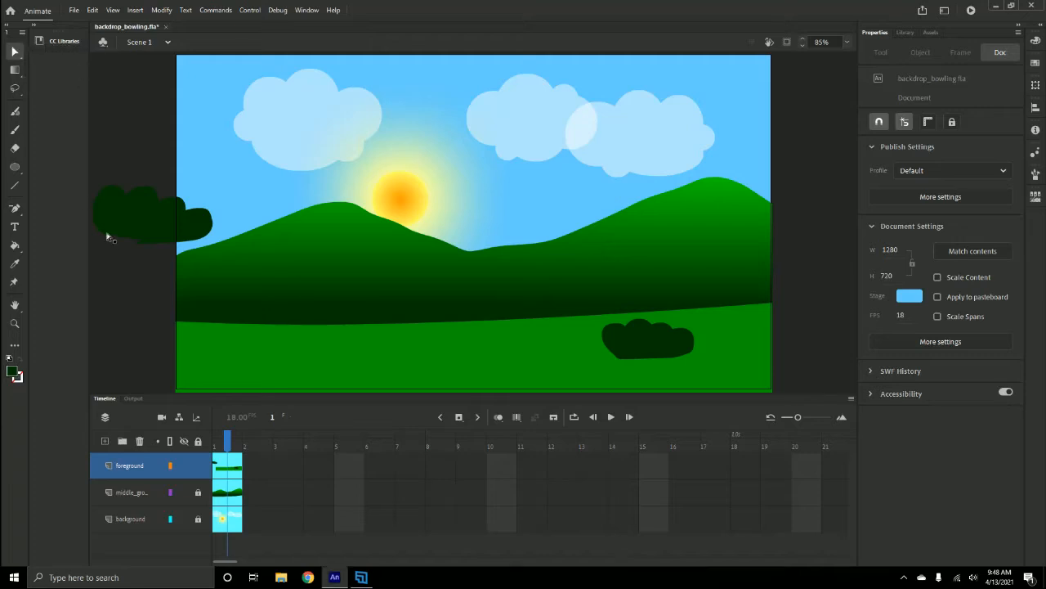
pyautogui.click(136, 195)
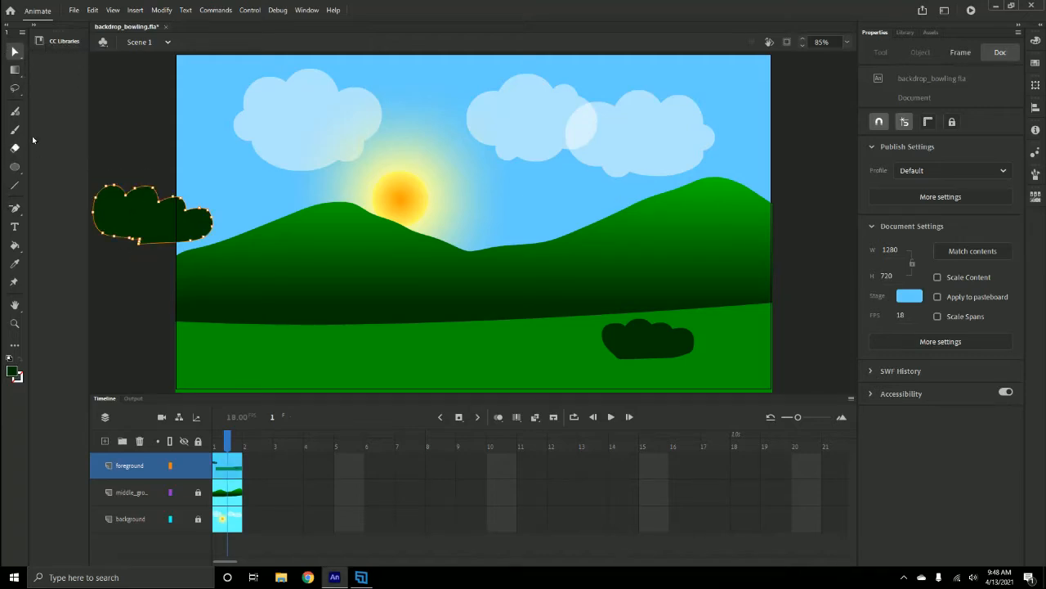
pyautogui.click(15, 209)
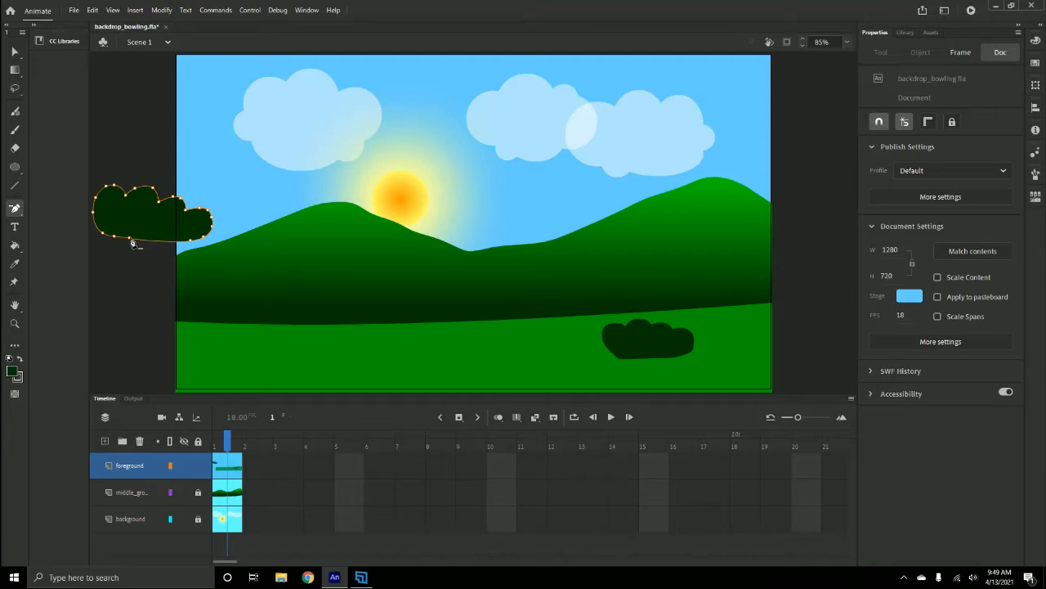
pyautogui.click(136, 243)
pyautogui.click(104, 235)
pyautogui.hotkey('ctrl', 'z')
# - Convert the new bush into a Graphic symbol named "bush2" and place it over the first bush at about X 1083, Y 553
pyautogui.click(15, 51)
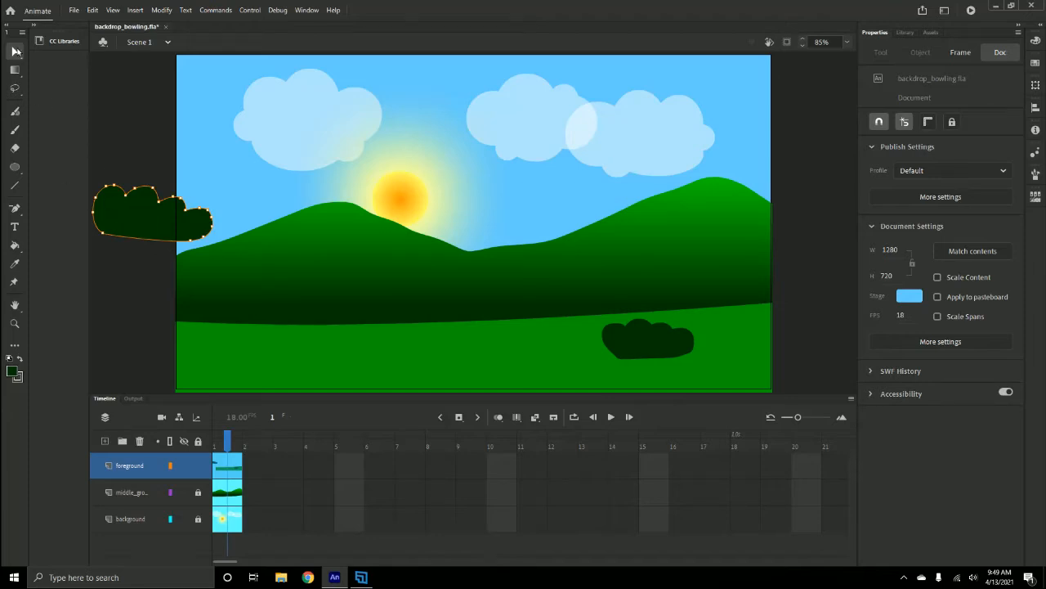
pyautogui.rightClick(147, 221)
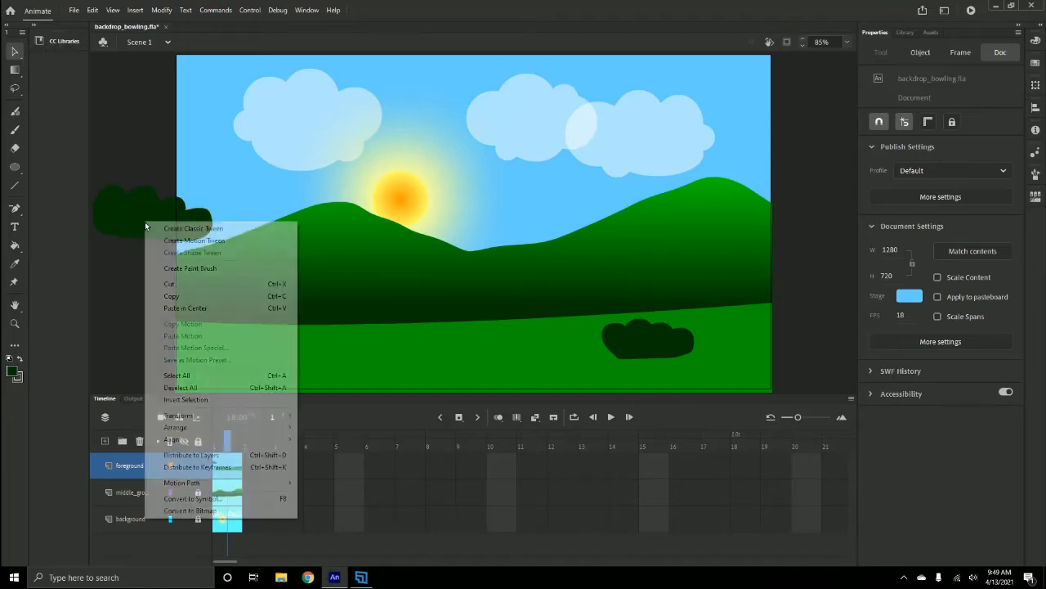
pyautogui.click(201, 499)
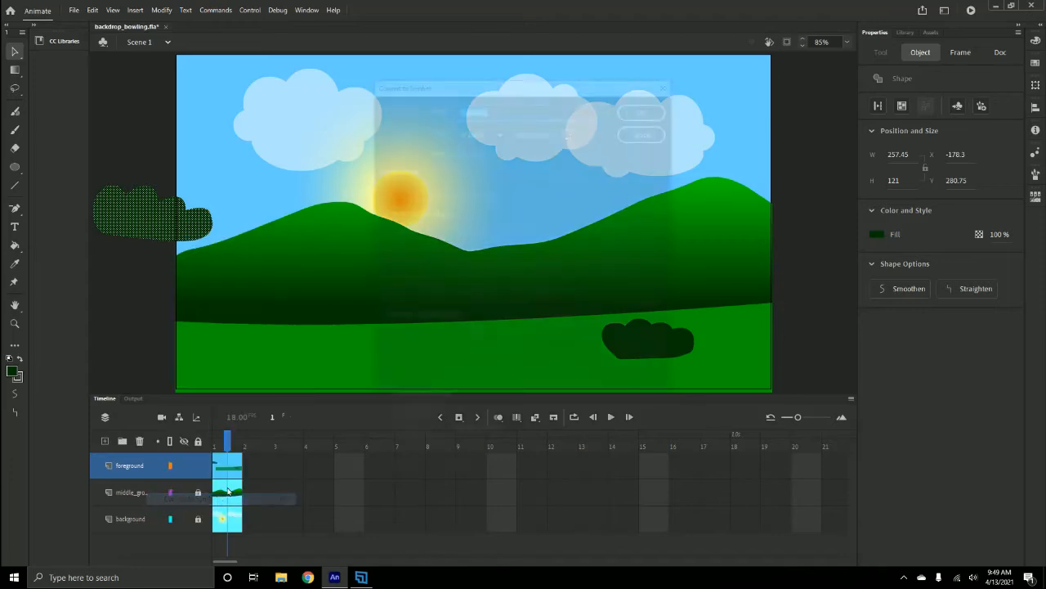
pyautogui.write('bush2')
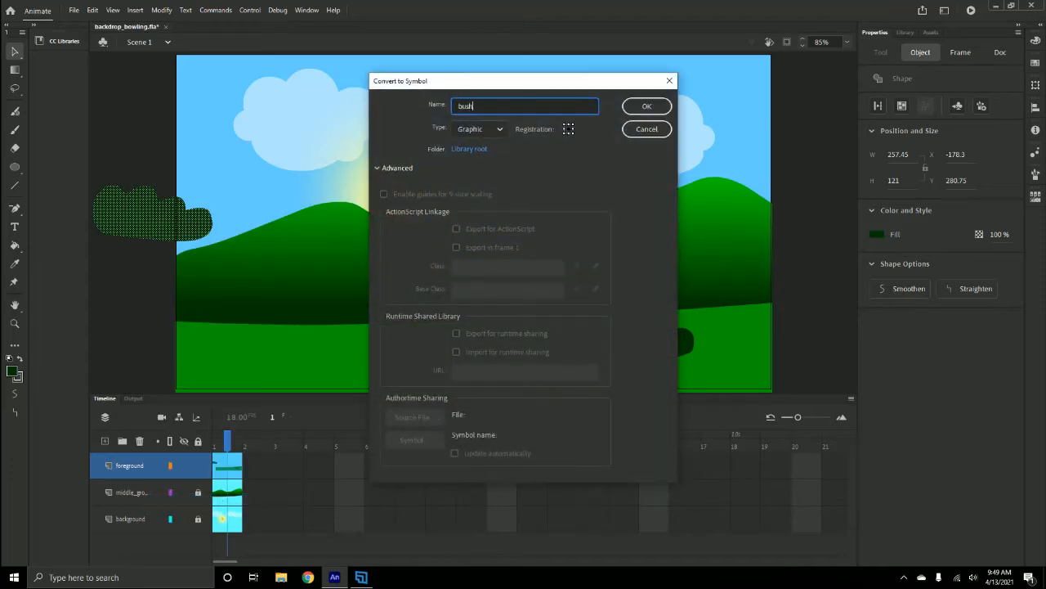
pyautogui.click(647, 106)
pyautogui.moveTo(169, 233); pyautogui.dragTo(701, 335)
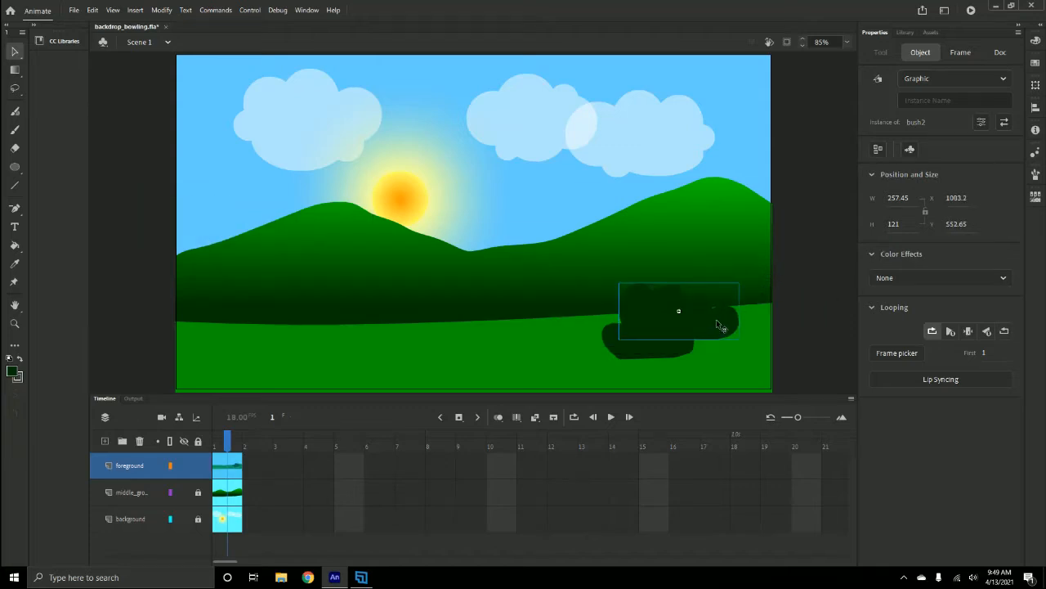
# - Open the bush2 symbol in place, recolor its fill to green #009900 and return to Scene 1
pyautogui.doubleClick(716, 327)
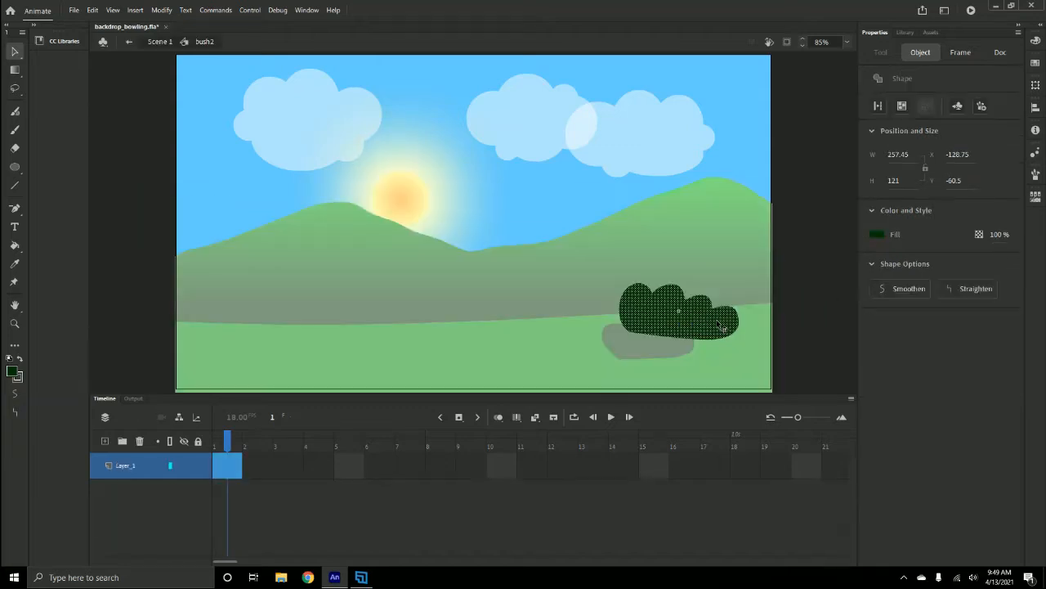
pyautogui.click(13, 373)
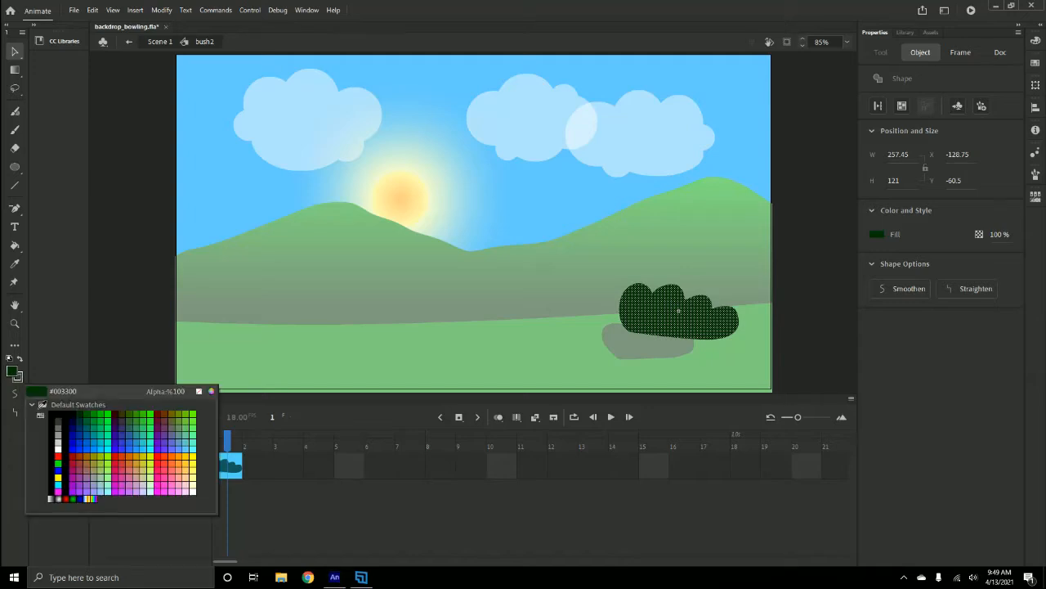
pyautogui.click(80, 414)
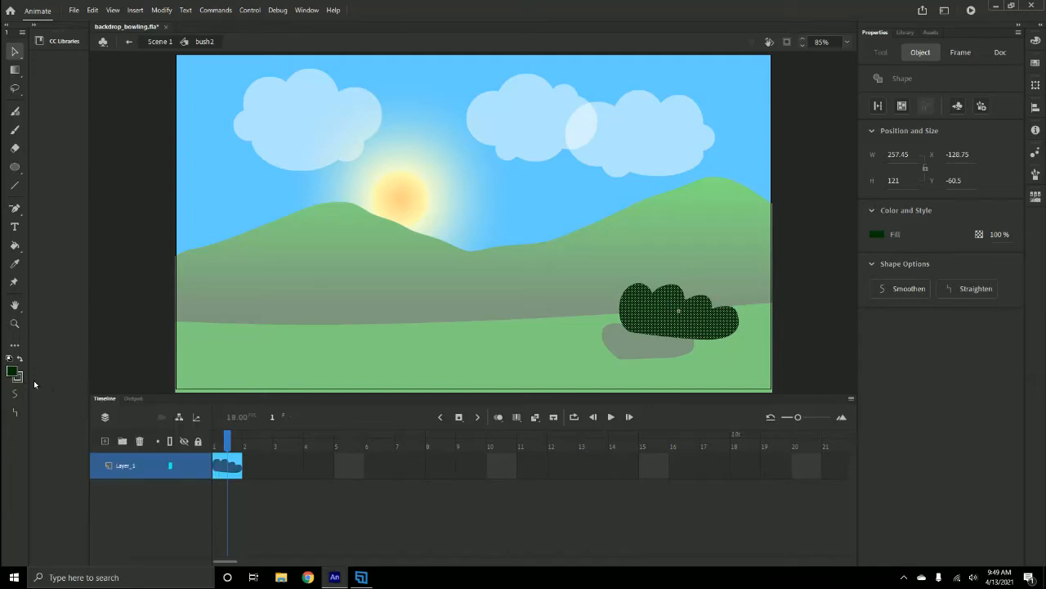
pyautogui.click(17, 378)
pyautogui.click(92, 409)
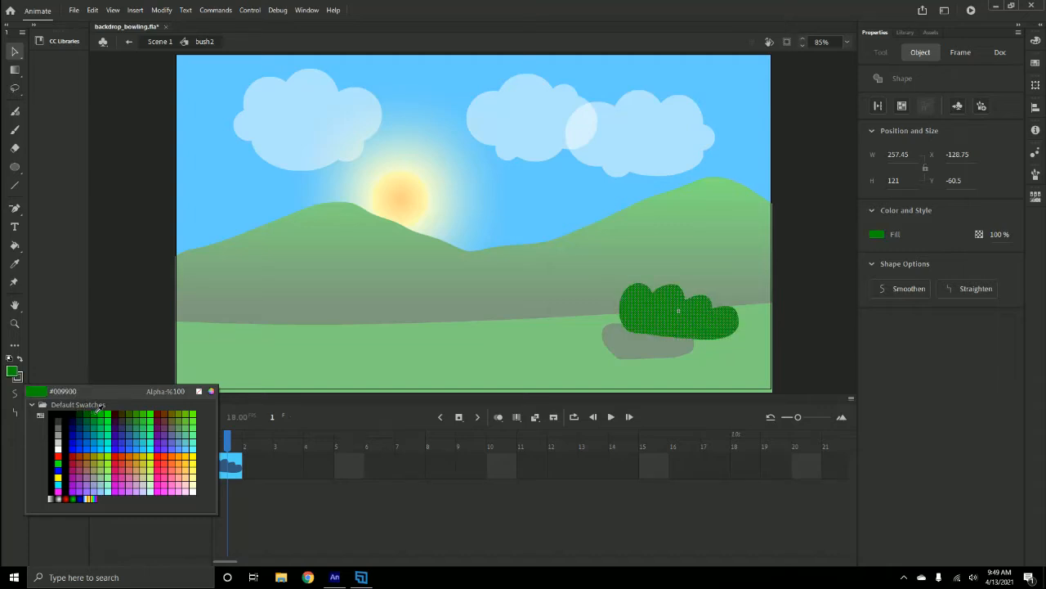
pyautogui.click(95, 413)
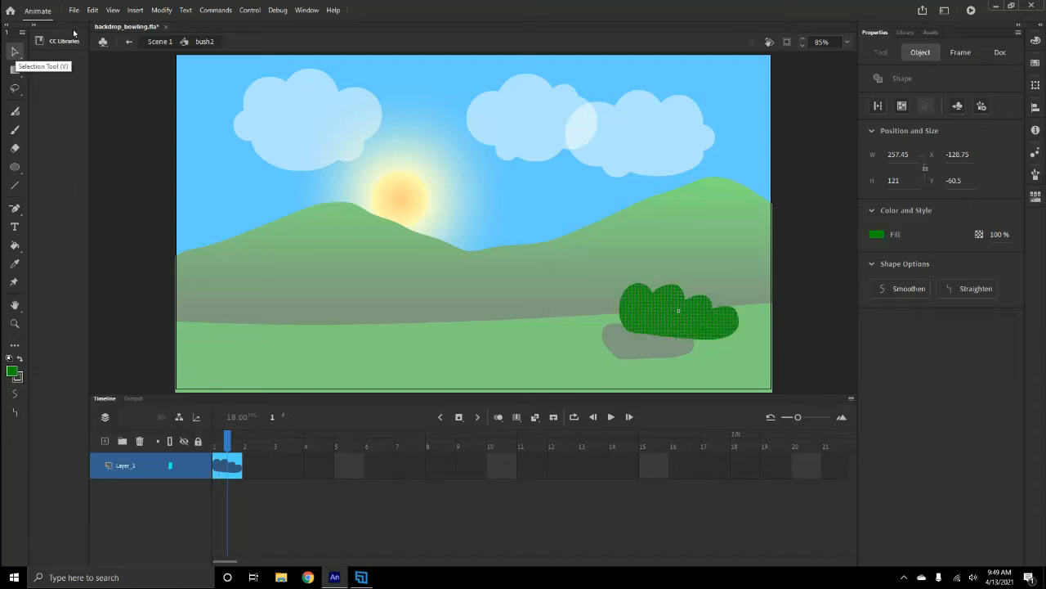
pyautogui.click(160, 41)
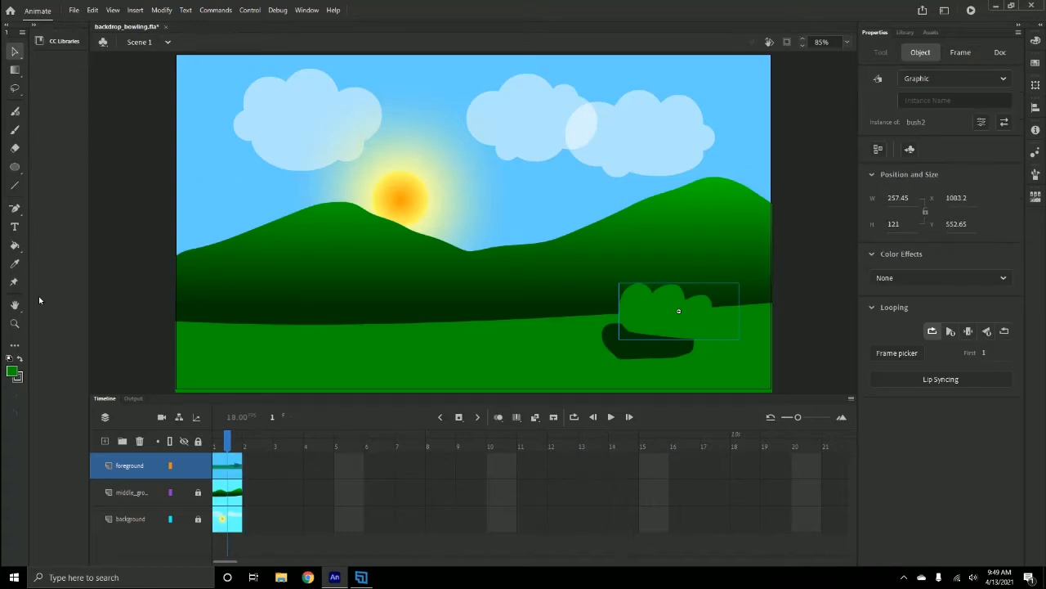
# - Edit the bush2 symbol again, set its fill to the darker green #006600 and return to Scene 1
pyautogui.doubleClick(705, 323)
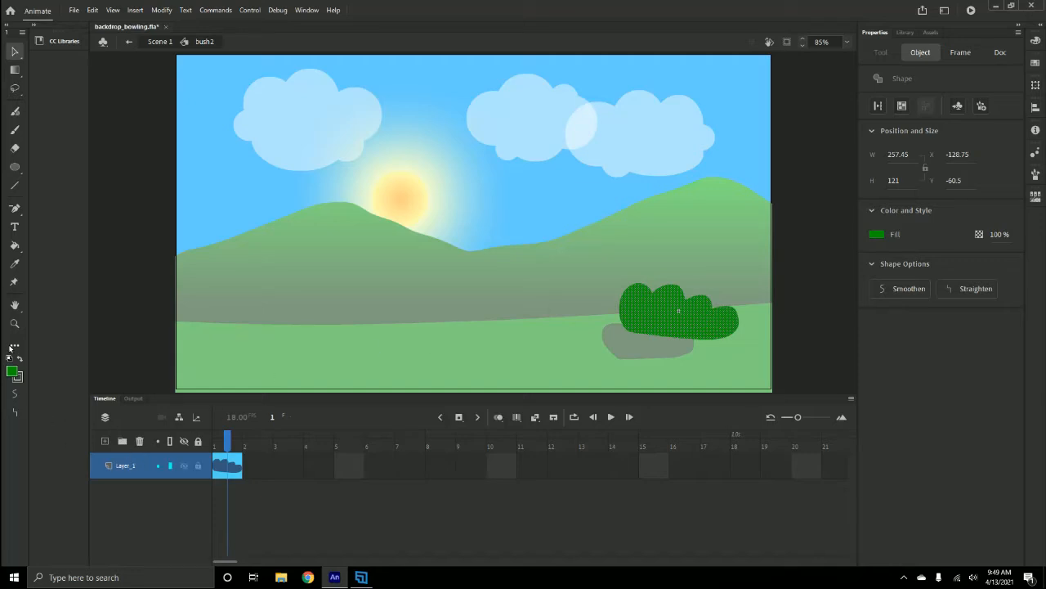
pyautogui.click(17, 375)
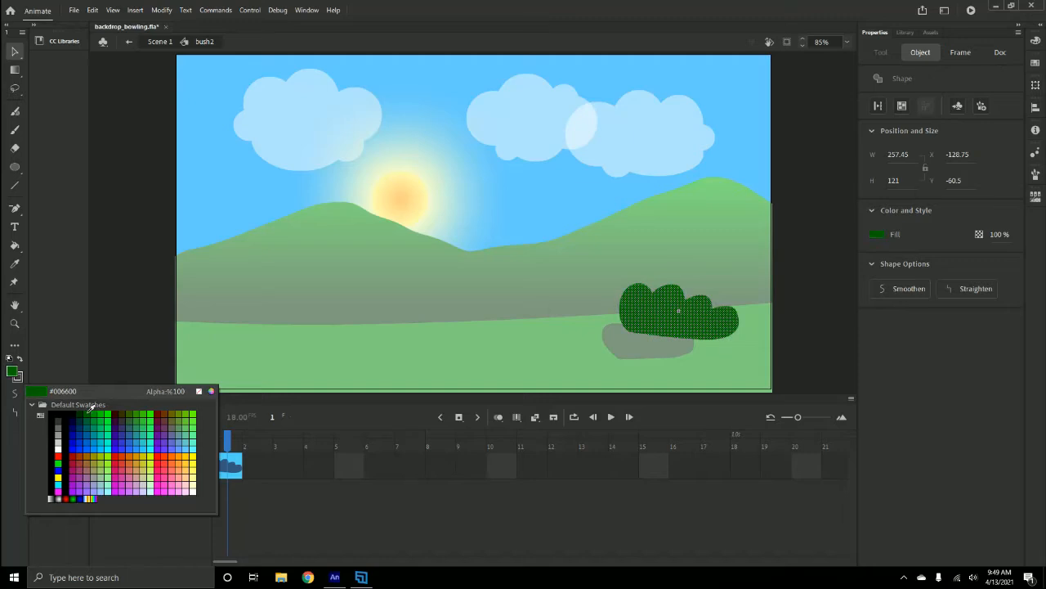
pyautogui.click(89, 411)
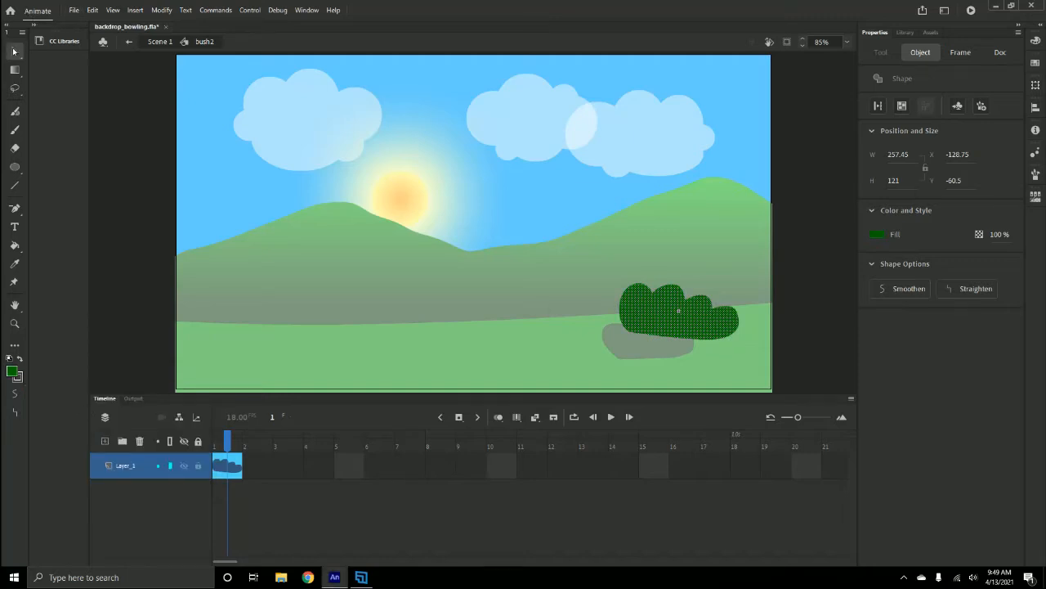
pyautogui.click(160, 42)
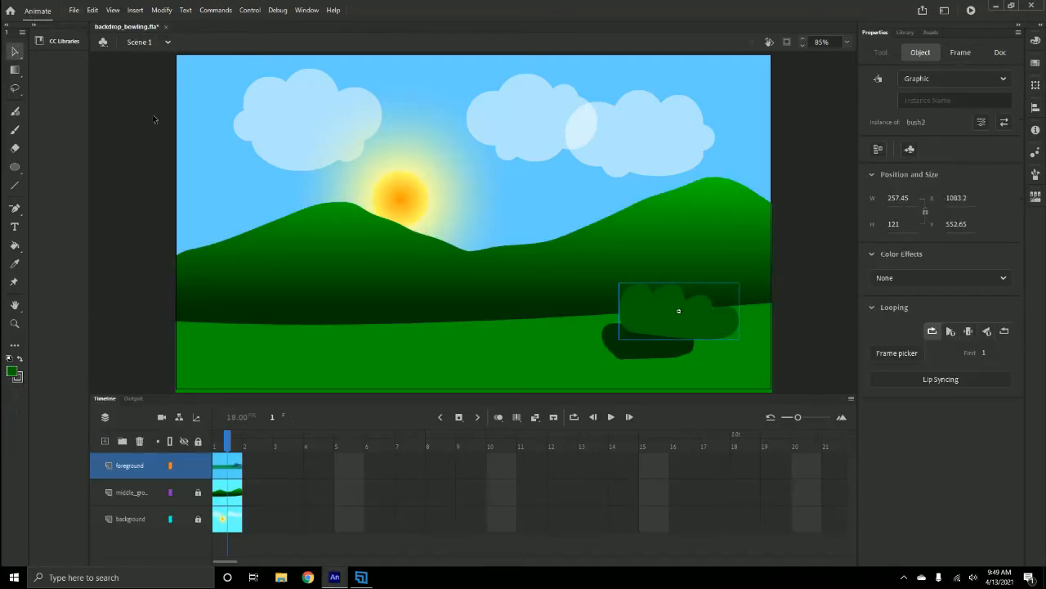
# - Move bush2 to about X 1072, Y 574 and send it backward behind the dark bush
pyautogui.moveTo(708, 332); pyautogui.dragTo(700, 345)
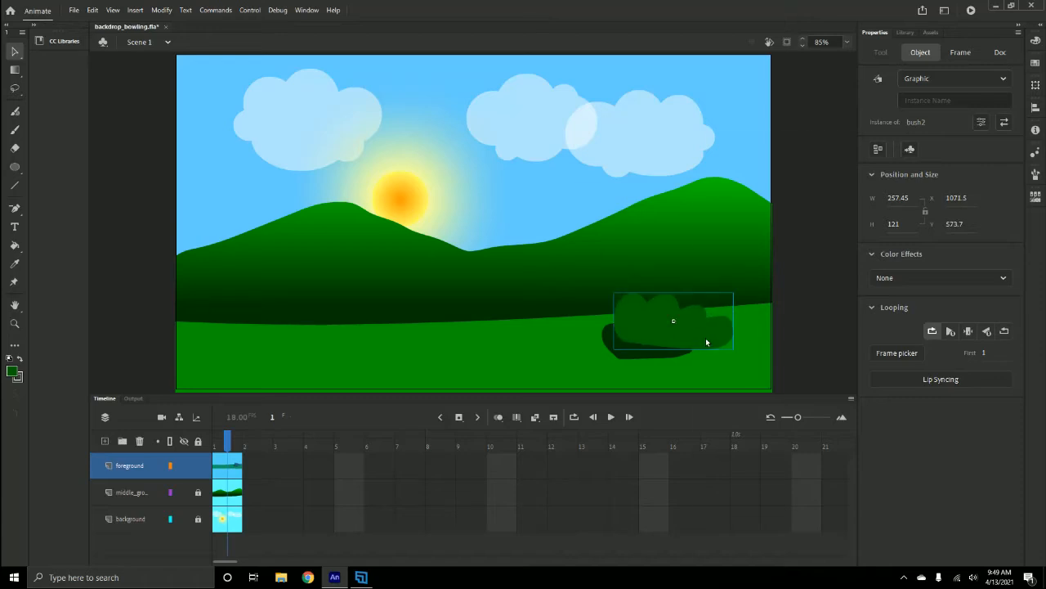
pyautogui.rightClick(706, 341)
pyautogui.moveTo(775, 330)
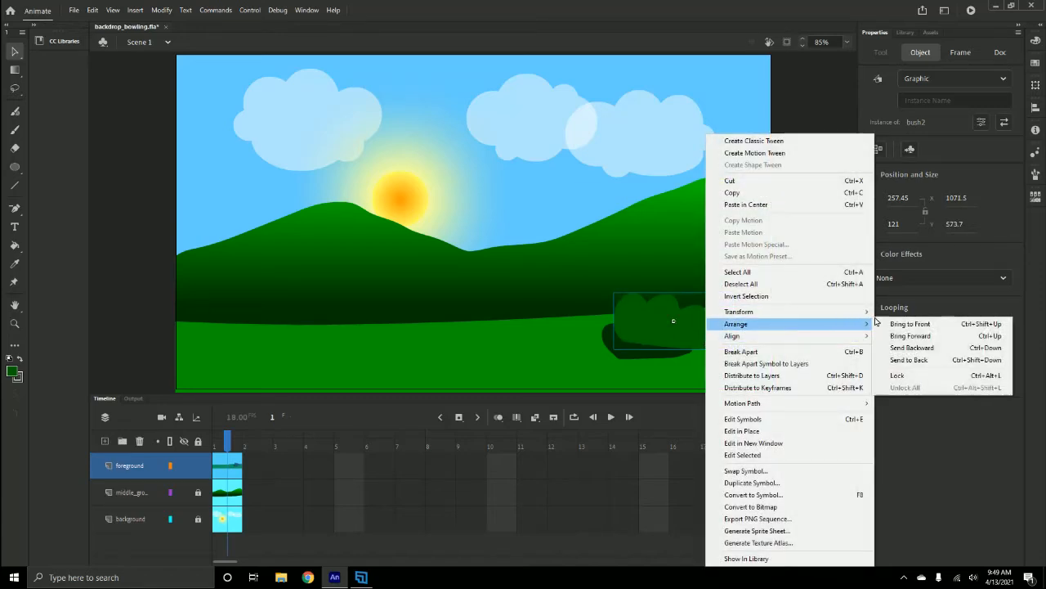
pyautogui.click(918, 348)
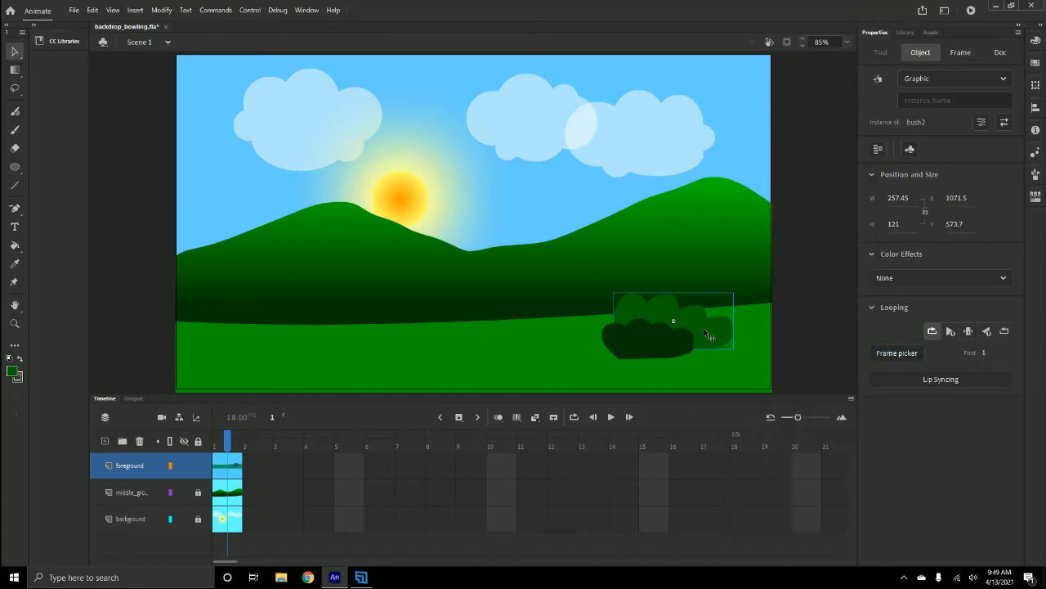
# - Flip bush2 horizontally and reposition it behind the dark bush at about X 933, Y 583
pyautogui.moveTo(708, 336); pyautogui.dragTo(721, 336)
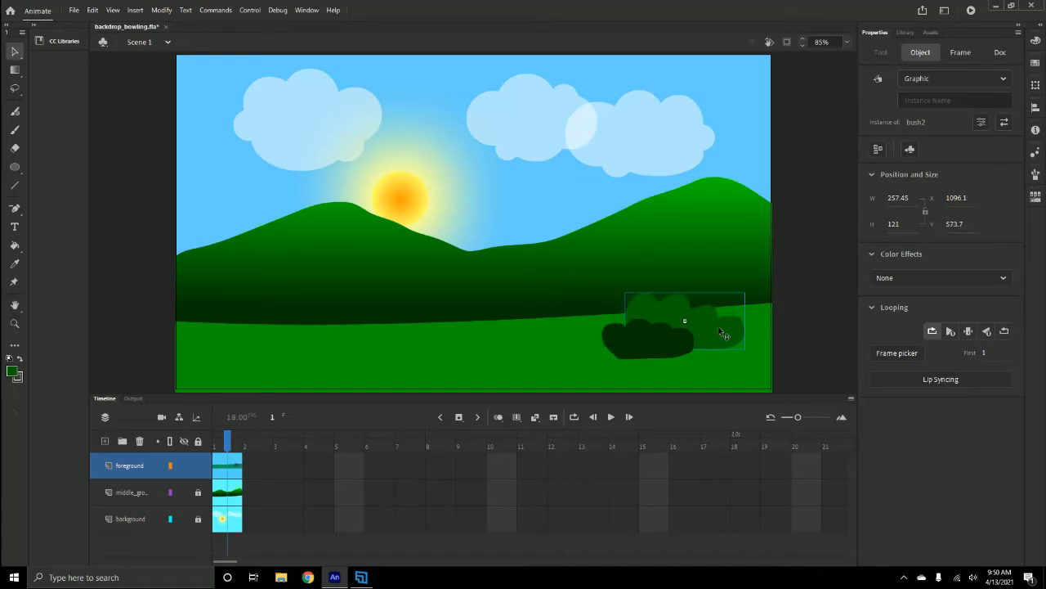
pyautogui.click(92, 10)
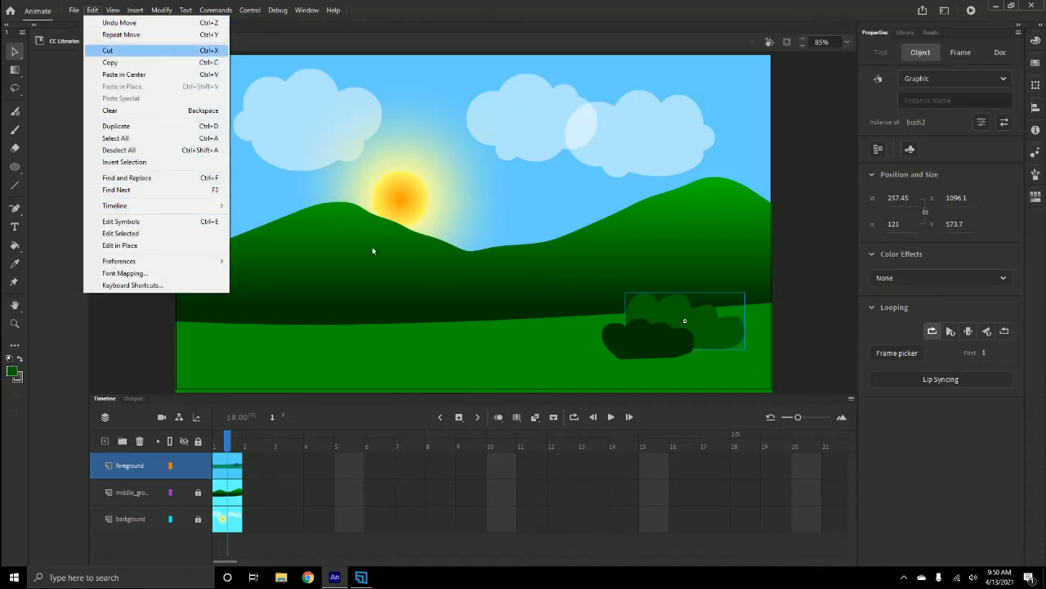
pyautogui.rightClick(725, 319)
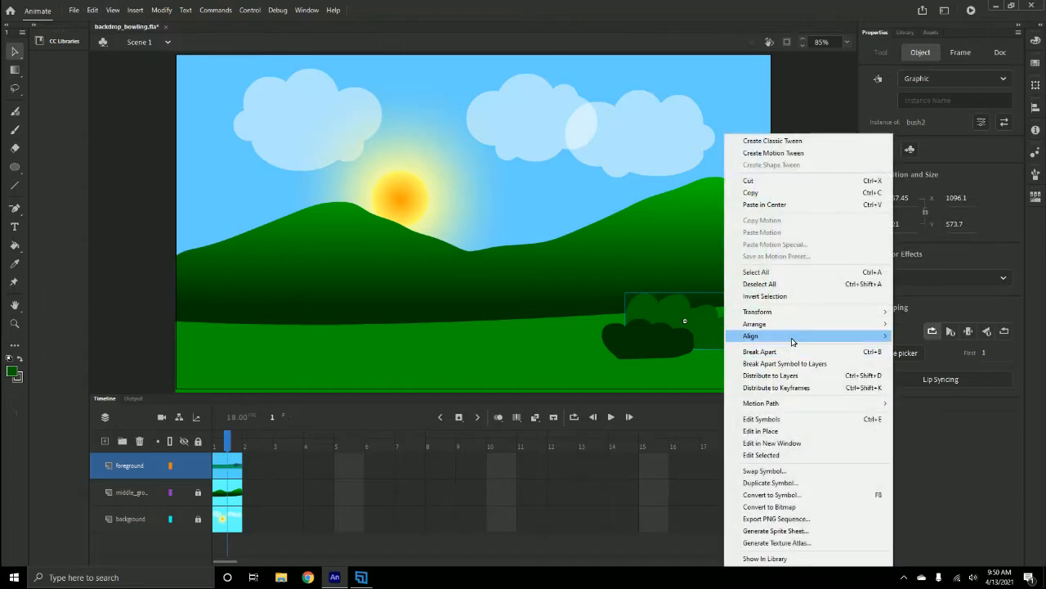
pyautogui.moveTo(806, 315)
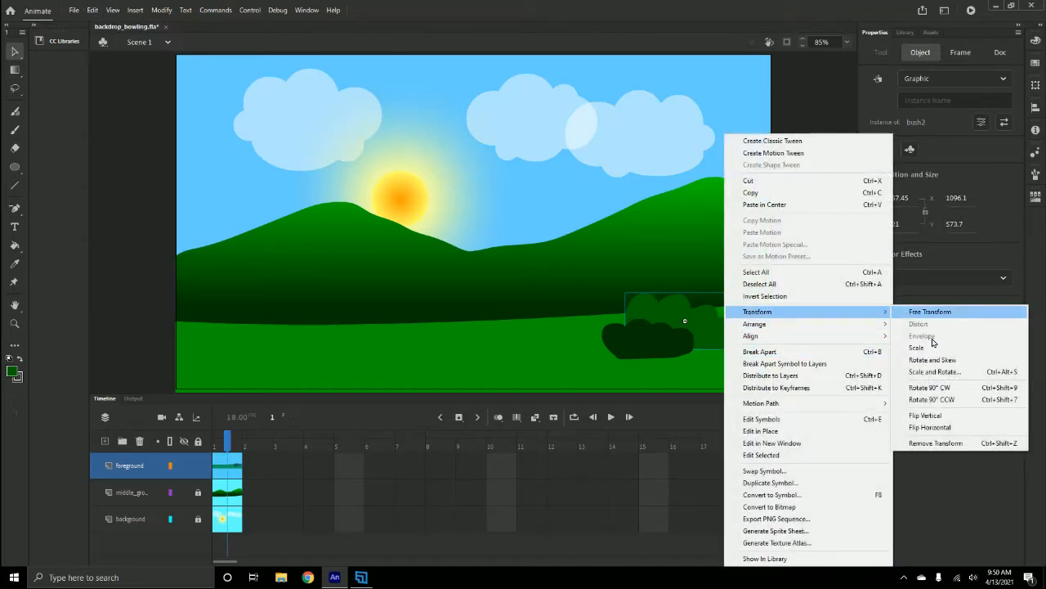
pyautogui.click(929, 426)
pyautogui.moveTo(630, 325); pyautogui.dragTo(653, 320)
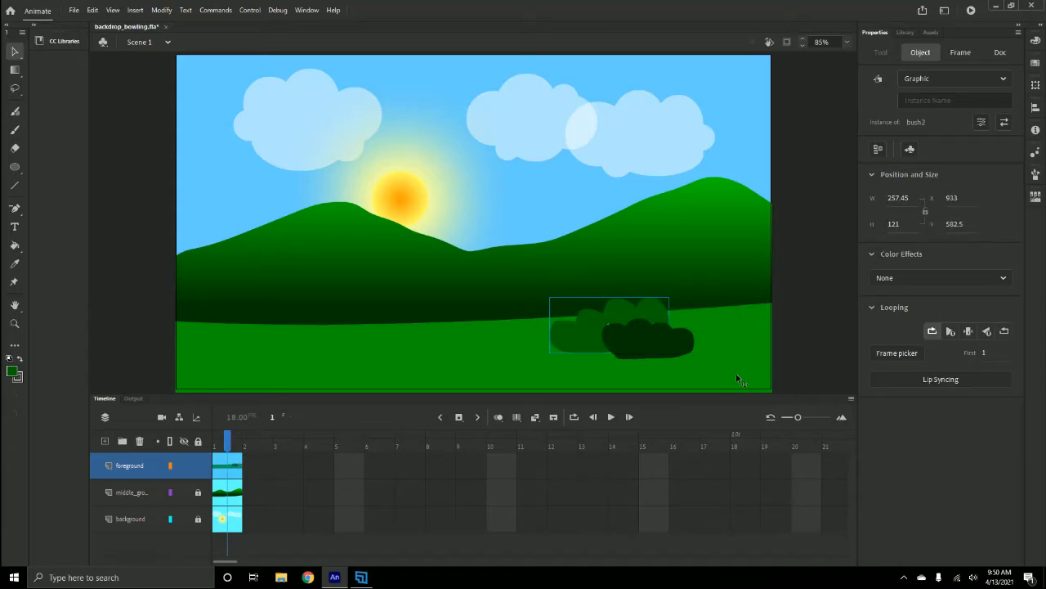
pyautogui.click(820, 361)
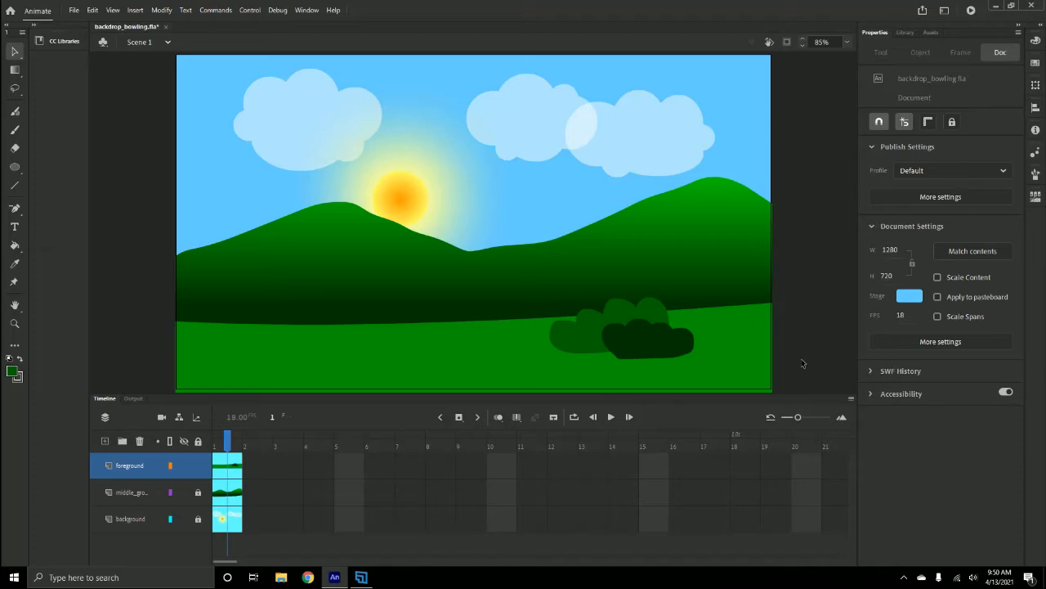
# - Copy the two overlapping bushes together to the left side of the landscape, at about X 111, Y 522
pyautogui.click(631, 350)
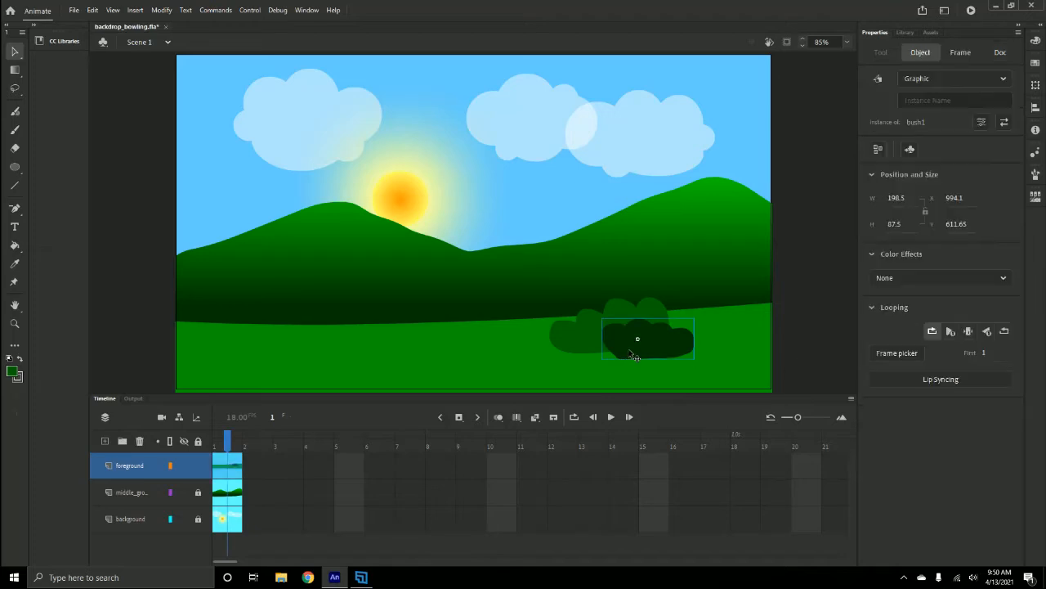
pyautogui.keyDown('shift'); pyautogui.click(573, 334); pyautogui.keyUp('shift')
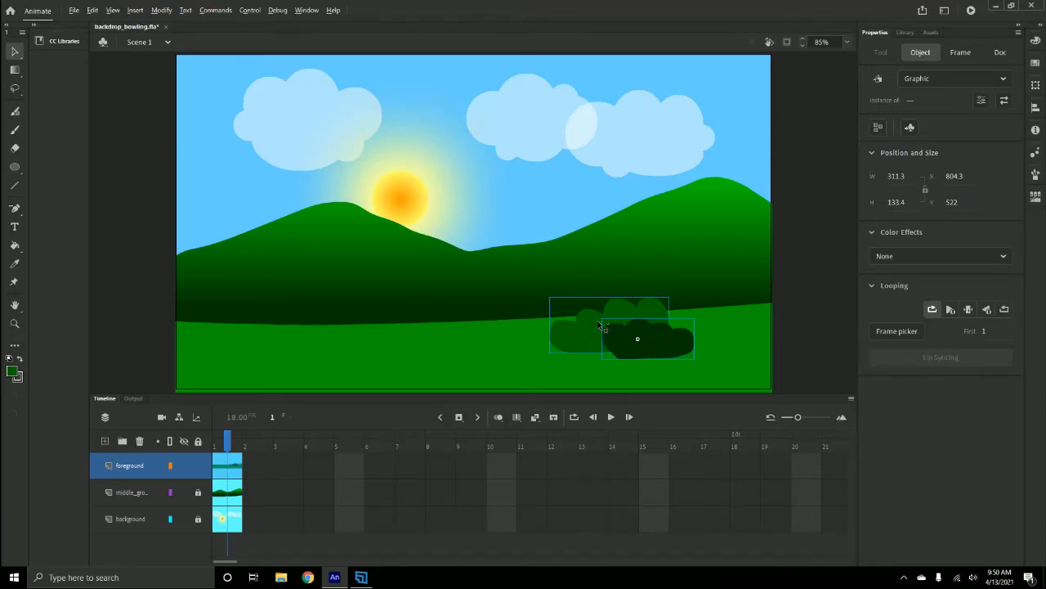
pyautogui.moveTo(601, 327); pyautogui.dragTo(279, 327)
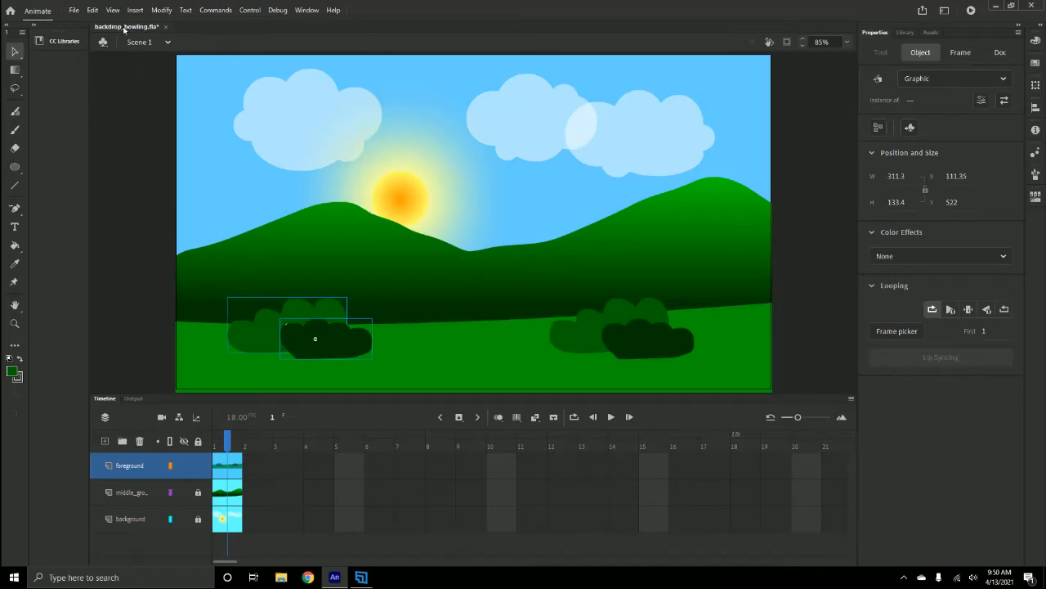
# - Flip the copied bush pair horizontally and move it to about X 33, Y 485 at the foot of the left hill
pyautogui.rightClick(316, 317)
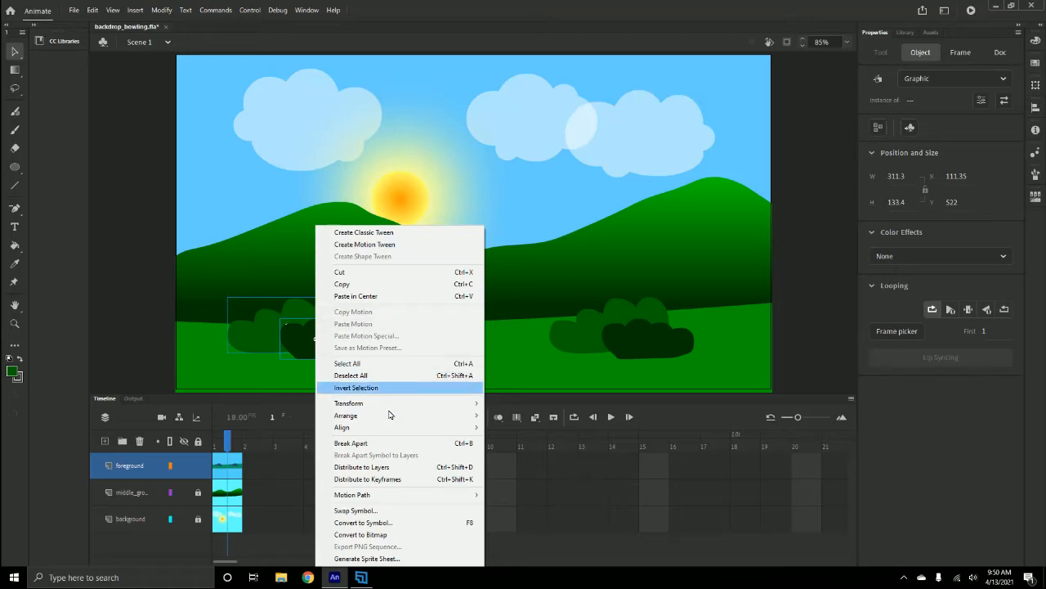
pyautogui.moveTo(391, 417)
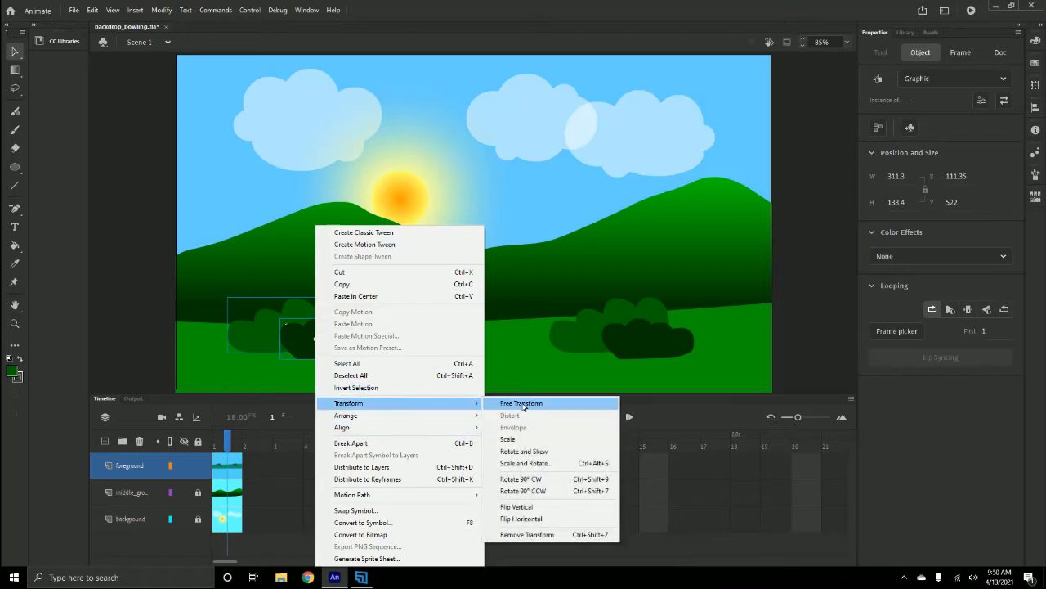
pyautogui.click(538, 519)
pyautogui.moveTo(357, 347); pyautogui.dragTo(315, 319)
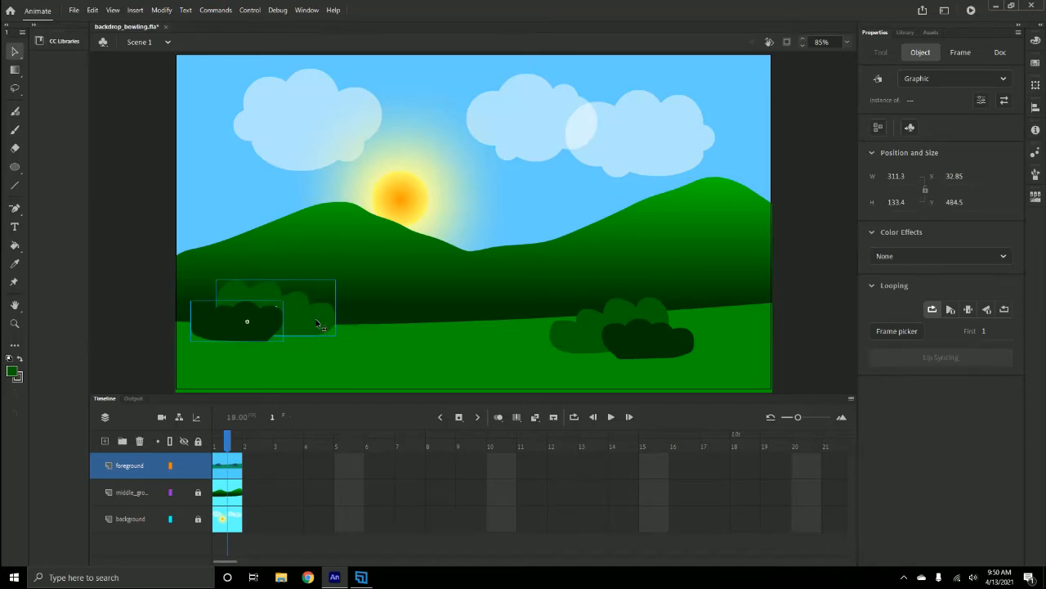
# - Move the original bush pair together slightly right and down in the foreground
pyautogui.click(657, 342)
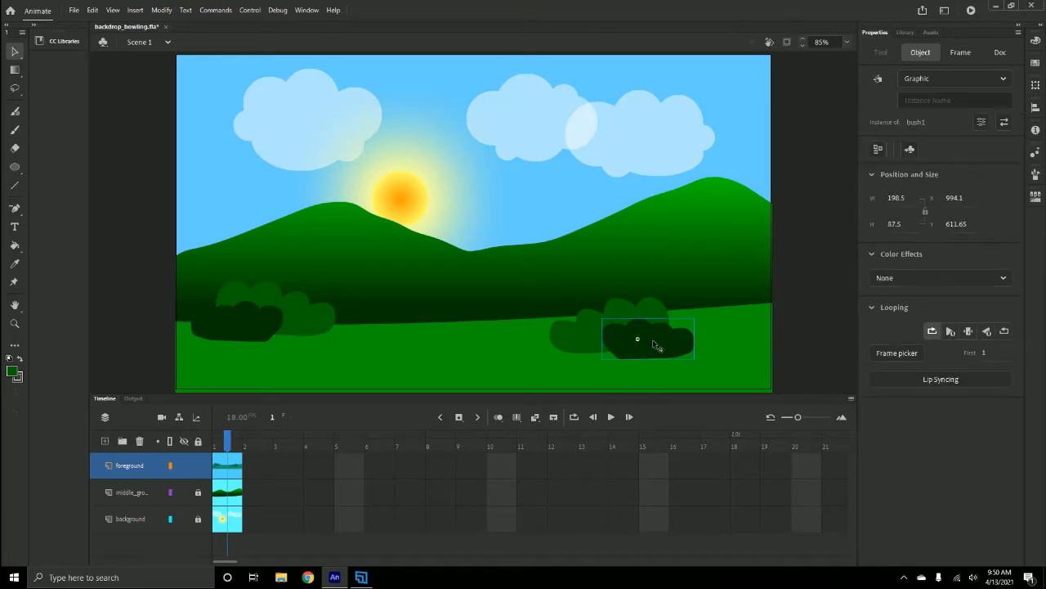
pyautogui.keyDown('shift'); pyautogui.click(652, 305); pyautogui.keyUp('shift')
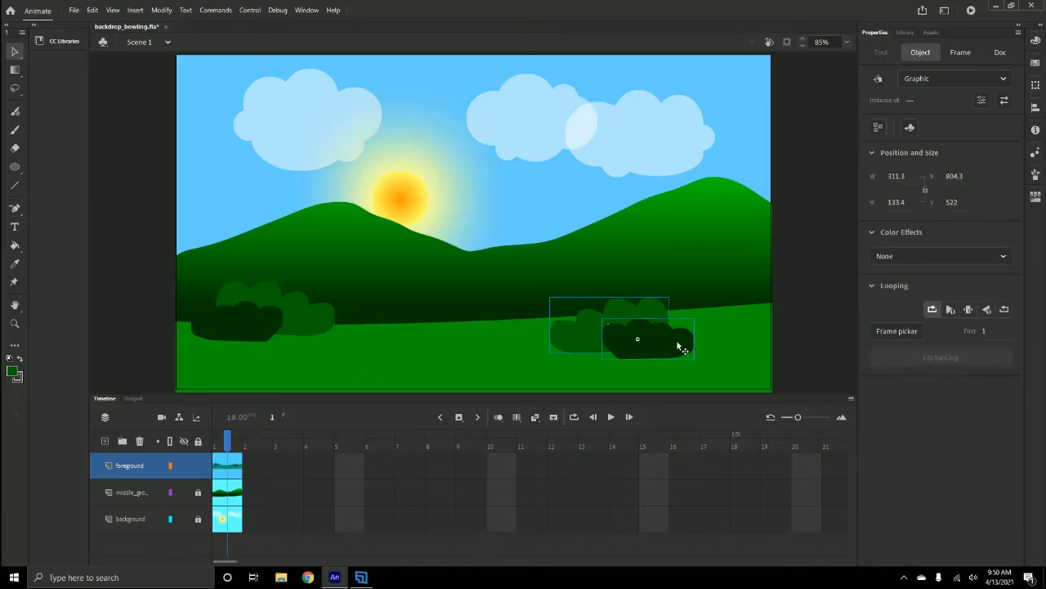
pyautogui.moveTo(679, 346); pyautogui.dragTo(718, 361)
pyautogui.click(805, 315)
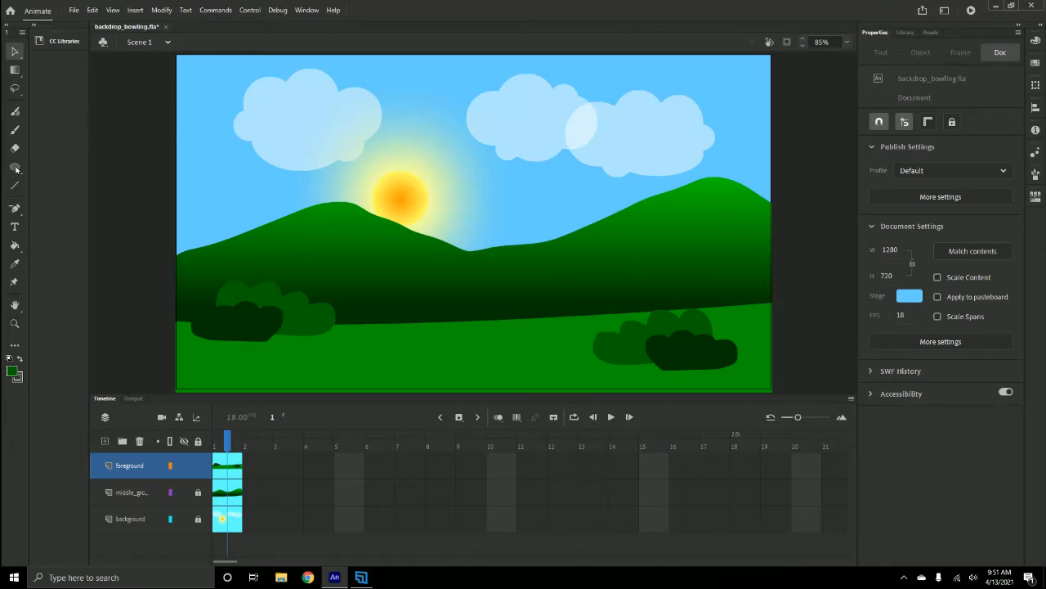
# - Draw a triangle about 119 wide and 103 high on the right hill using the PolyStar tool as a 3-sided polygon
pyautogui.click(15, 111)
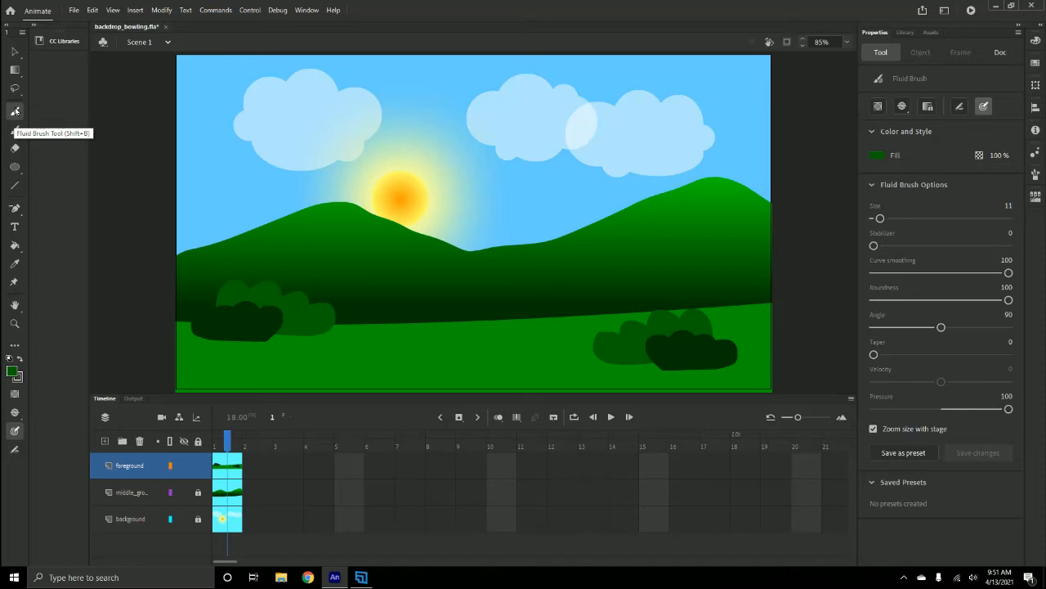
pyautogui.click(16, 168)
pyautogui.click(73, 235)
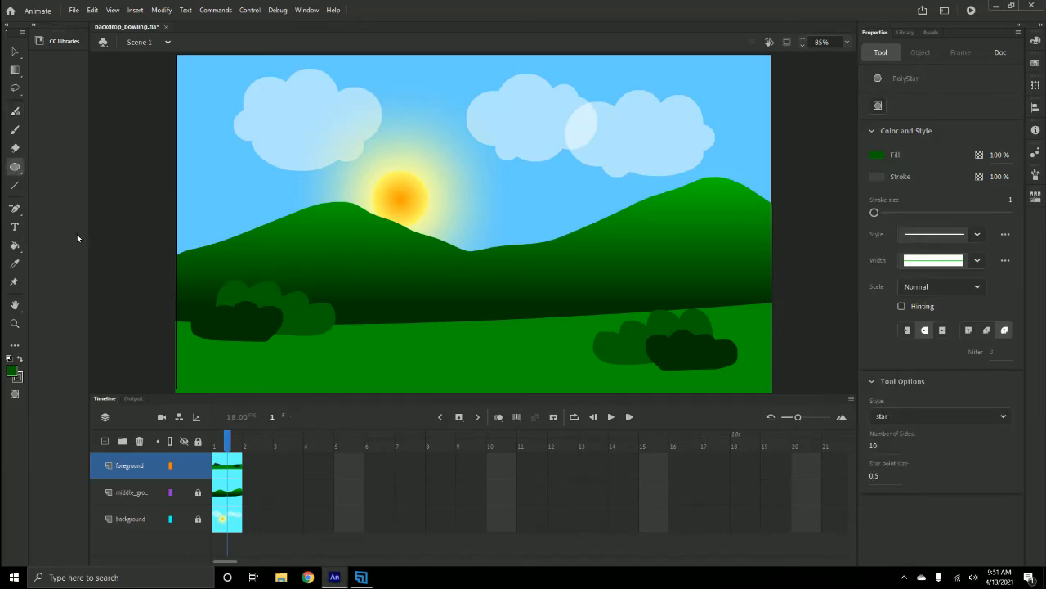
pyautogui.click(920, 416)
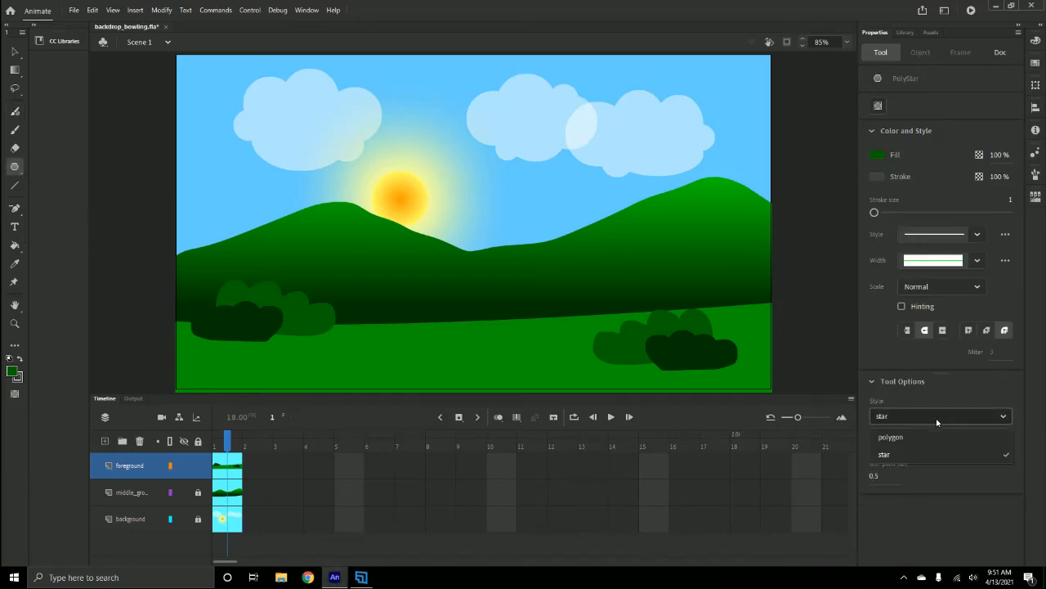
pyautogui.click(915, 439)
pyautogui.moveTo(880, 445); pyautogui.dragTo(868, 446)
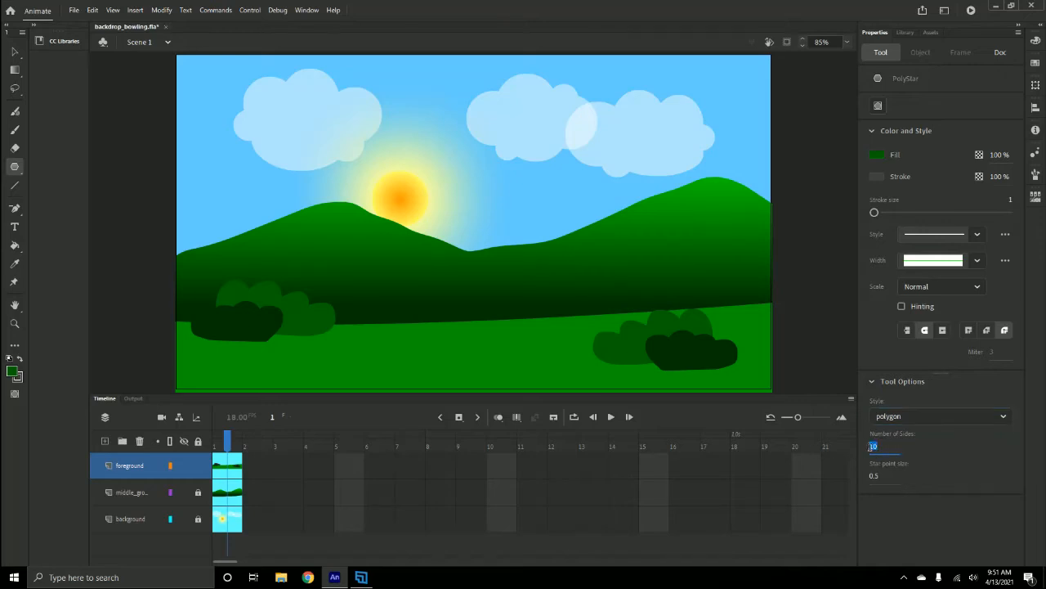
pyautogui.write('3')
pyautogui.moveTo(640, 227); pyautogui.dragTo(668, 241)
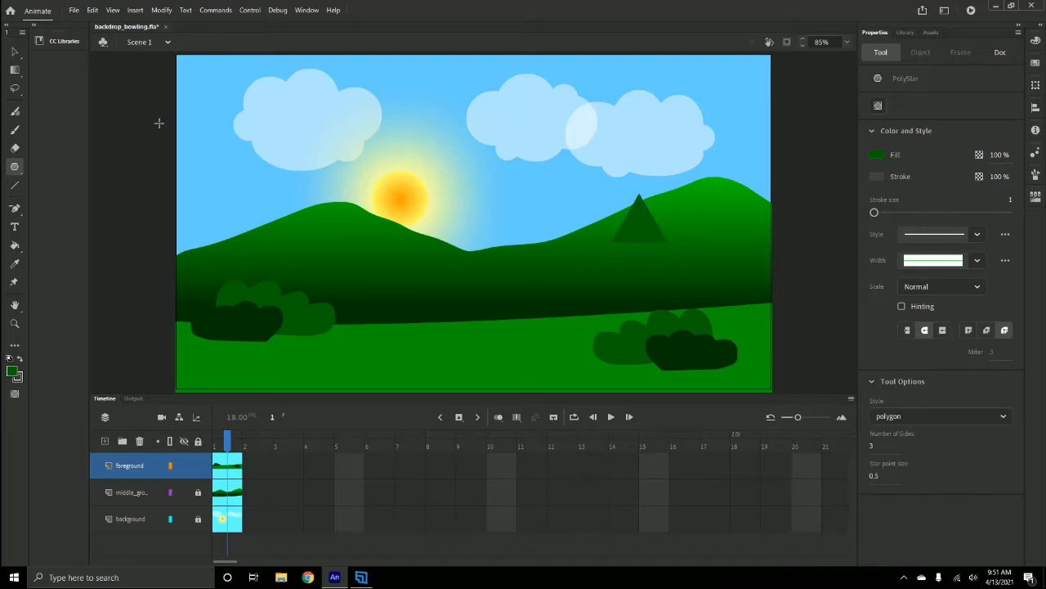
# - Copy the triangle straight down to build stacked tree tiers, with the lowest at about X 939, Y 431
pyautogui.click(15, 52)
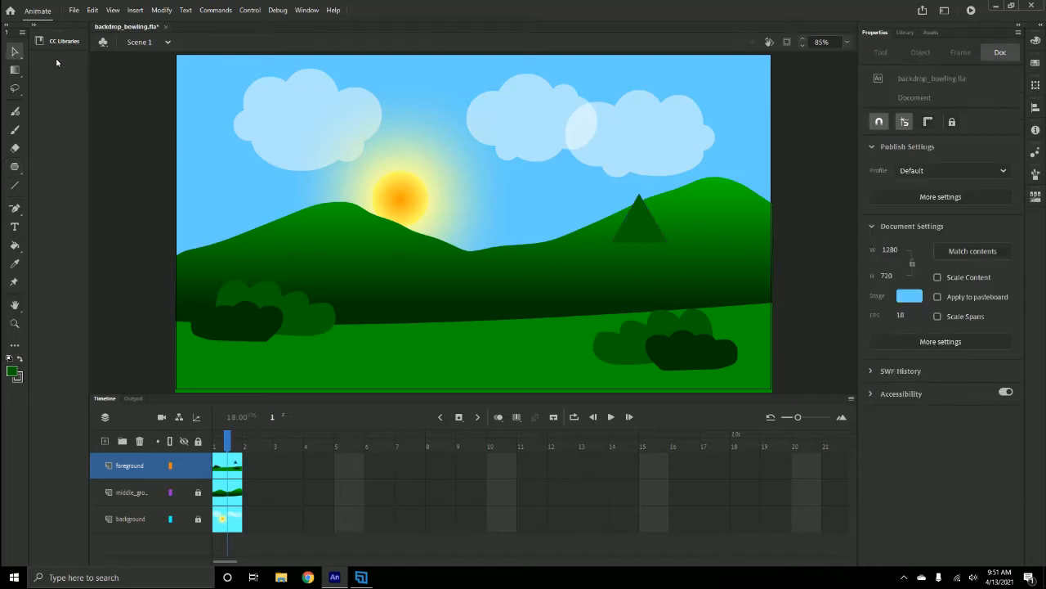
pyautogui.click(641, 243)
pyautogui.click(609, 253)
pyautogui.click(650, 231)
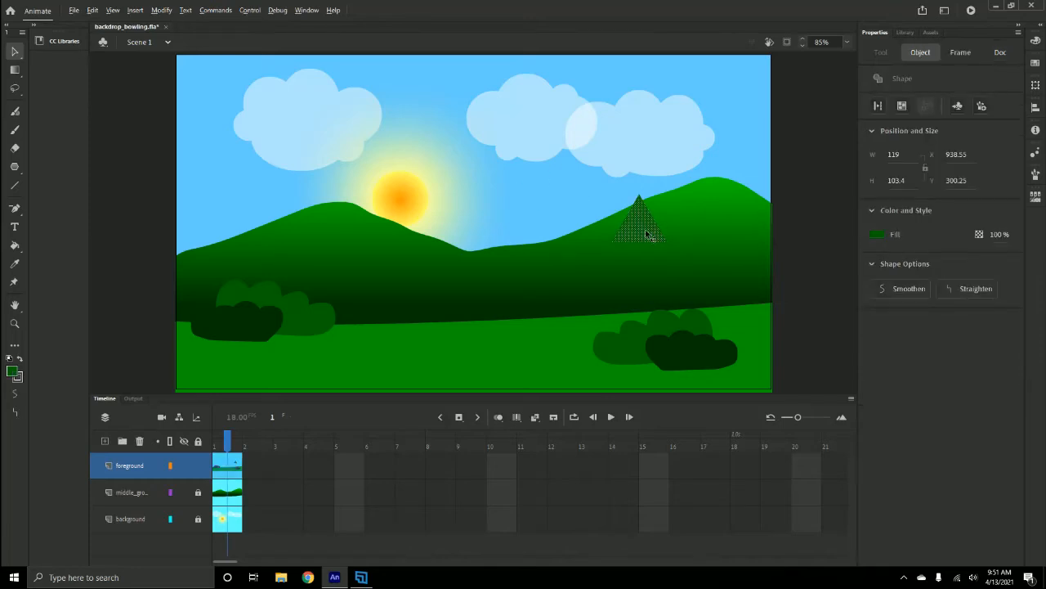
pyautogui.moveTo(645, 229); pyautogui.dragTo(645, 276)
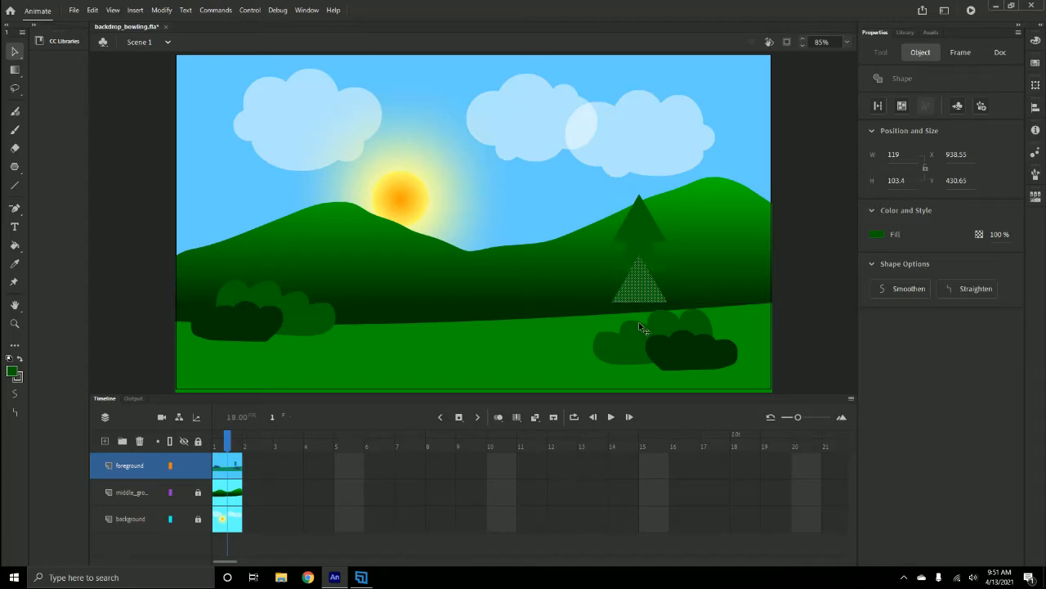
# - Reshape the stacked triangles into a pine tree about 294 wide and 269 high by pulling the lower corners outward
pyautogui.click(842, 195)
pyautogui.click(645, 250)
pyautogui.click(830, 235)
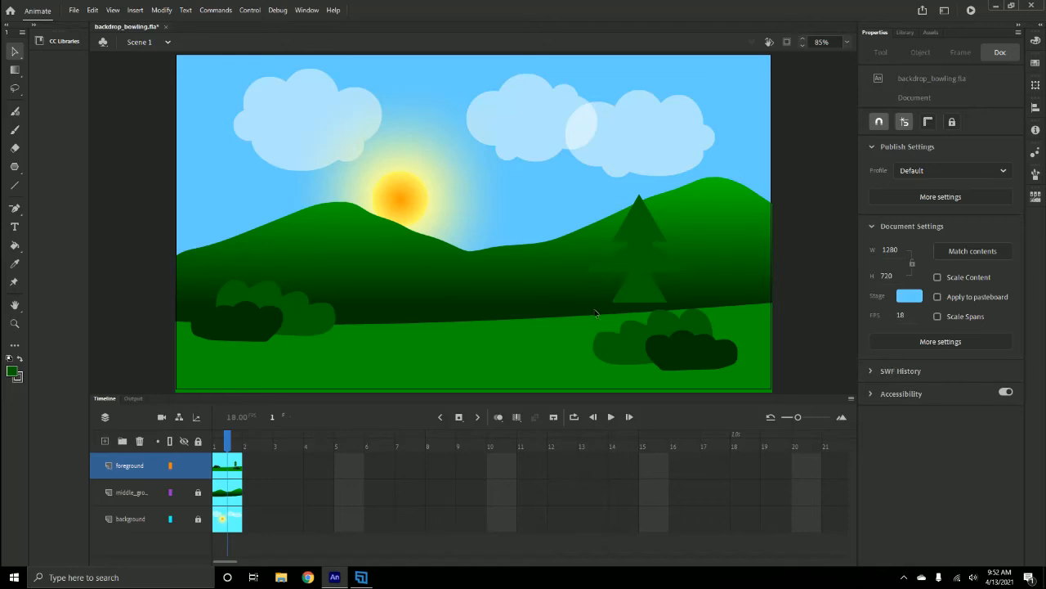
pyautogui.moveTo(614, 305); pyautogui.dragTo(572, 309)
pyautogui.moveTo(667, 305); pyautogui.dragTo(706, 309)
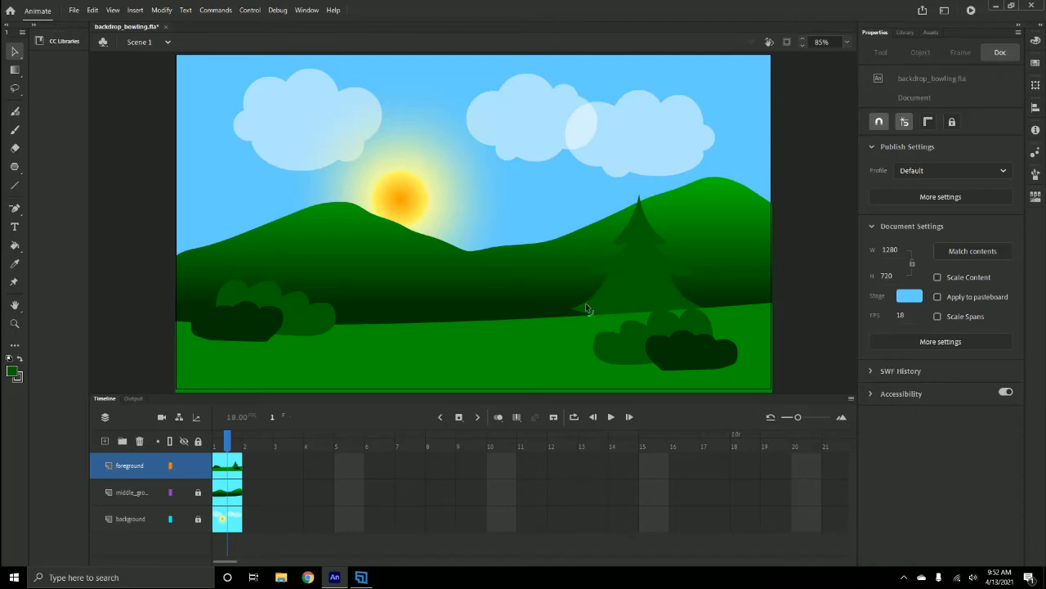
# - Fill the pine tree shape with the white-to-black linear gradient swatch
pyautogui.click(647, 285)
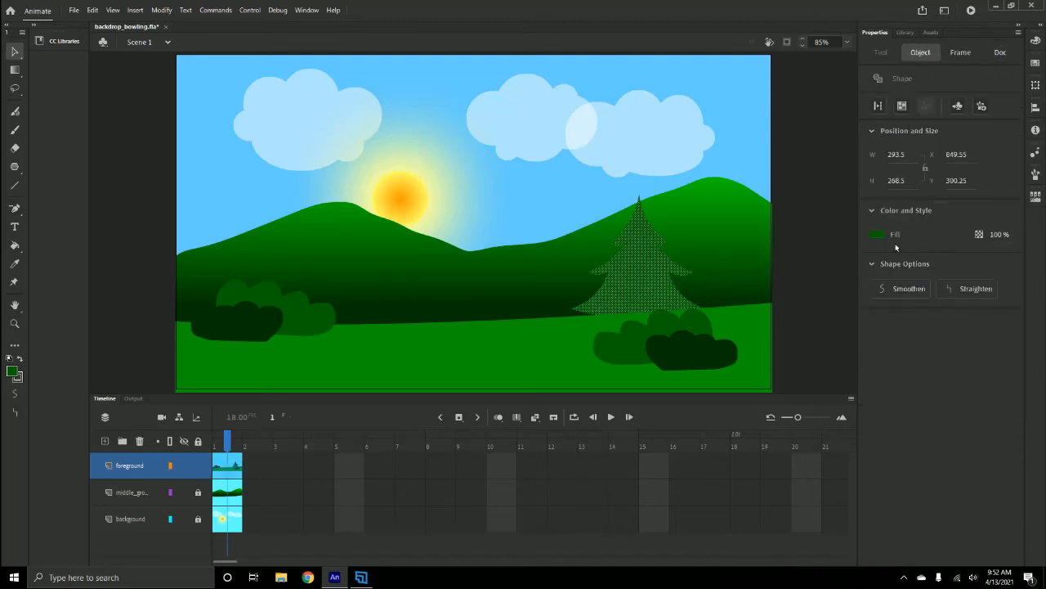
pyautogui.click(879, 236)
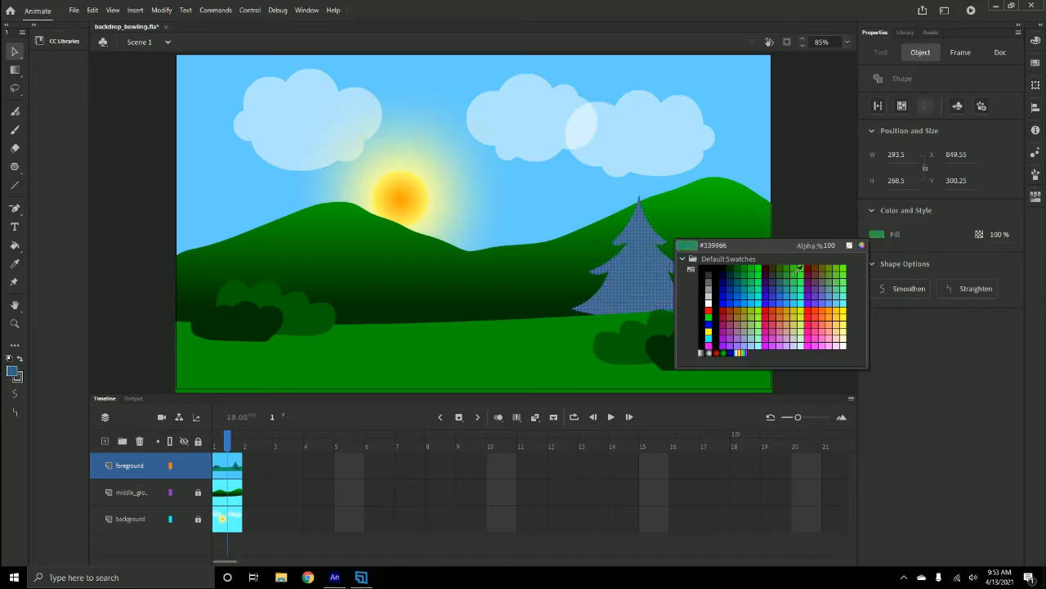
pyautogui.click(763, 264)
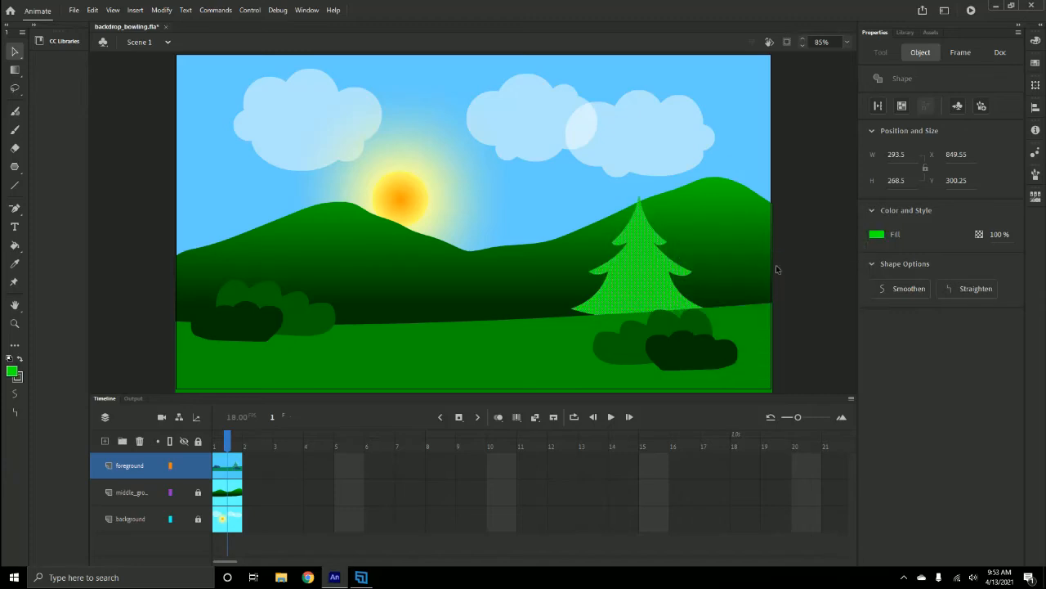
pyautogui.click(874, 238)
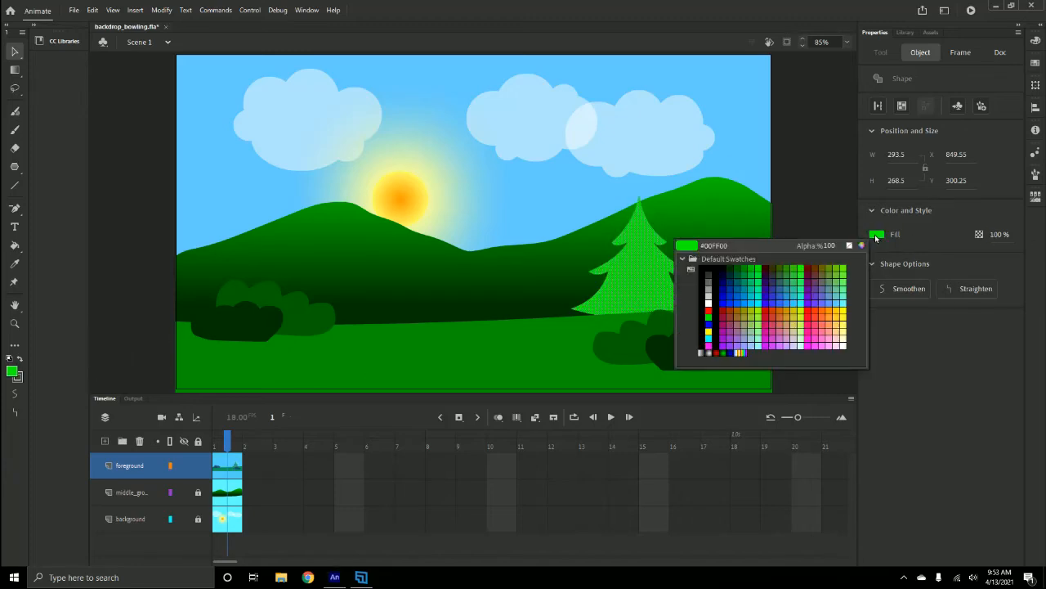
pyautogui.click(701, 358)
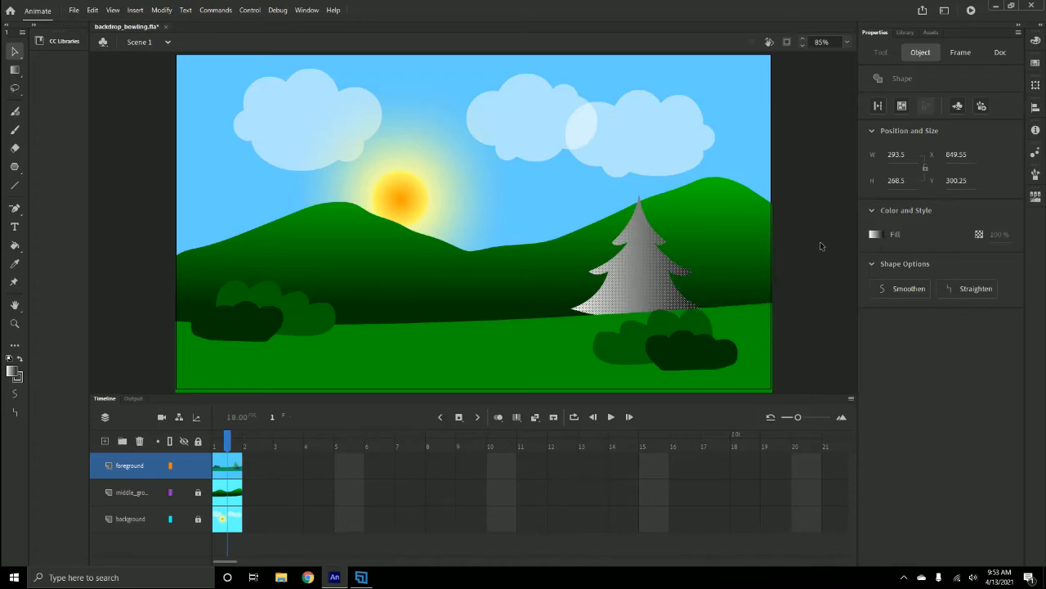
# - Recolor the tree's gradient, changing the white stop to a medium green and the black stop to dark green #003300
pyautogui.click(306, 10)
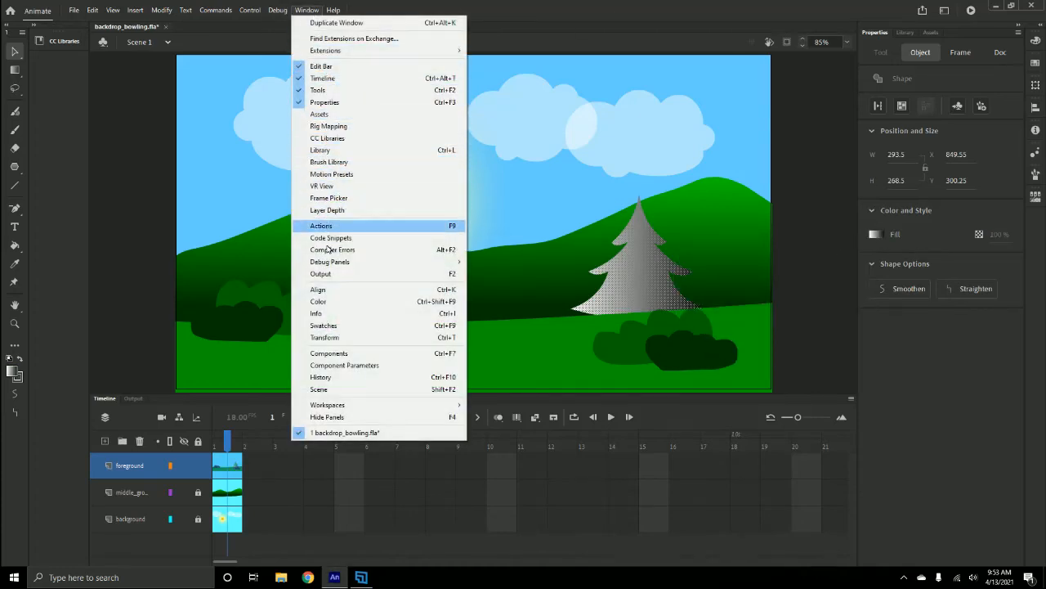
pyautogui.click(327, 301)
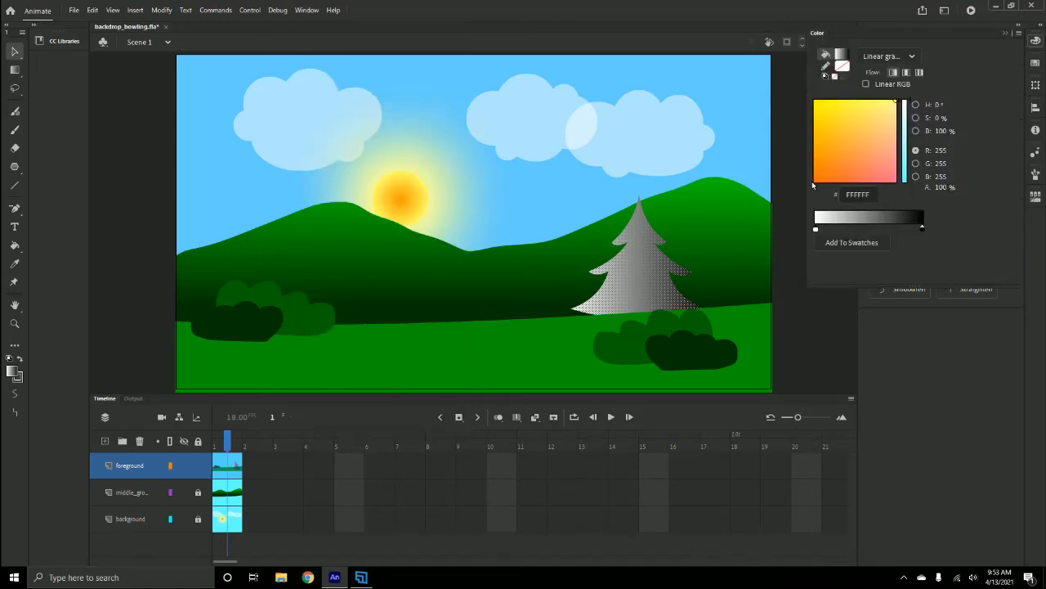
pyautogui.click(816, 232)
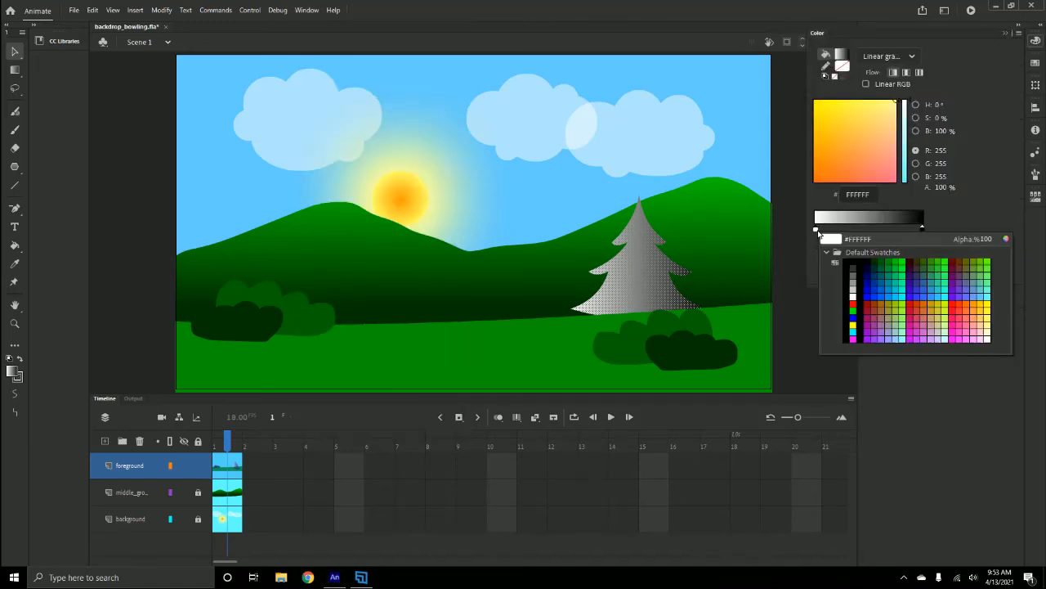
pyautogui.click(904, 260)
pyautogui.click(923, 229)
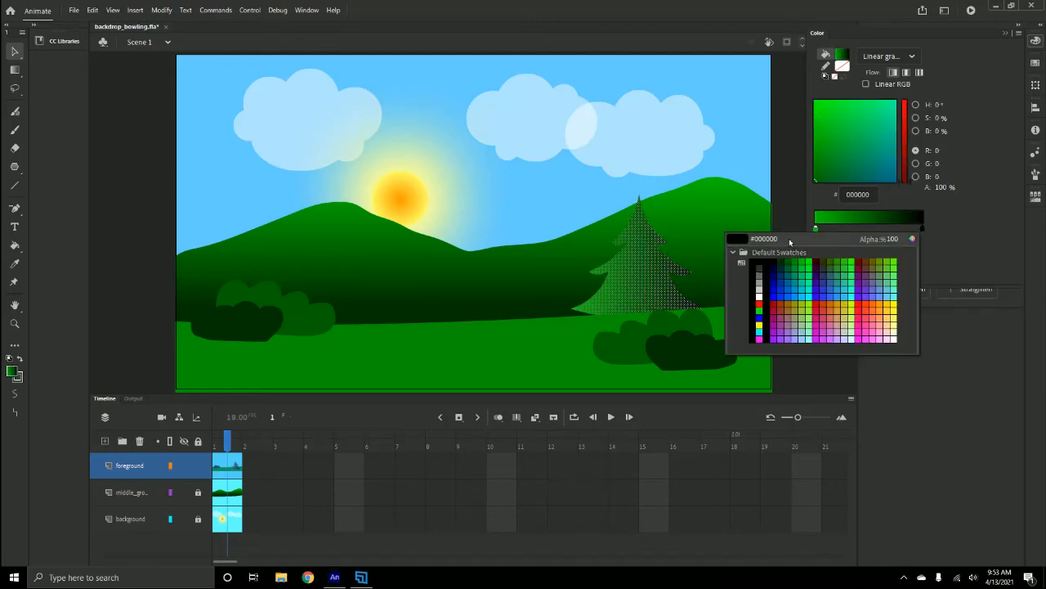
pyautogui.click(782, 260)
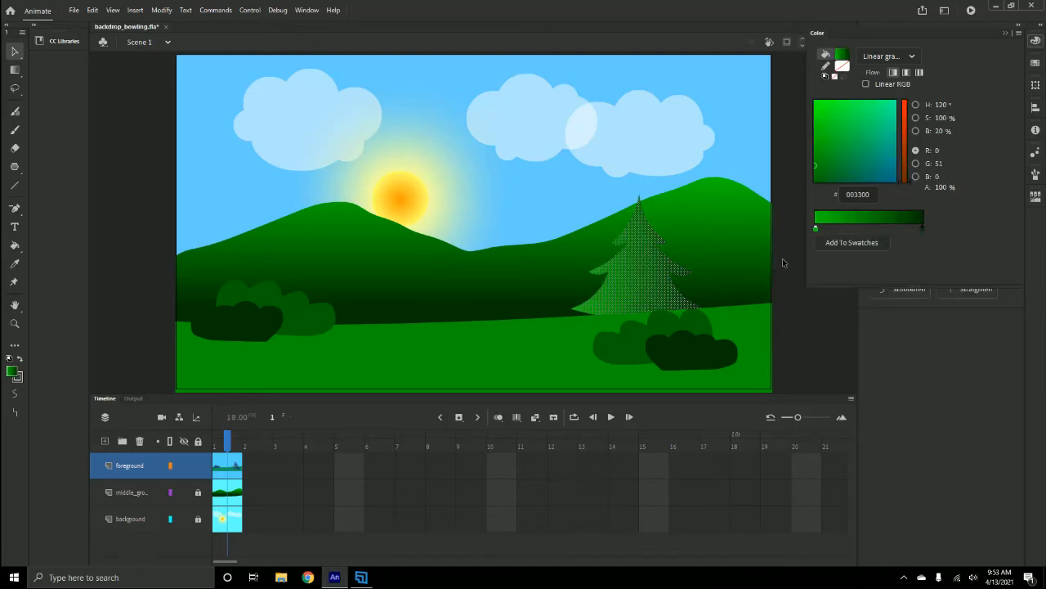
# - Rotate the pine tree's gradient to run vertically, light green at the tip and dark at the base, and shrink it to fit the tree's height
pyautogui.click(15, 72)
pyautogui.click(69, 90)
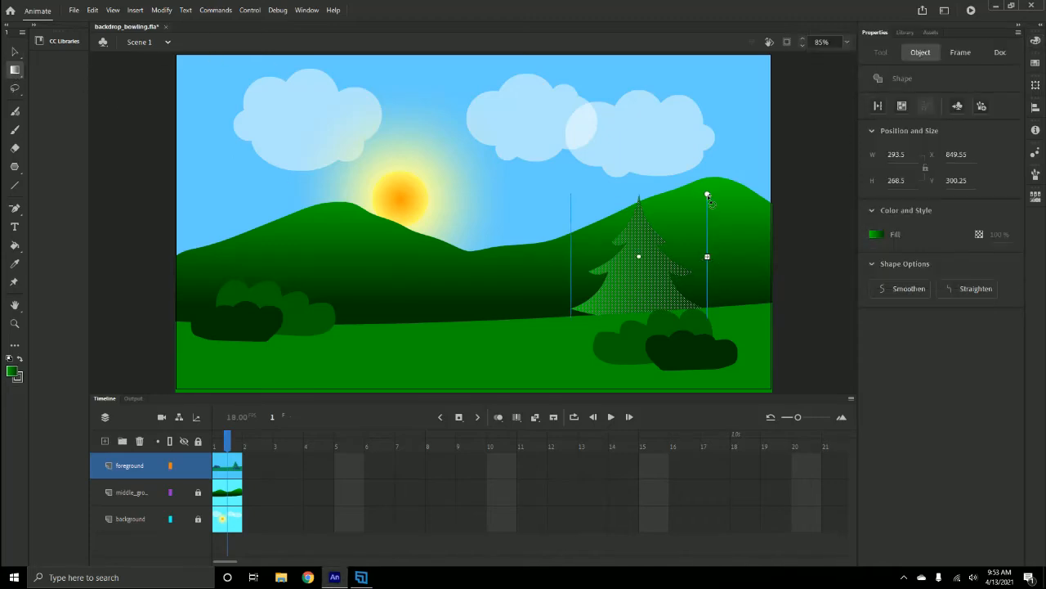
pyautogui.moveTo(708, 197); pyautogui.dragTo(687, 307)
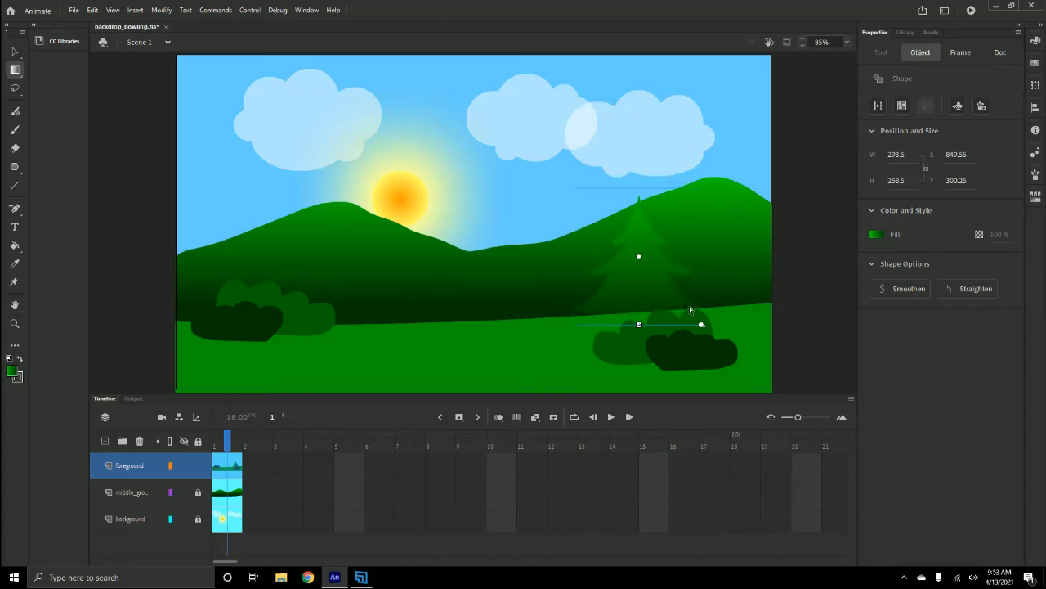
pyautogui.moveTo(637, 326); pyautogui.dragTo(640, 307)
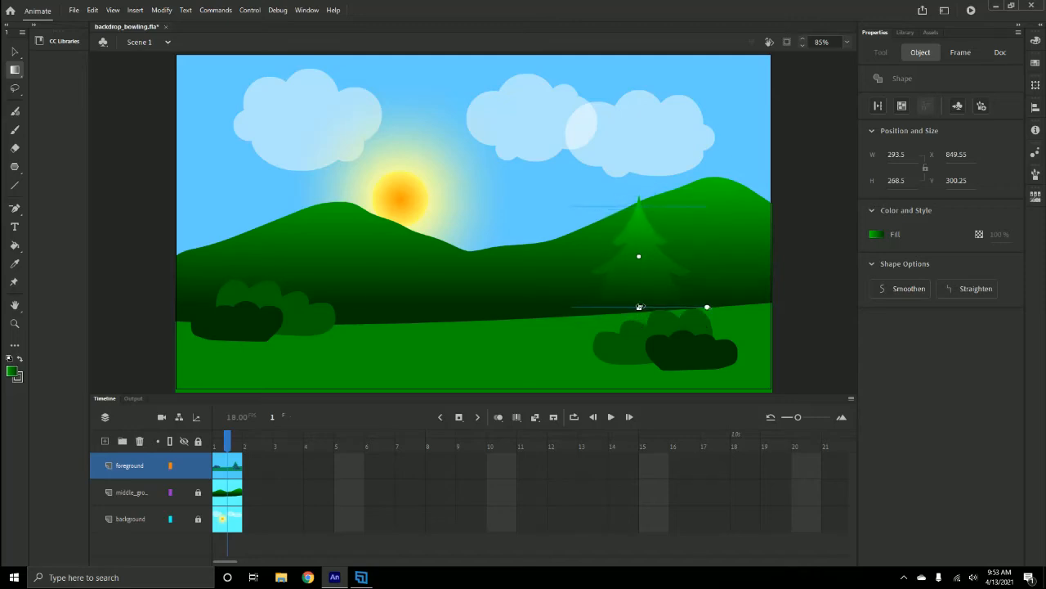
# - Convert the pine tree shape into a Graphic symbol named tree
pyautogui.press('v')
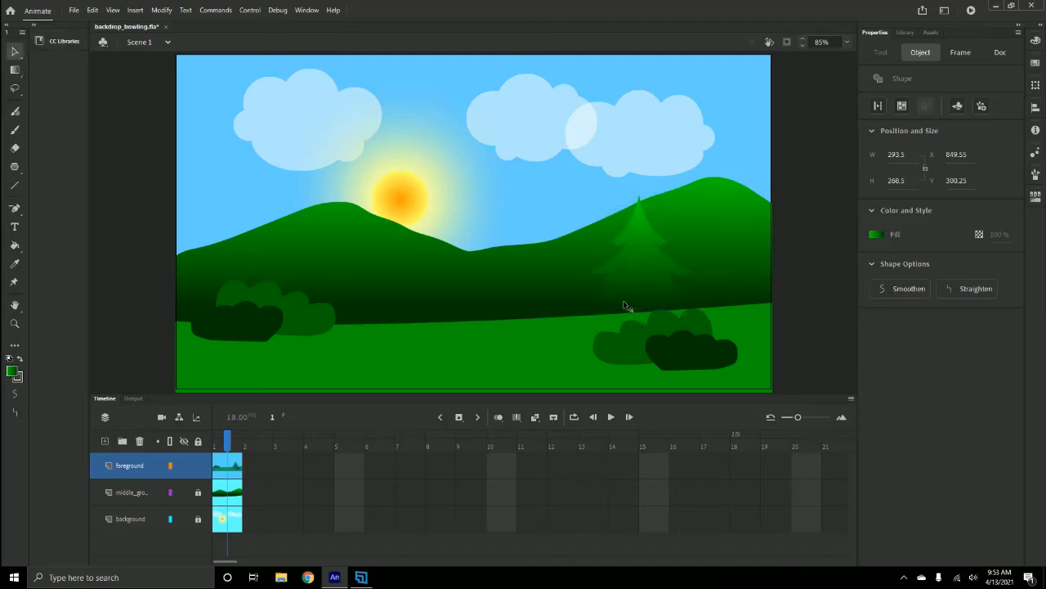
pyautogui.click(642, 273)
pyautogui.rightClick(651, 266)
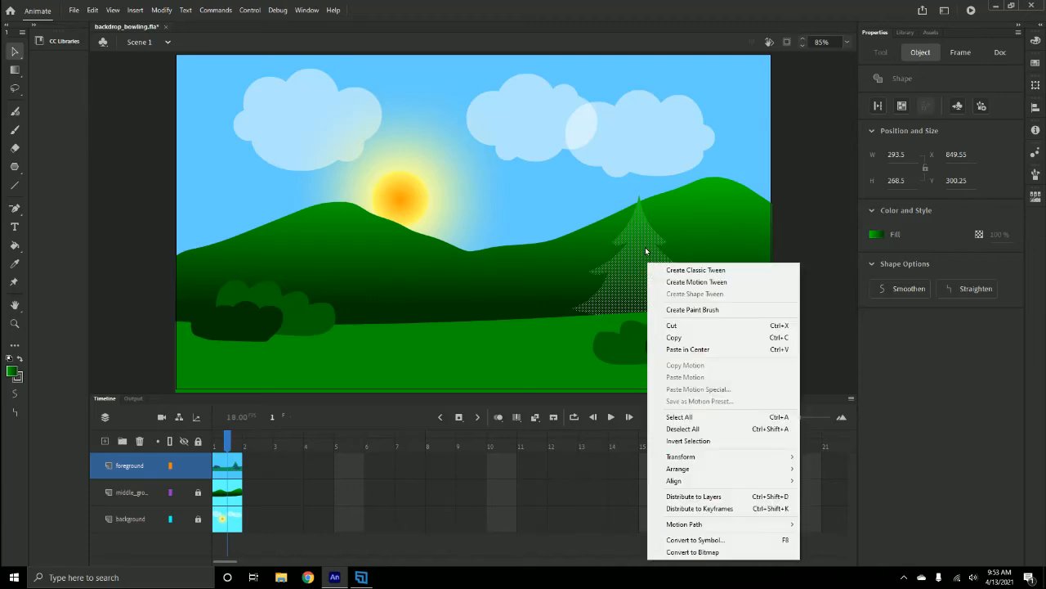
pyautogui.click(684, 540)
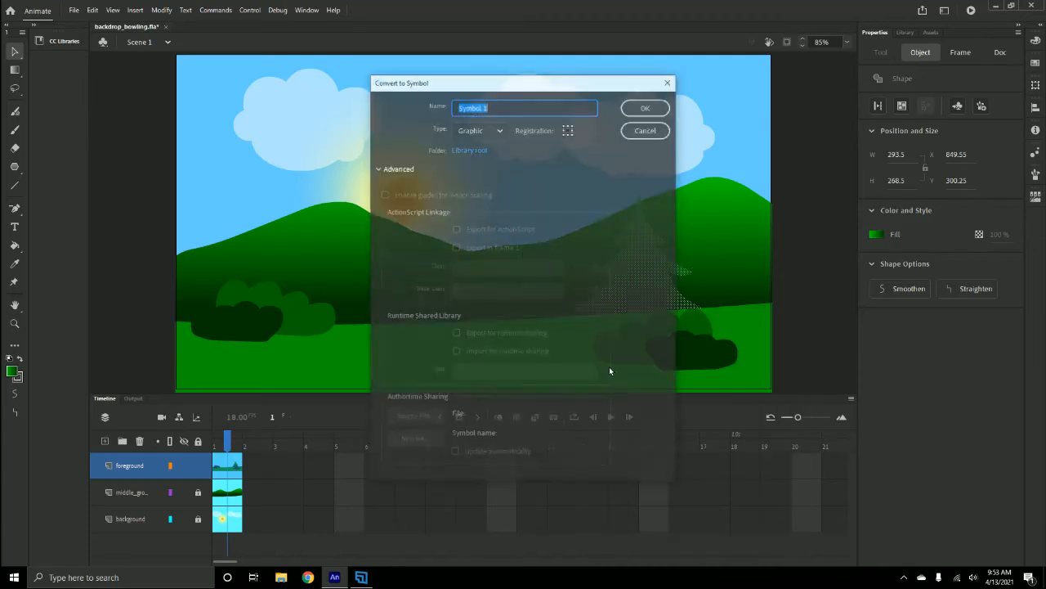
pyautogui.write('tree')
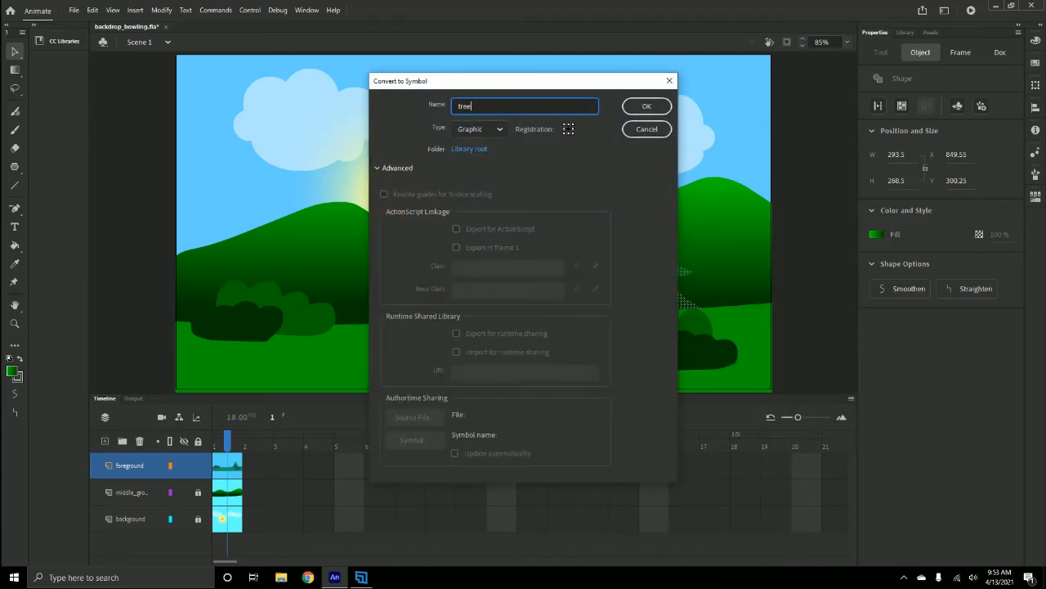
pyautogui.click(625, 108)
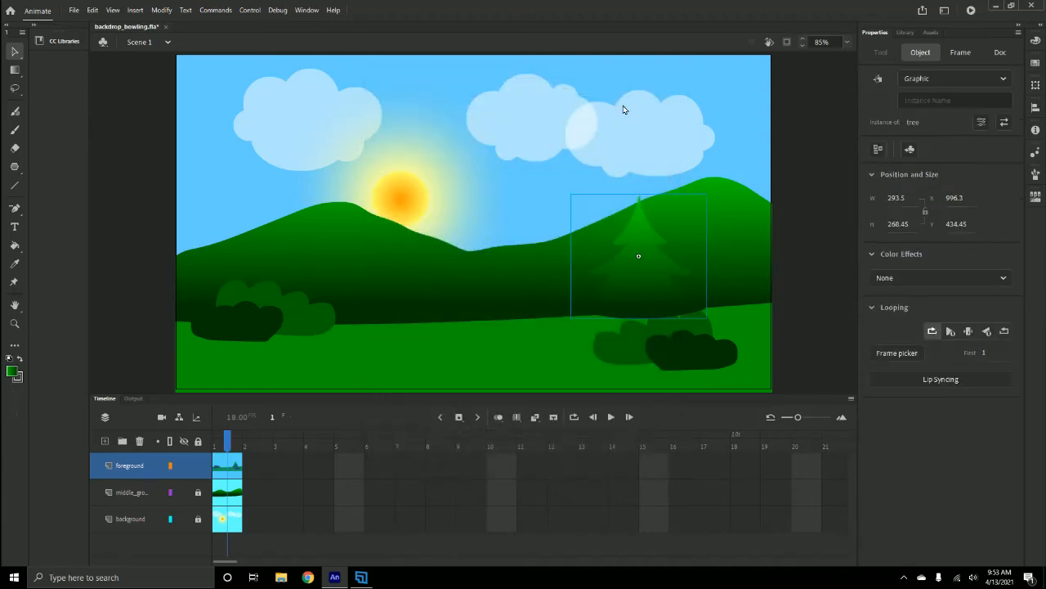
# - Move the tree down to about X 1009, Y 479 and send it backward two levels so it stands behind both bushes
pyautogui.moveTo(654, 289); pyautogui.dragTo(634, 310)
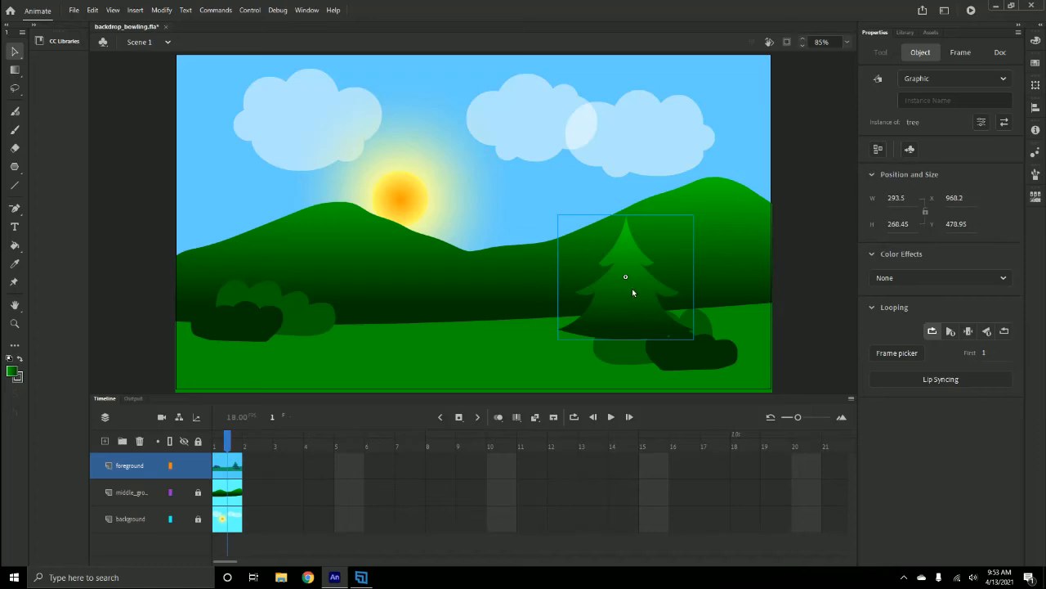
pyautogui.rightClick(632, 292)
pyautogui.moveTo(681, 328)
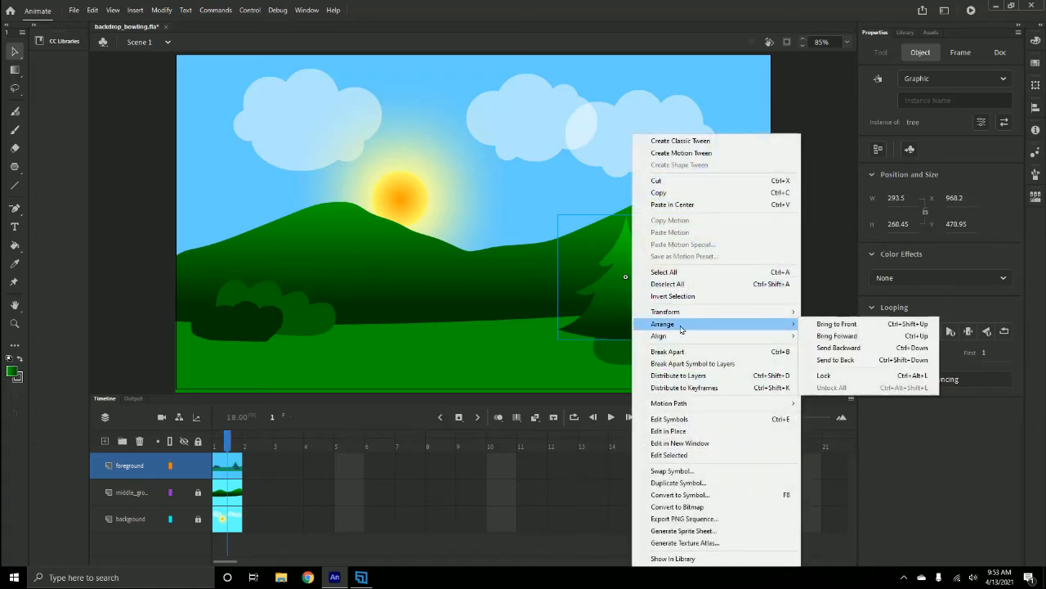
pyautogui.click(854, 348)
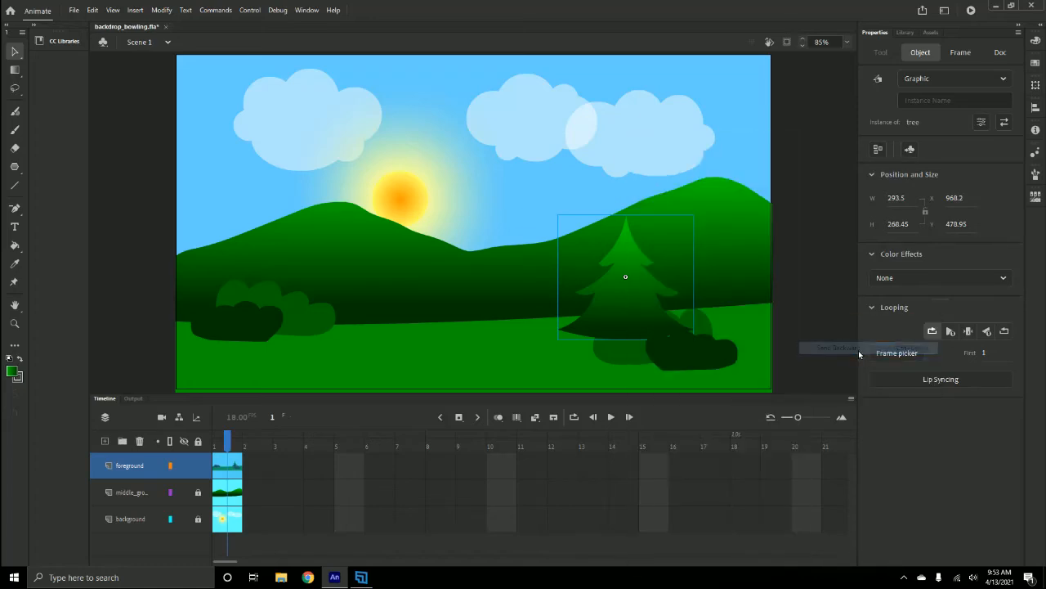
pyautogui.rightClick(624, 311)
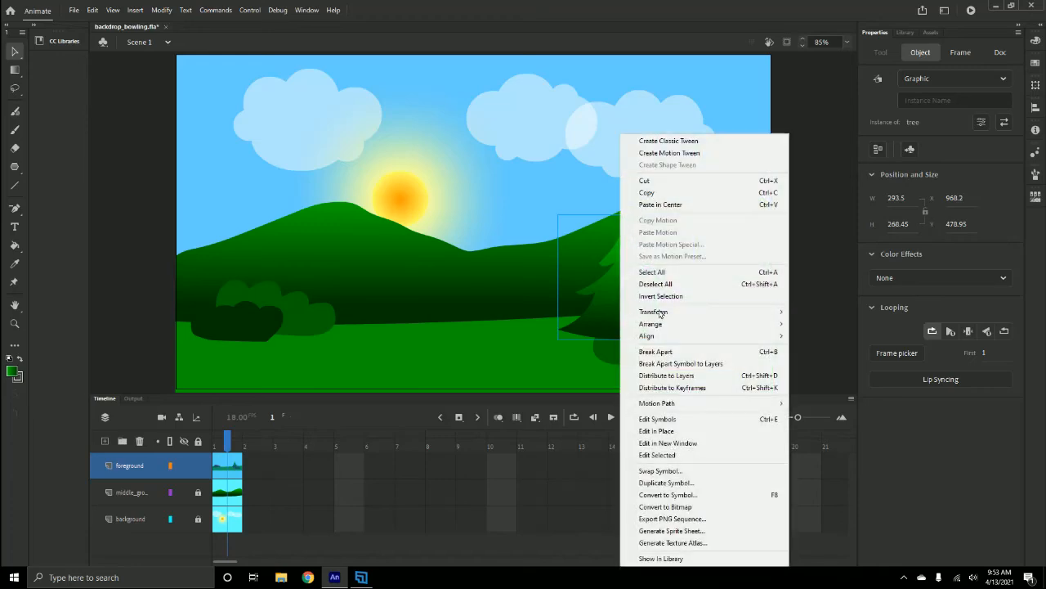
pyautogui.moveTo(708, 330)
pyautogui.click(805, 348)
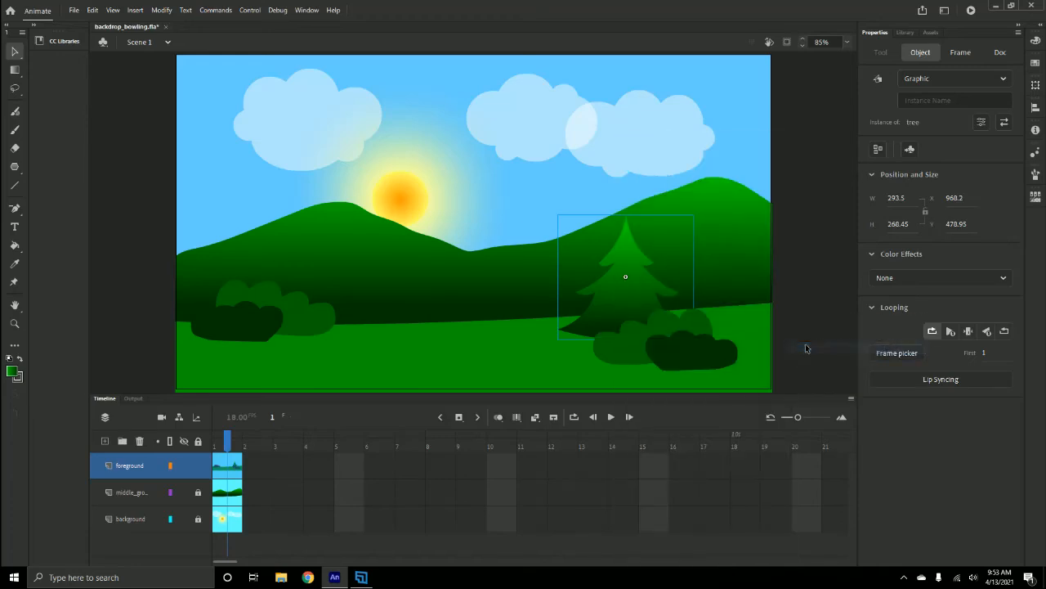
pyautogui.moveTo(593, 321); pyautogui.dragTo(615, 324)
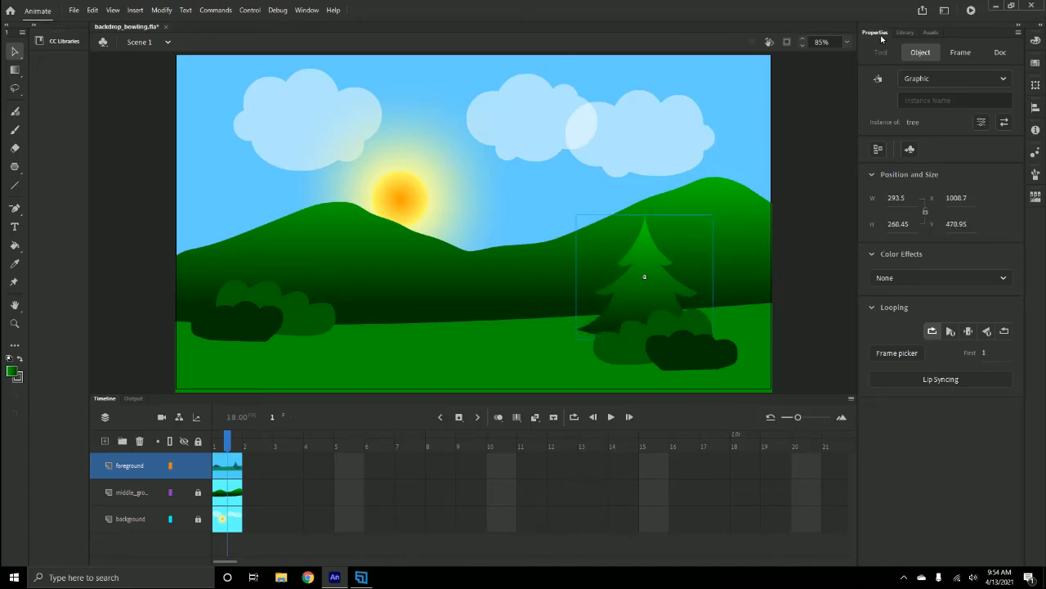
# - Place a second instance of the tree symbol beside the first, make it narrower and taller, and raise it above the bushes
pyautogui.click(906, 33)
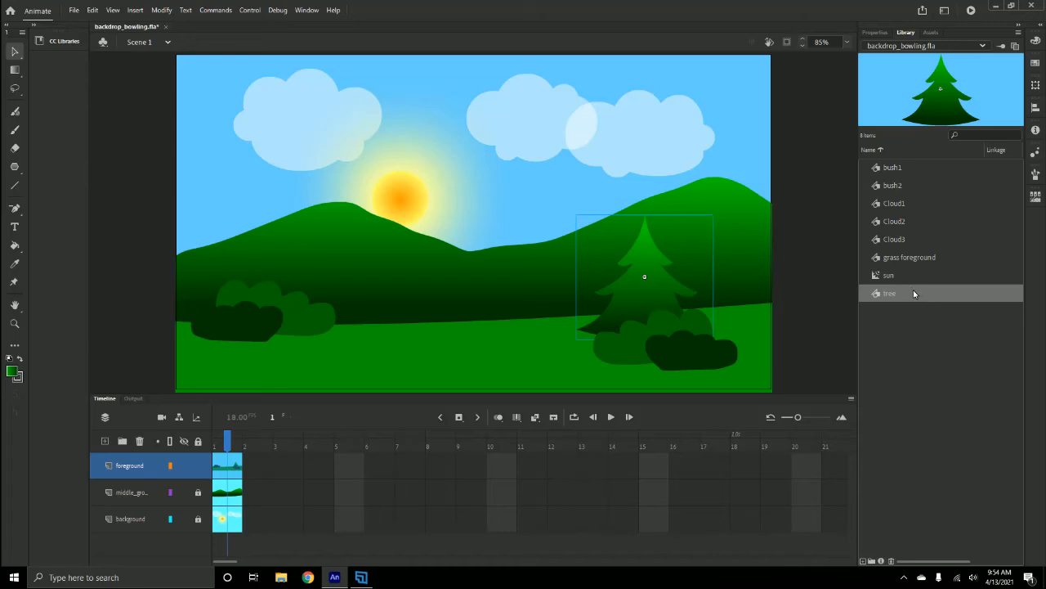
pyautogui.moveTo(914, 294); pyautogui.dragTo(709, 291)
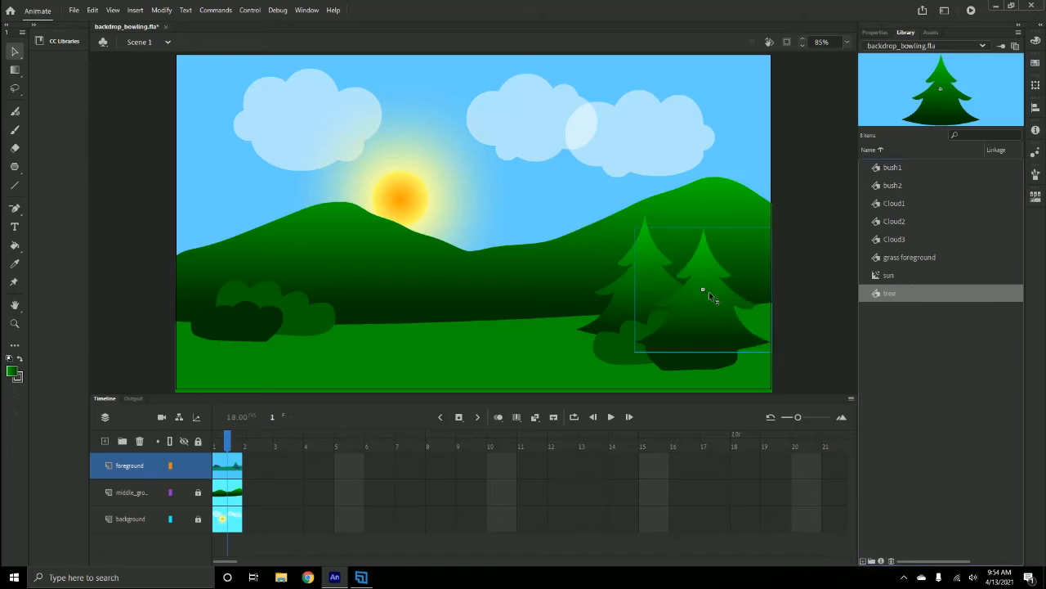
pyautogui.click(16, 70)
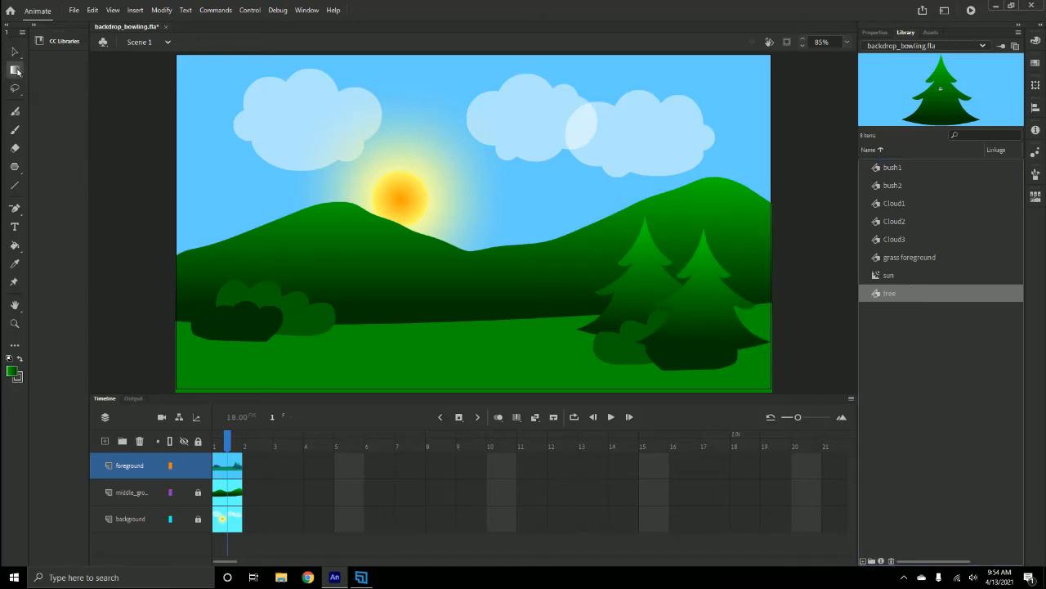
pyautogui.click(16, 71)
pyautogui.click(74, 69)
pyautogui.click(708, 294)
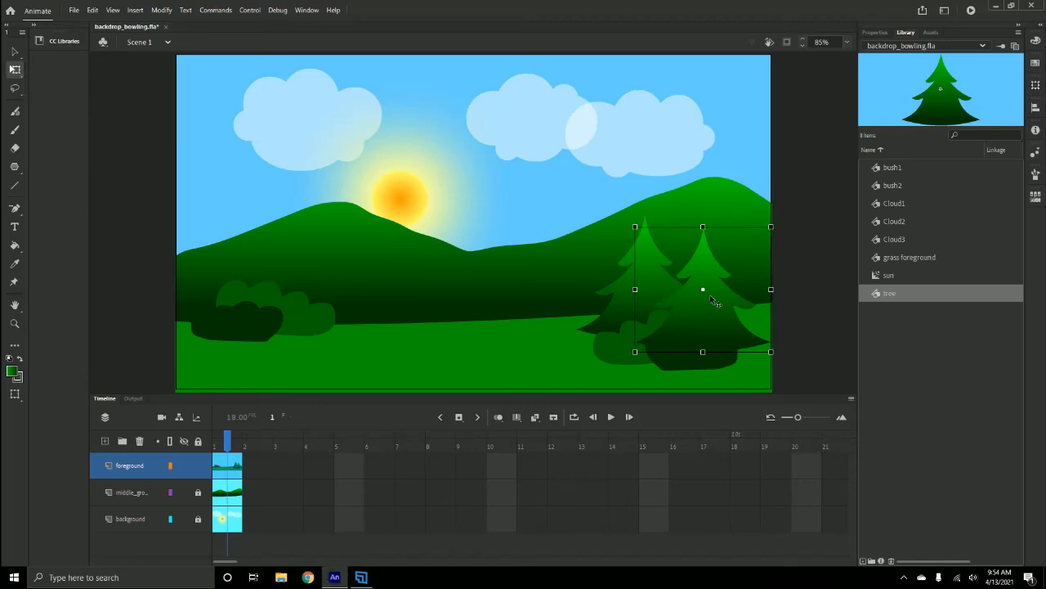
pyautogui.moveTo(771, 288); pyautogui.dragTo(746, 290)
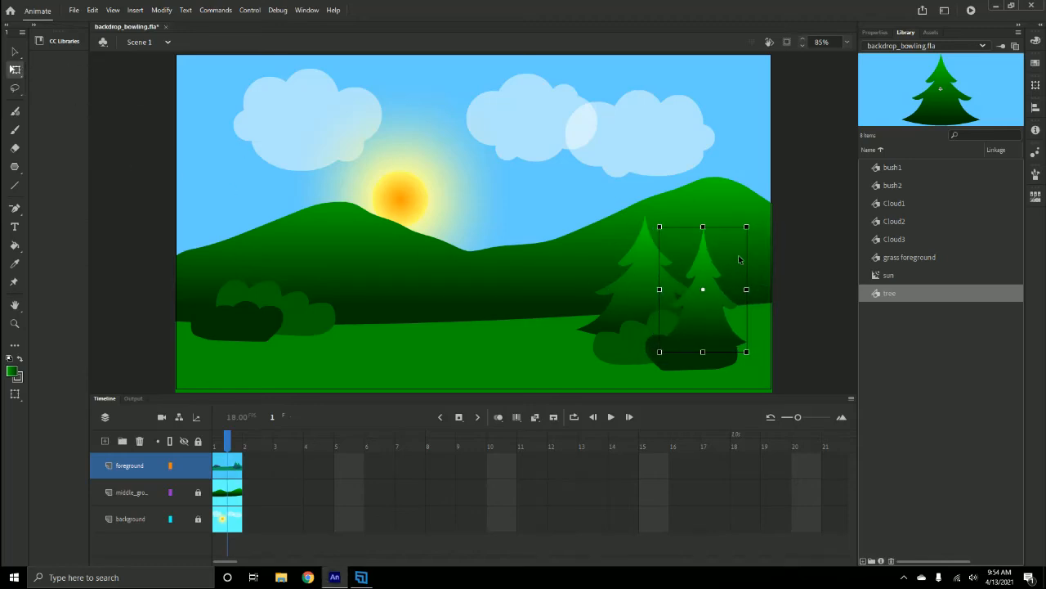
pyautogui.moveTo(703, 222); pyautogui.dragTo(703, 201)
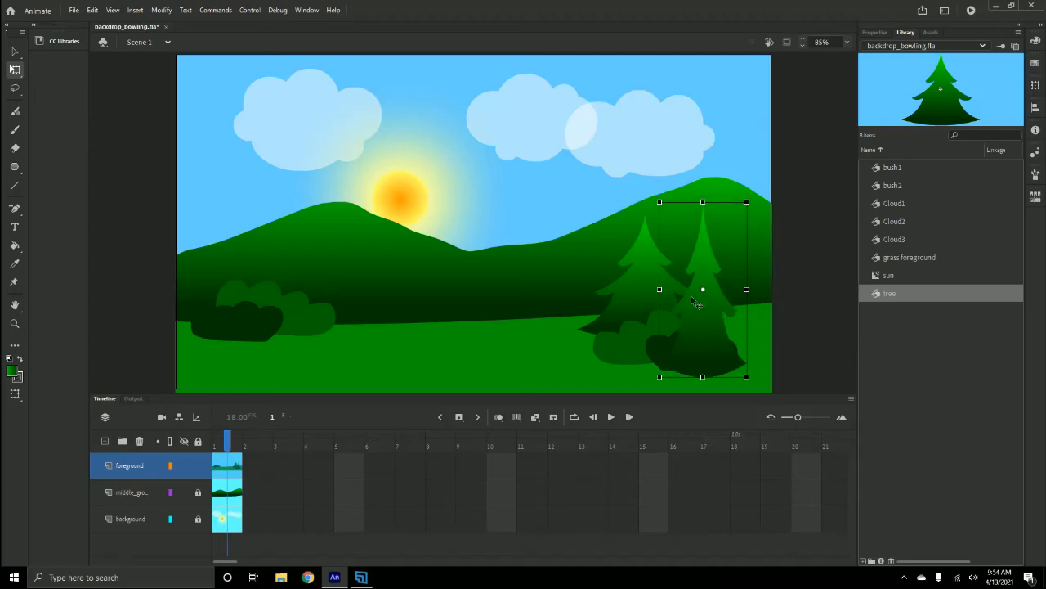
pyautogui.moveTo(697, 329); pyautogui.dragTo(693, 288)
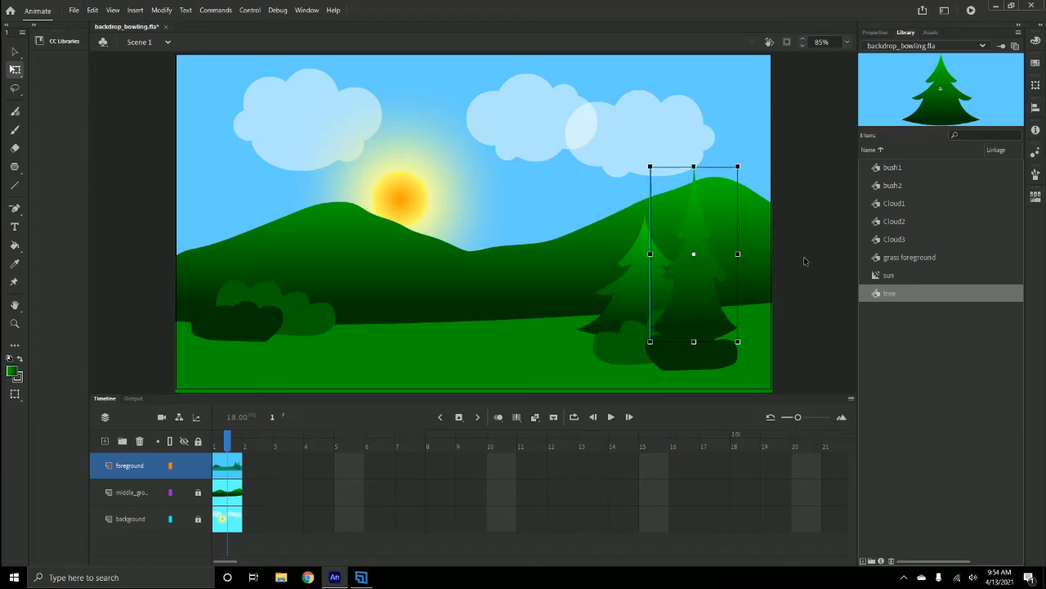
pyautogui.click(804, 261)
# - Send the taller tree backward two levels behind the bushes and shift it closer to the shorter tree so they overlap
pyautogui.rightClick(711, 284)
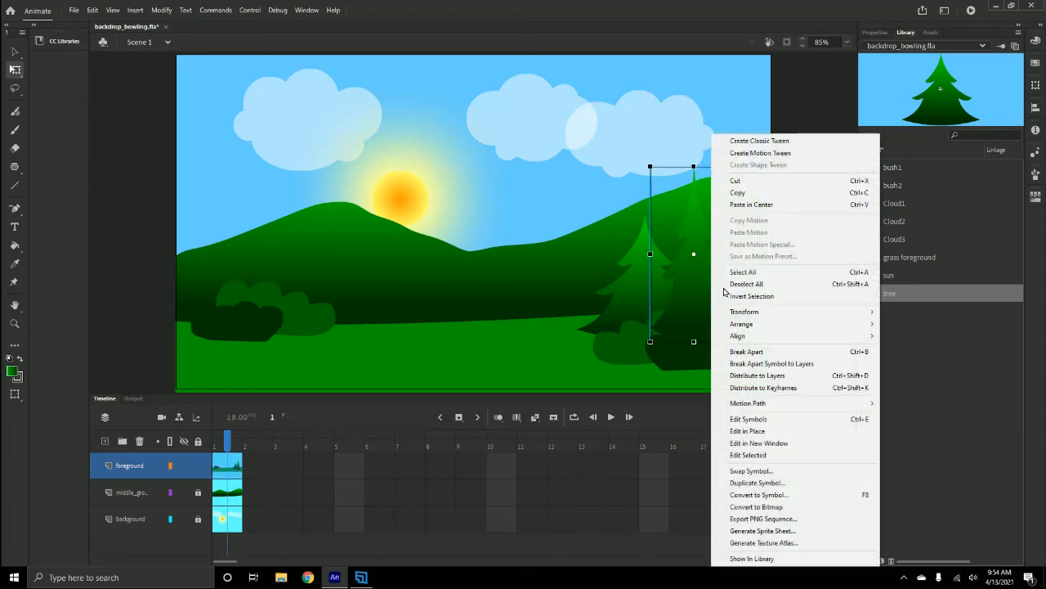
pyautogui.moveTo(843, 324)
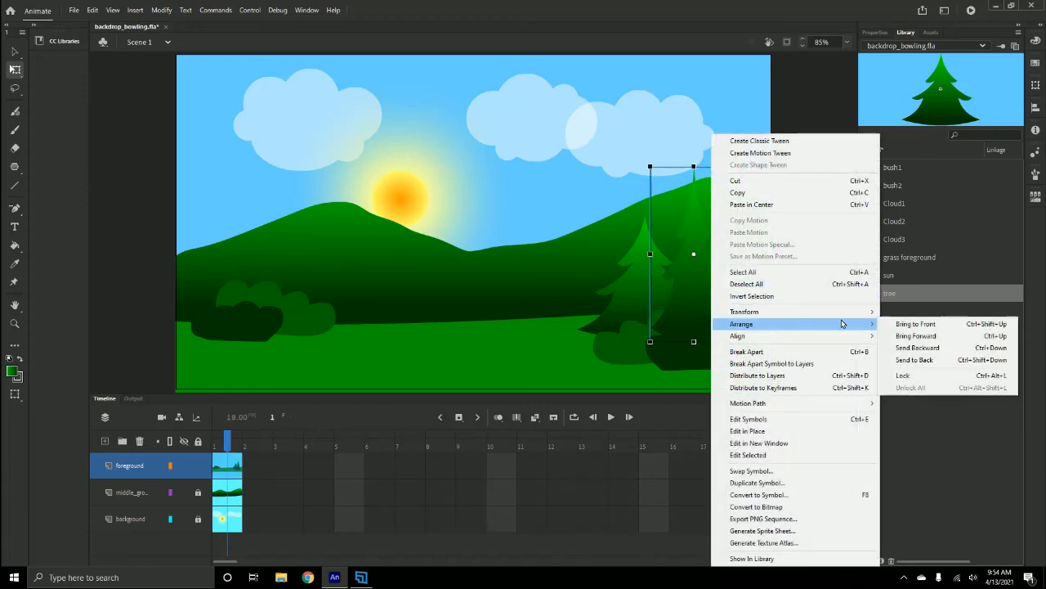
pyautogui.click(911, 348)
pyautogui.rightClick(697, 297)
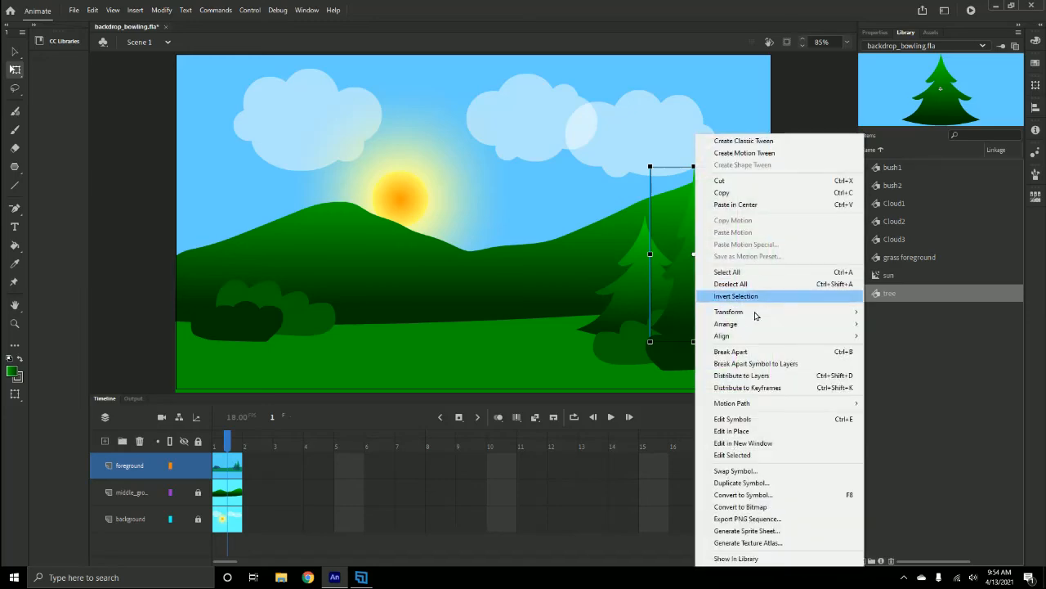
pyautogui.moveTo(758, 325)
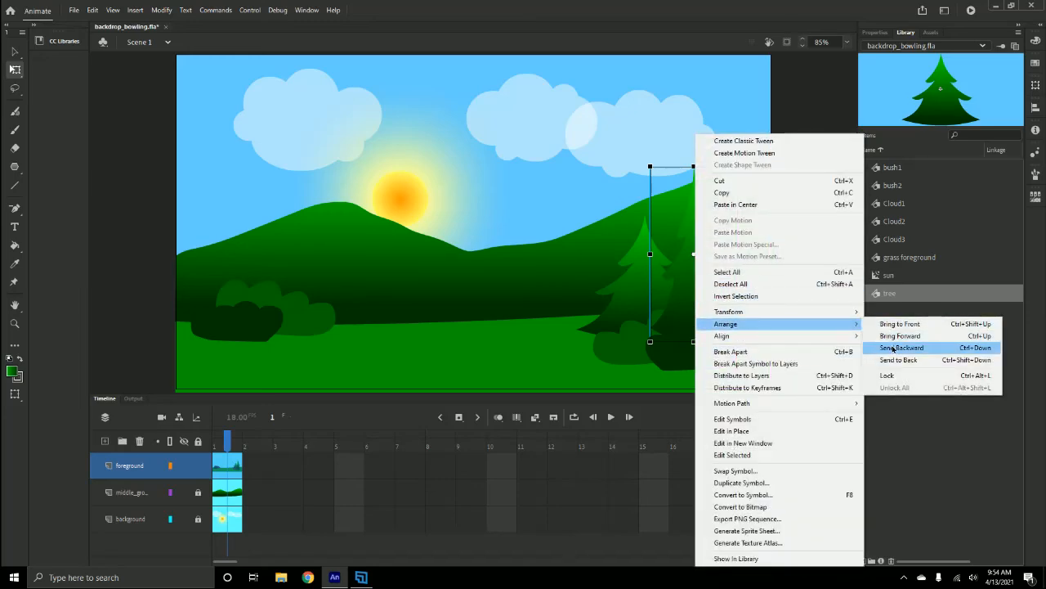
pyautogui.click(894, 348)
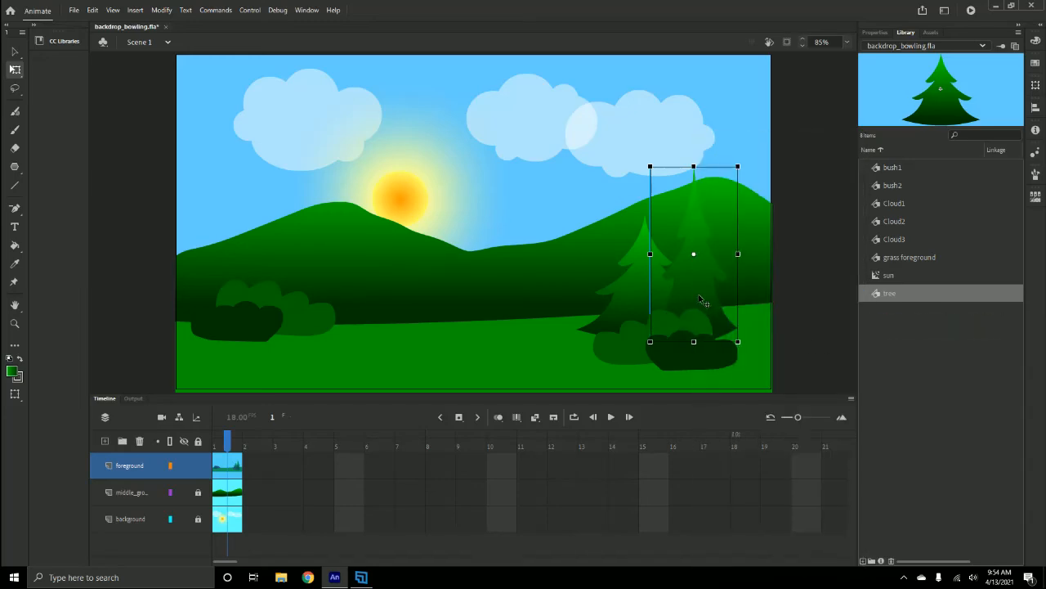
pyautogui.moveTo(688, 301); pyautogui.dragTo(671, 307)
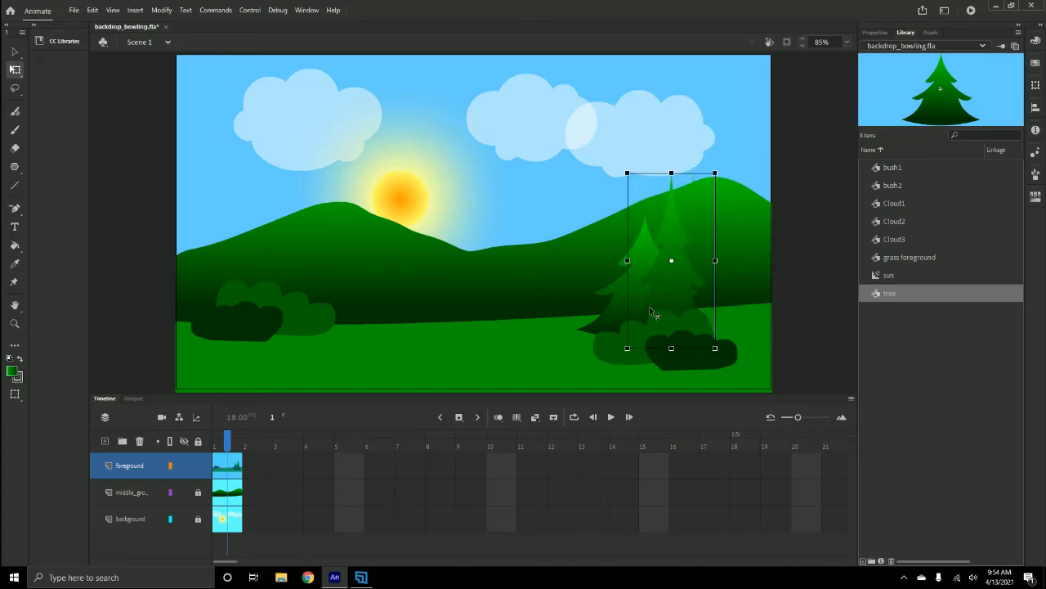
# - Shift the shorter tree slightly away from the taller one, narrow it, and stretch it a little in height
pyautogui.click(623, 323)
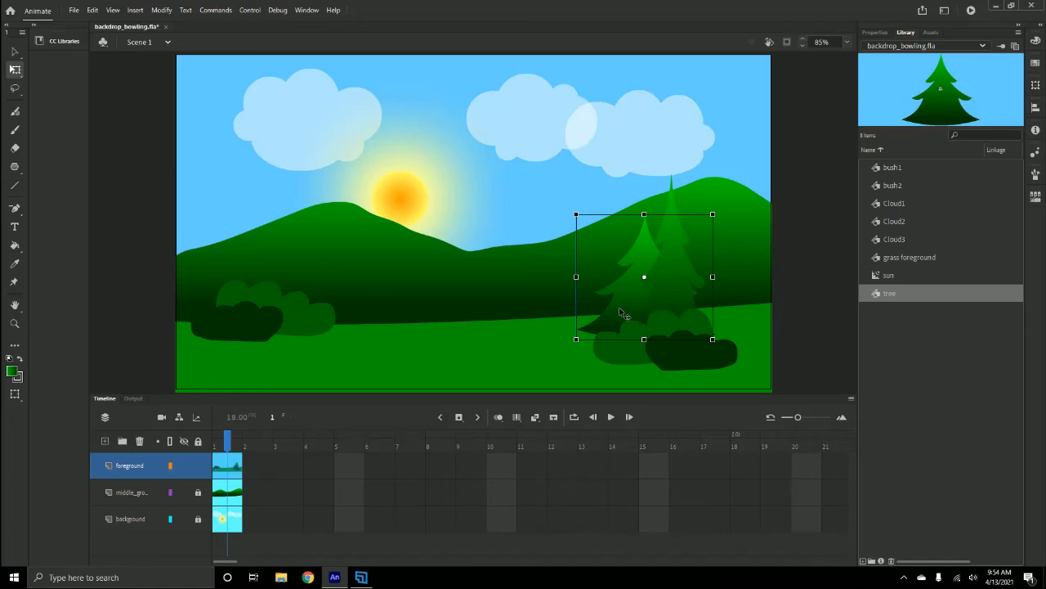
pyautogui.moveTo(621, 313)
pyautogui.mouseDown()
pyautogui.moveTo(644, 316)
pyautogui.moveTo(610, 304)
pyautogui.mouseUp()
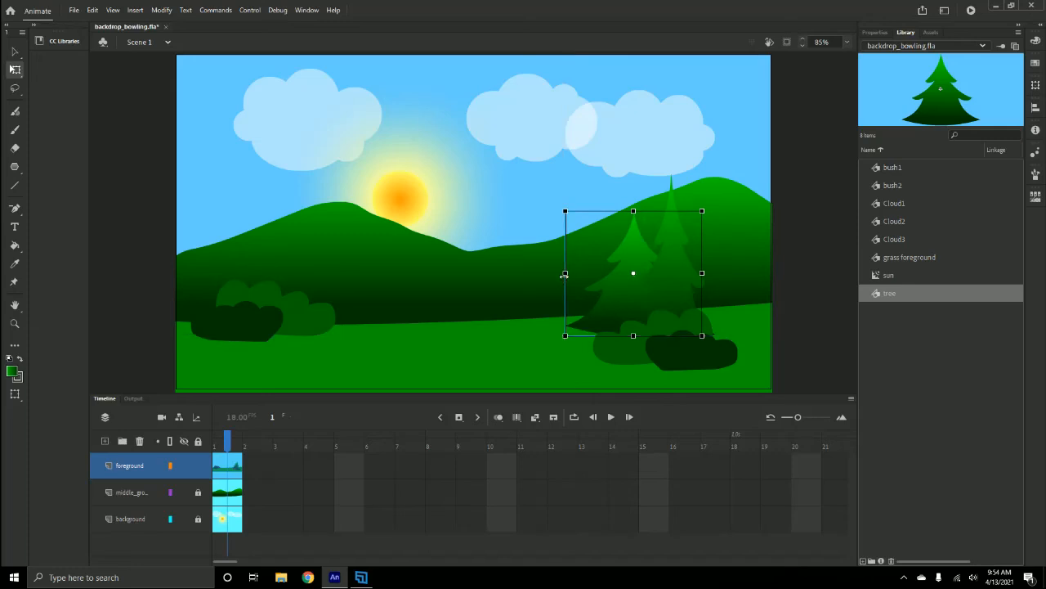
pyautogui.moveTo(564, 274); pyautogui.dragTo(587, 275)
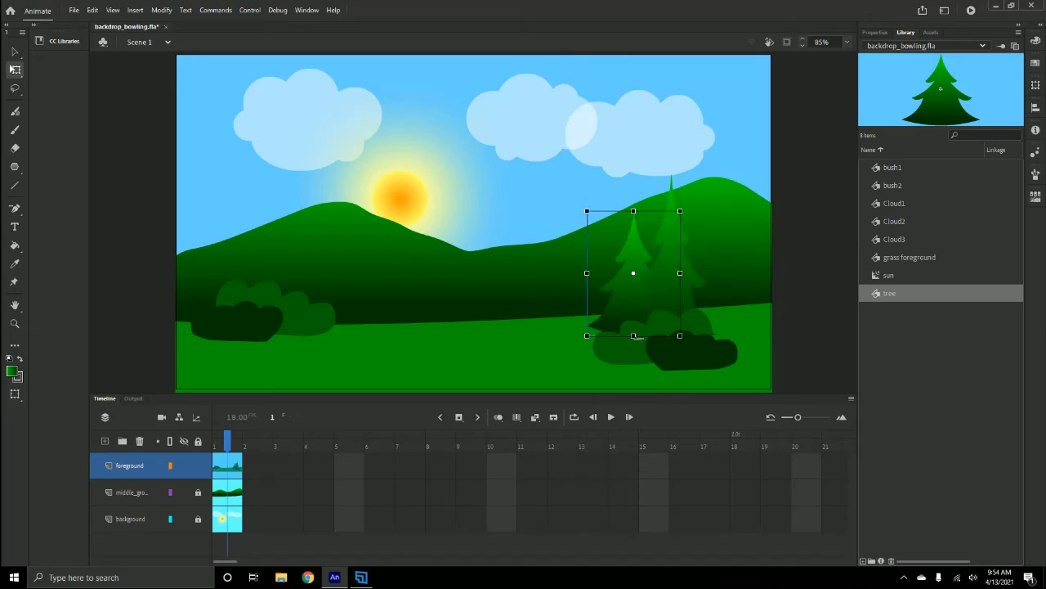
pyautogui.moveTo(634, 336); pyautogui.dragTo(631, 309)
pyautogui.click(795, 281)
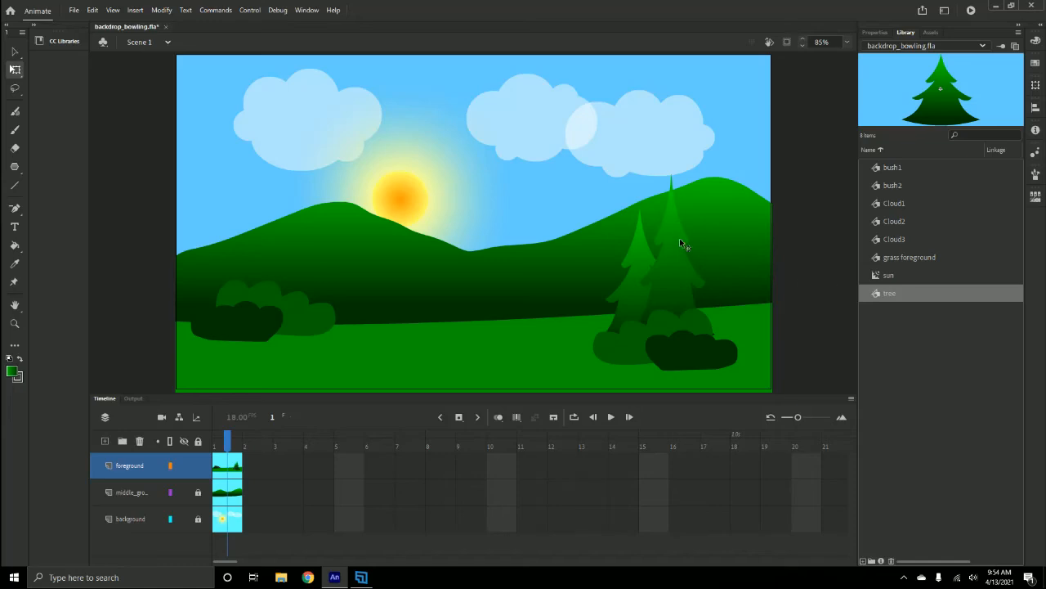
# - Select both pine trees, try placing them by the bush group on the opposite side of the scene, and undo the placement
pyautogui.click(696, 291)
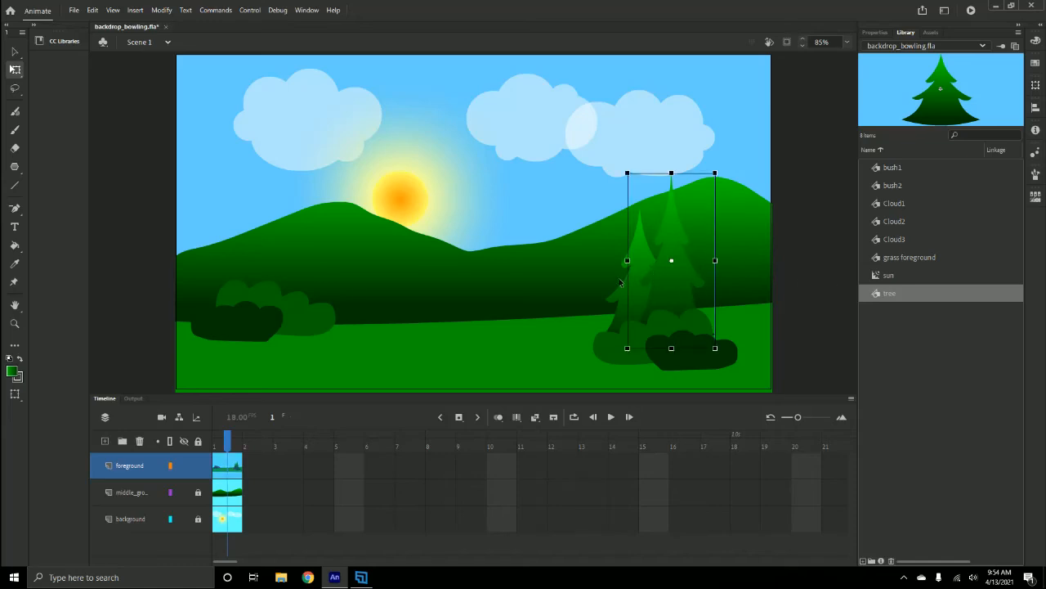
pyautogui.keyDown('shift'); pyautogui.click(622, 300); pyautogui.keyUp('shift')
pyautogui.click(14, 53)
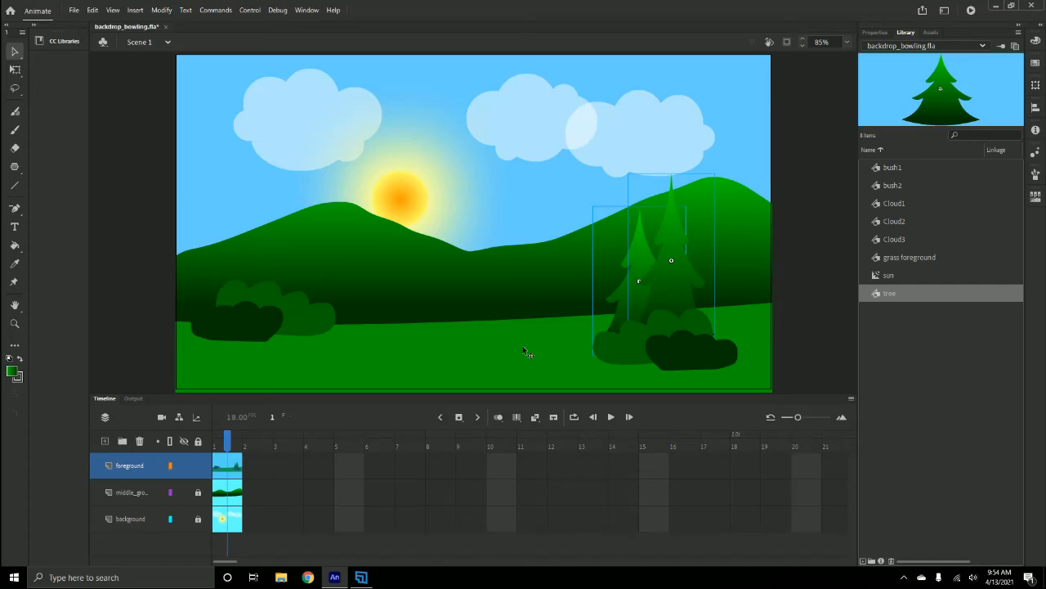
pyautogui.moveTo(691, 279); pyautogui.dragTo(318, 251)
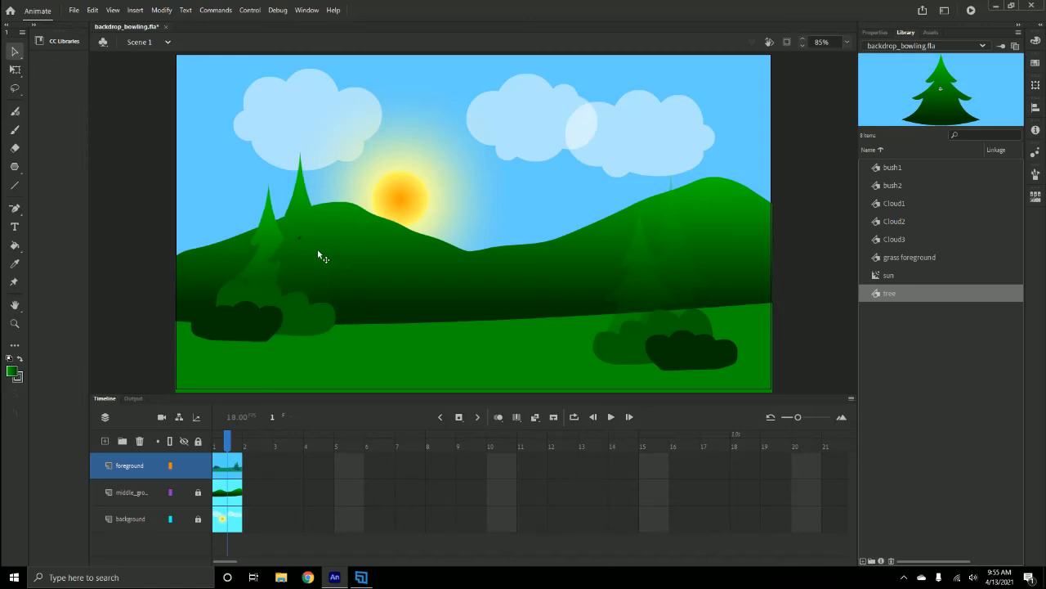
pyautogui.hotkey('ctrl', 'z')
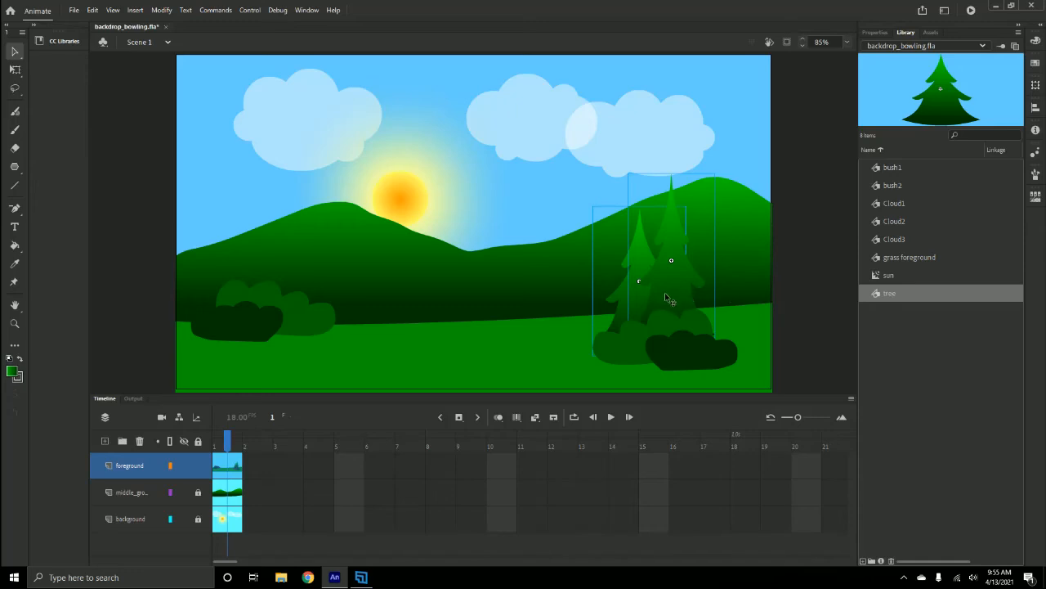
# - Select both pine trees and place a duplicate of the pair just off the stage, beside the original trees
pyautogui.moveTo(685, 296); pyautogui.dragTo(281, 278)
pyautogui.press('Delete')
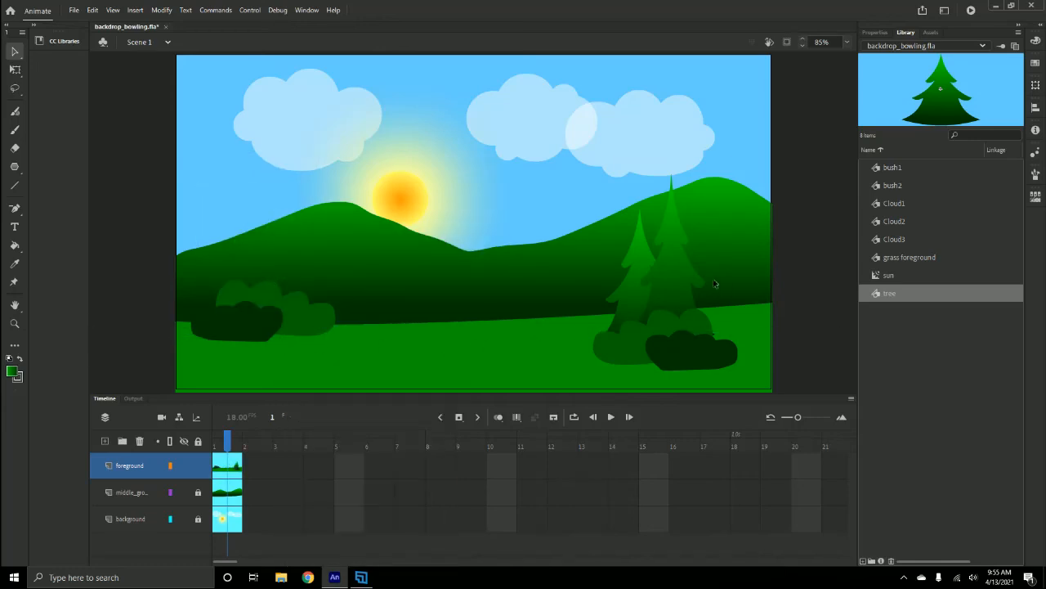
pyautogui.click(668, 277)
pyautogui.keyDown('shift'); pyautogui.click(623, 315); pyautogui.keyUp('shift')
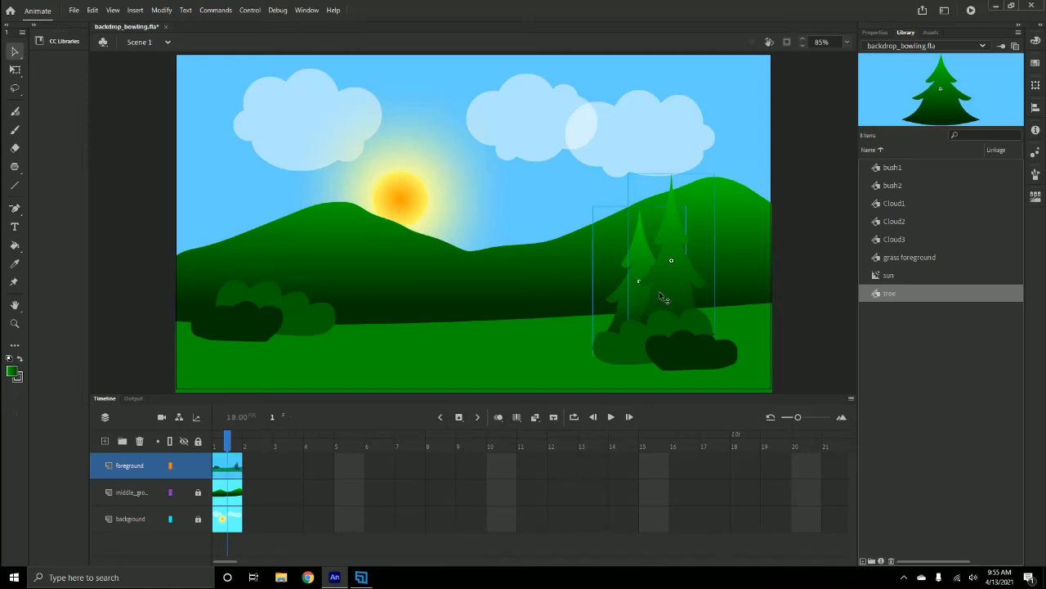
pyautogui.moveTo(677, 279); pyautogui.dragTo(822, 246)
pyautogui.click(801, 369)
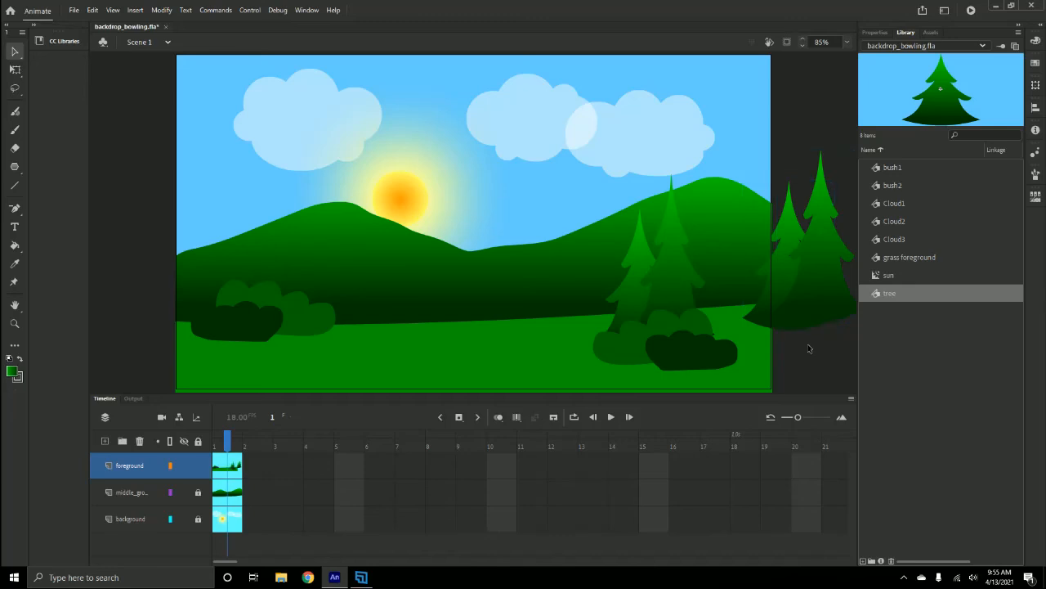
# - Flip the duplicated tree pair horizontally and move it to the bush group on the opposite side of the scene
pyautogui.click(817, 297)
pyautogui.keyDown('shift'); pyautogui.click(765, 311); pyautogui.keyUp('shift')
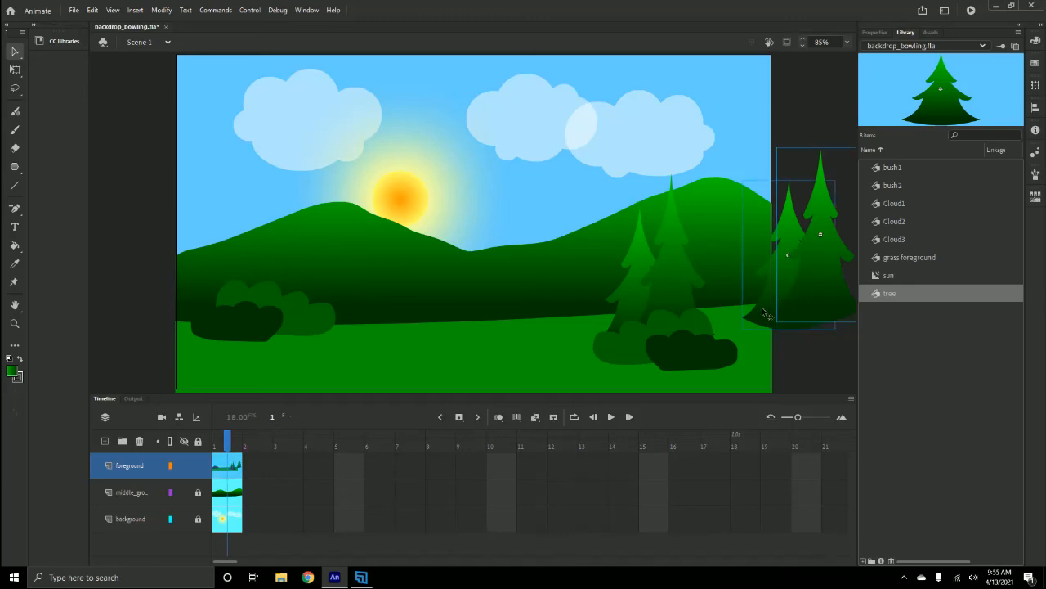
pyautogui.rightClick(817, 276)
pyautogui.moveTo(841, 405)
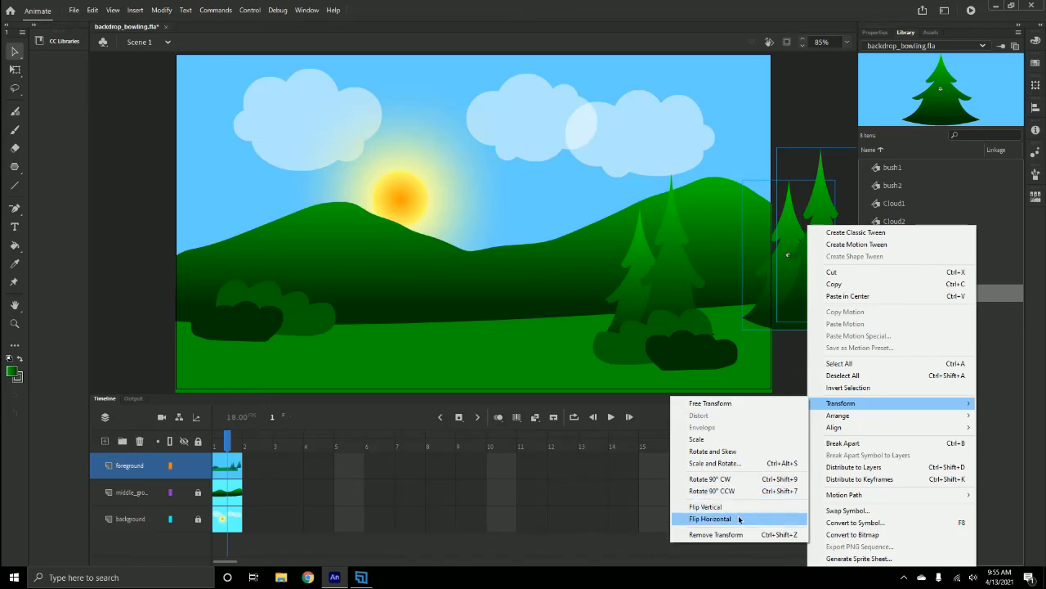
pyautogui.click(710, 518)
pyautogui.moveTo(799, 292); pyautogui.dragTo(262, 294)
# - Send the flipped tree pair backward two levels so it stands behind the bushes
pyautogui.rightClick(258, 292)
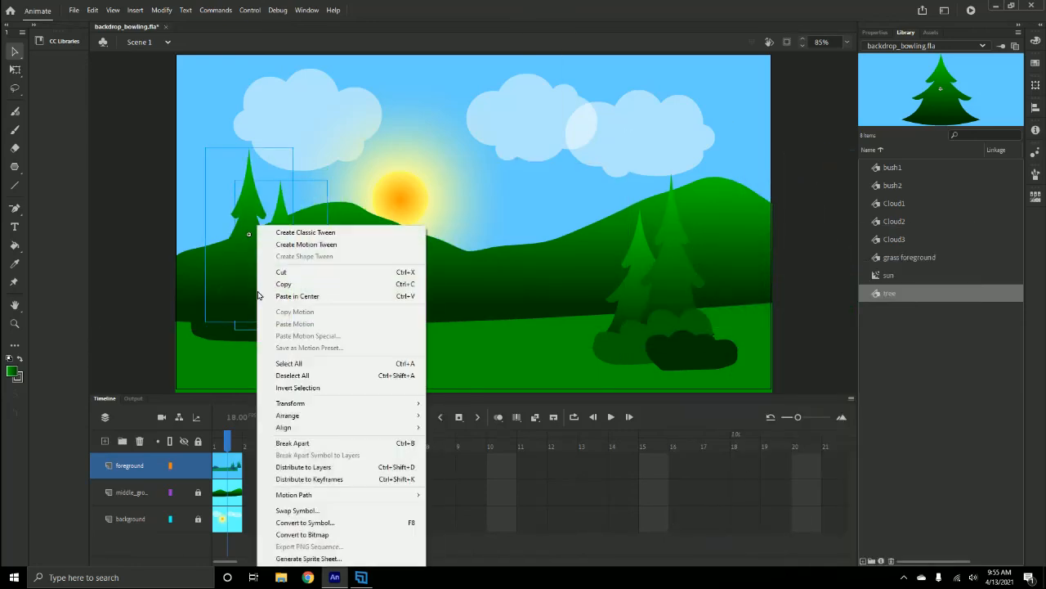
pyautogui.moveTo(330, 417)
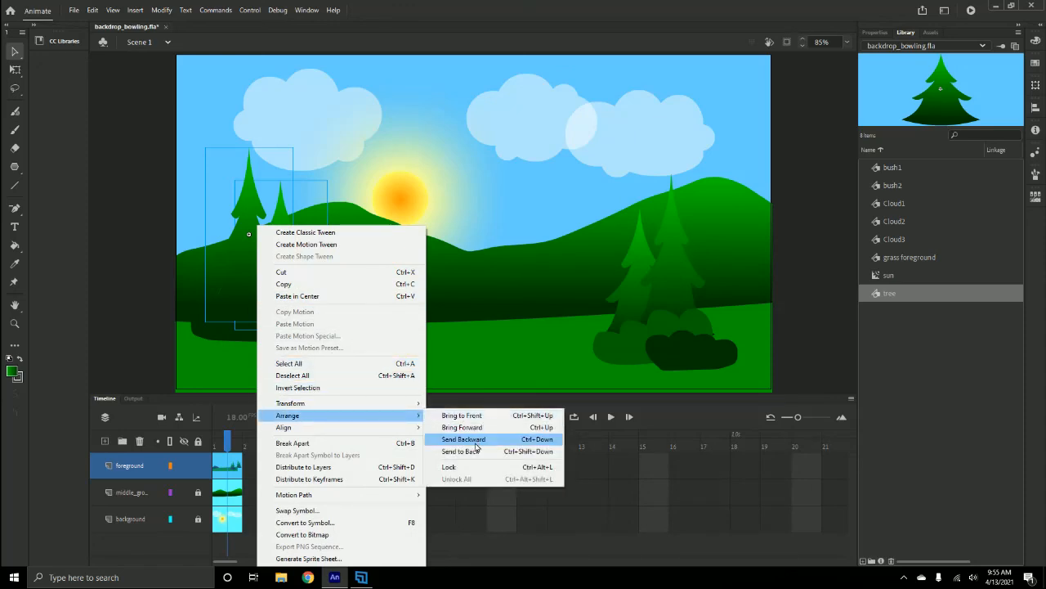
pyautogui.click(478, 441)
pyautogui.rightClick(275, 293)
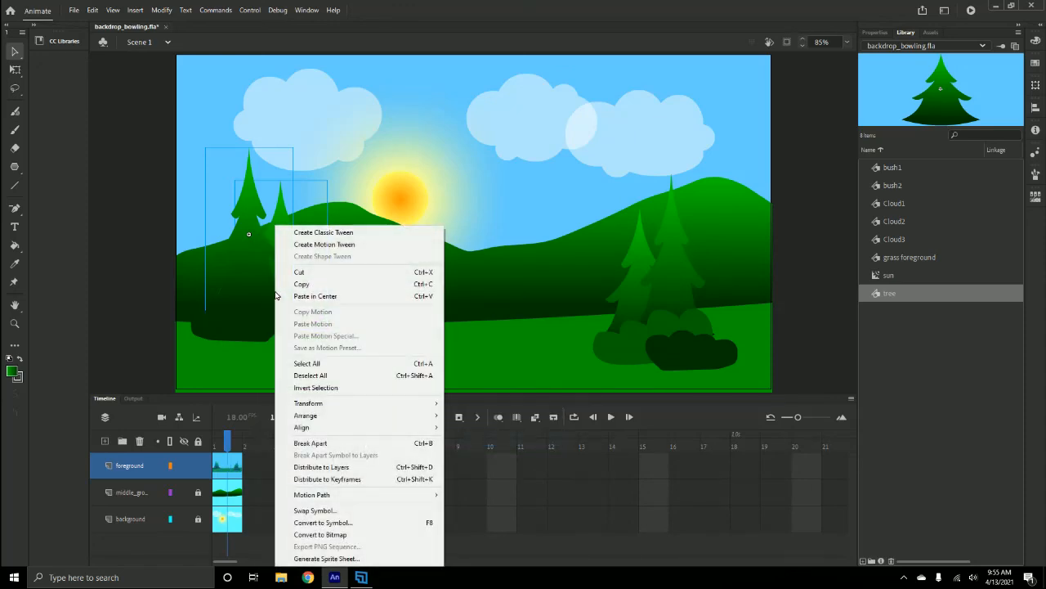
pyautogui.moveTo(359, 419)
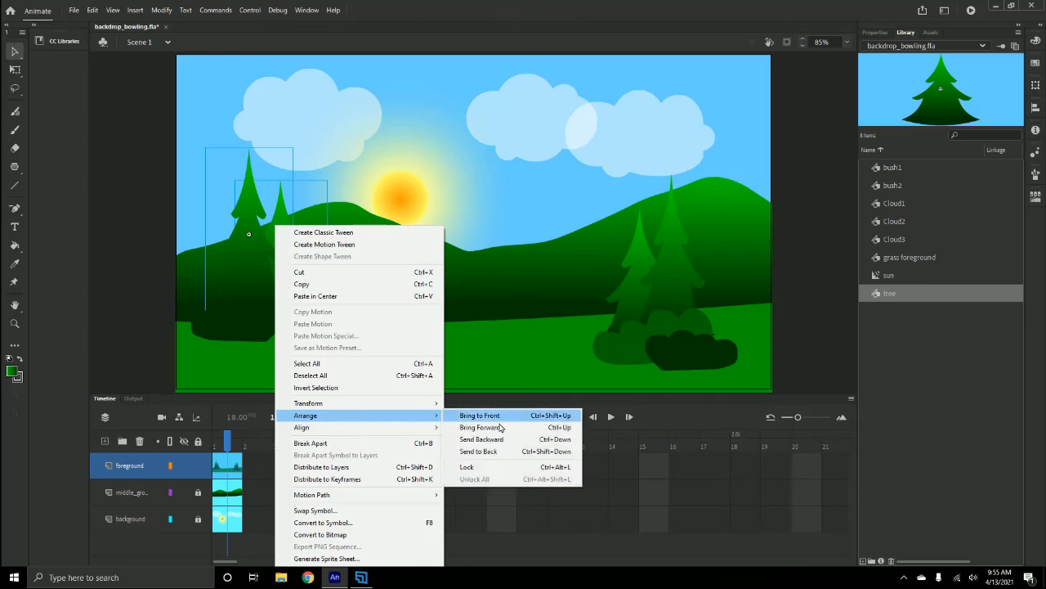
pyautogui.click(500, 442)
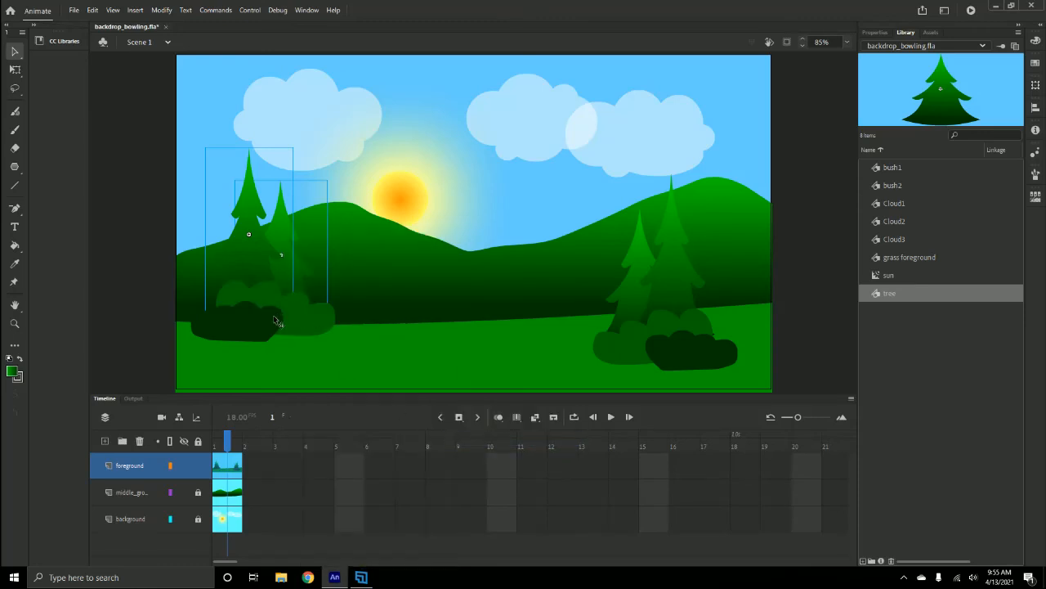
# - Scale the flipped tree pair down and reposition it directly behind the dark bush
pyautogui.moveTo(266, 280)
pyautogui.mouseDown()
pyautogui.moveTo(240, 271)
pyautogui.moveTo(263, 284)
pyautogui.moveTo(249, 280)
pyautogui.mouseUp()
pyautogui.press('q')
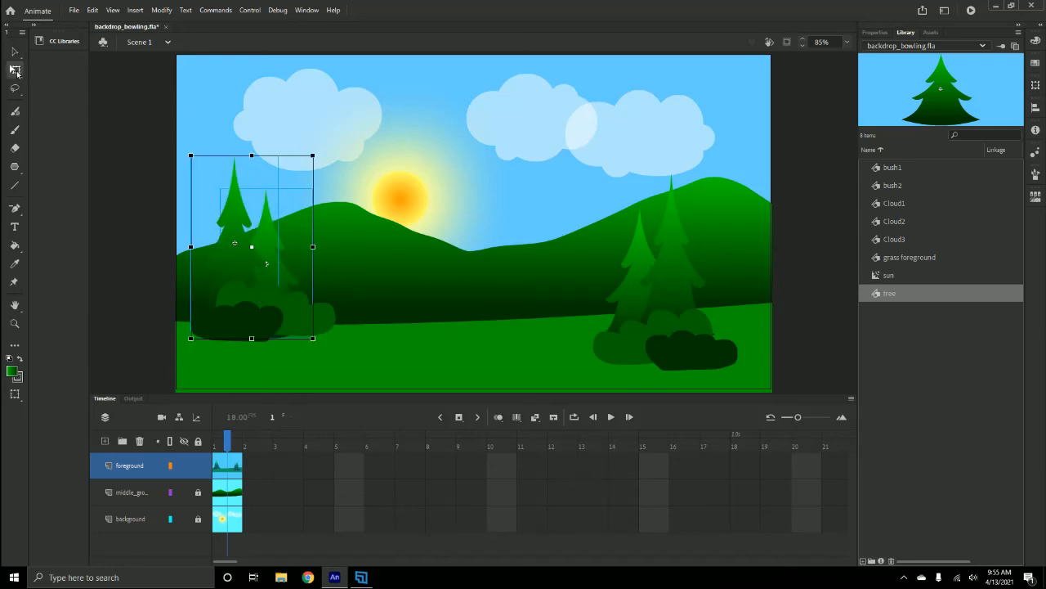
pyautogui.moveTo(313, 154); pyautogui.dragTo(297, 179)
pyautogui.moveTo(266, 252); pyautogui.dragTo(256, 263)
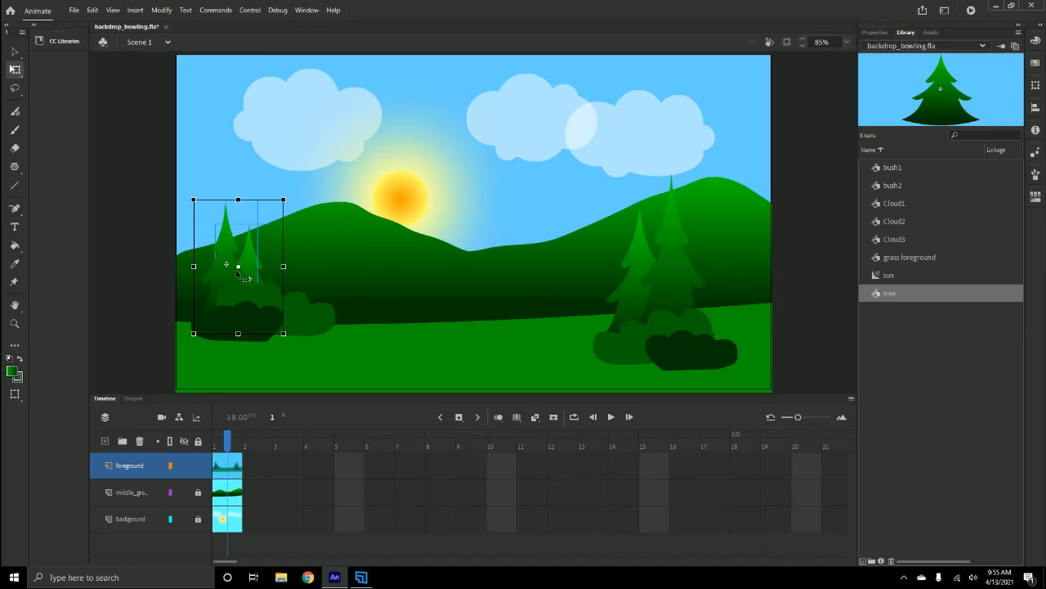
# - Place a duplicate of the small tree pair beside it and send the copy backward two levels behind the lighter bush
pyautogui.click(16, 54)
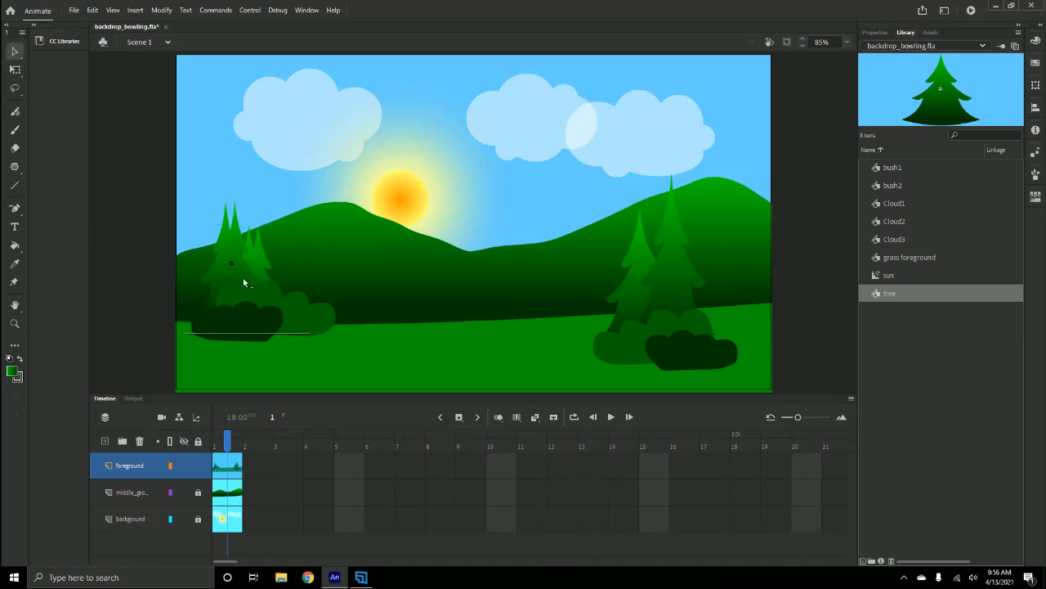
pyautogui.moveTo(243, 277); pyautogui.dragTo(299, 305)
pyautogui.rightClick(286, 319)
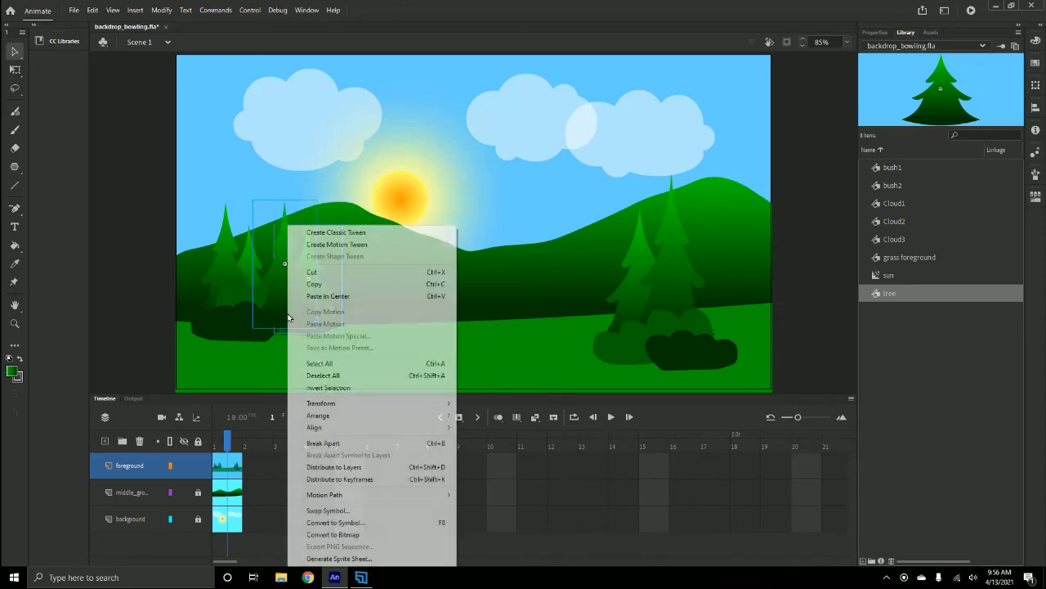
pyautogui.moveTo(448, 422)
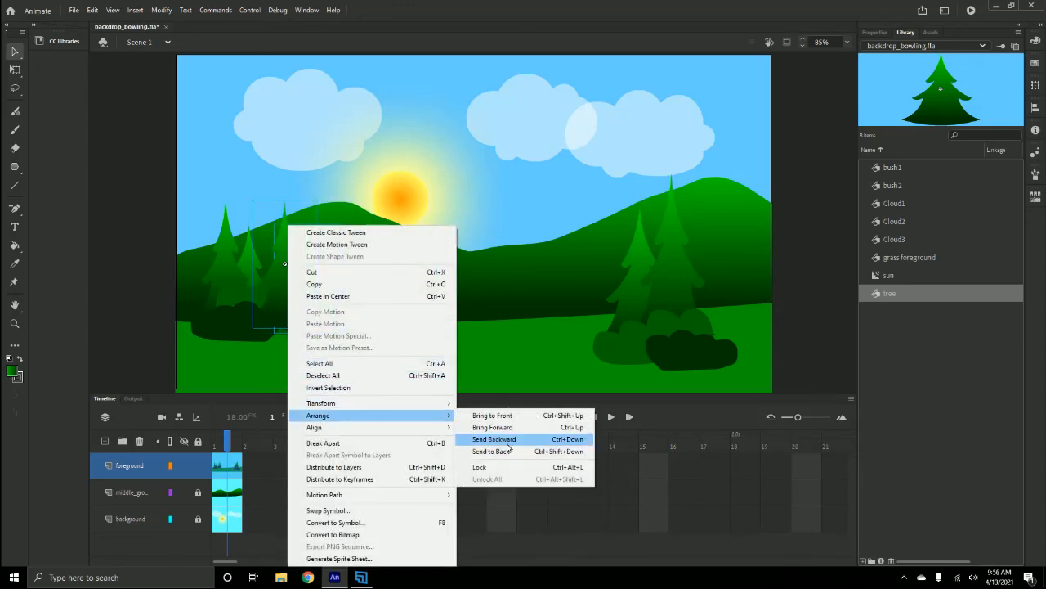
pyautogui.click(508, 441)
pyautogui.rightClick(293, 299)
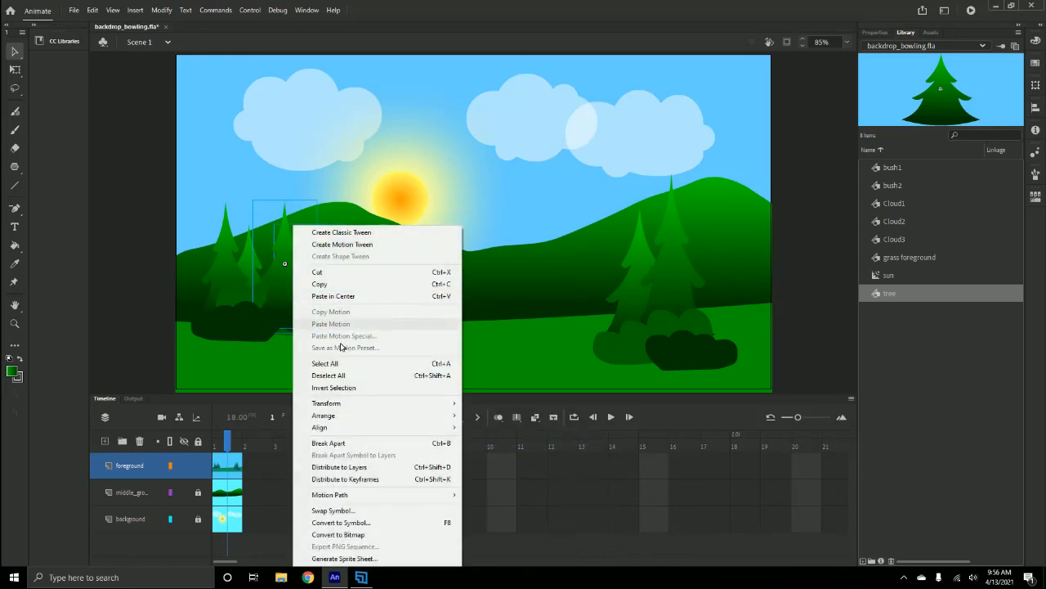
pyautogui.moveTo(342, 423)
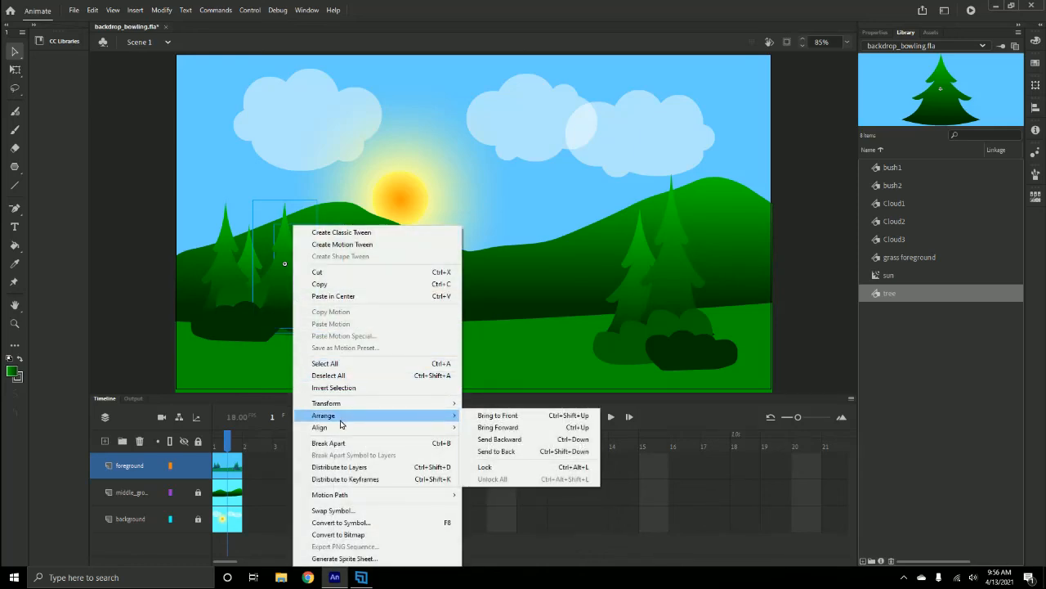
pyautogui.click(490, 441)
pyautogui.moveTo(322, 288)
pyautogui.mouseDown()
pyautogui.moveTo(330, 295)
pyautogui.moveTo(305, 290)
pyautogui.mouseUp()
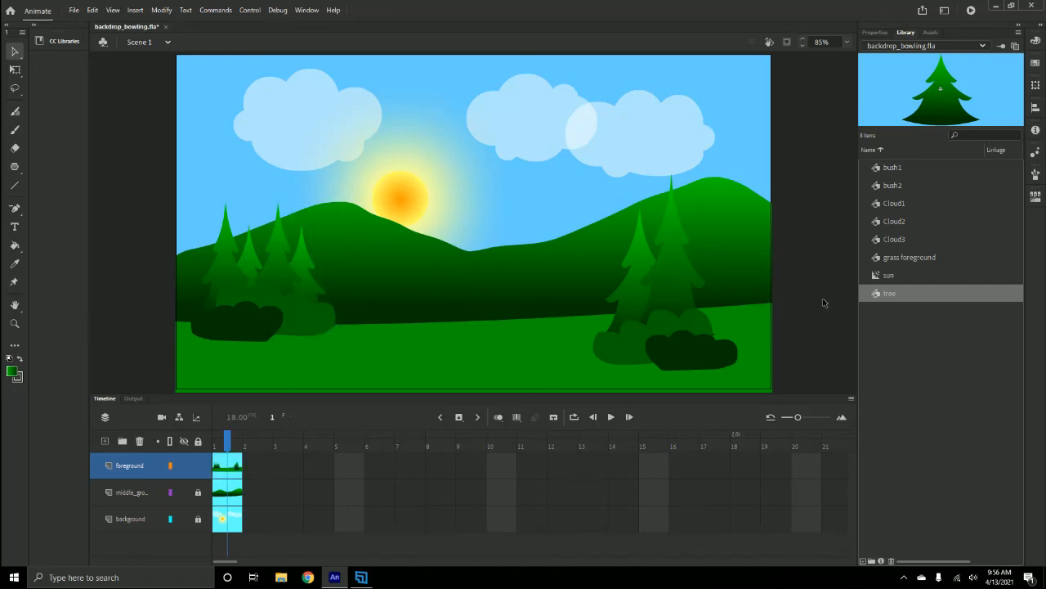
# - Save the backdrop_bowling.fla document
pyautogui.hotkey('ctrl', 's')
pyautogui.click(73, 11)
pyautogui.click(73, 11)
pyautogui.click(73, 11)
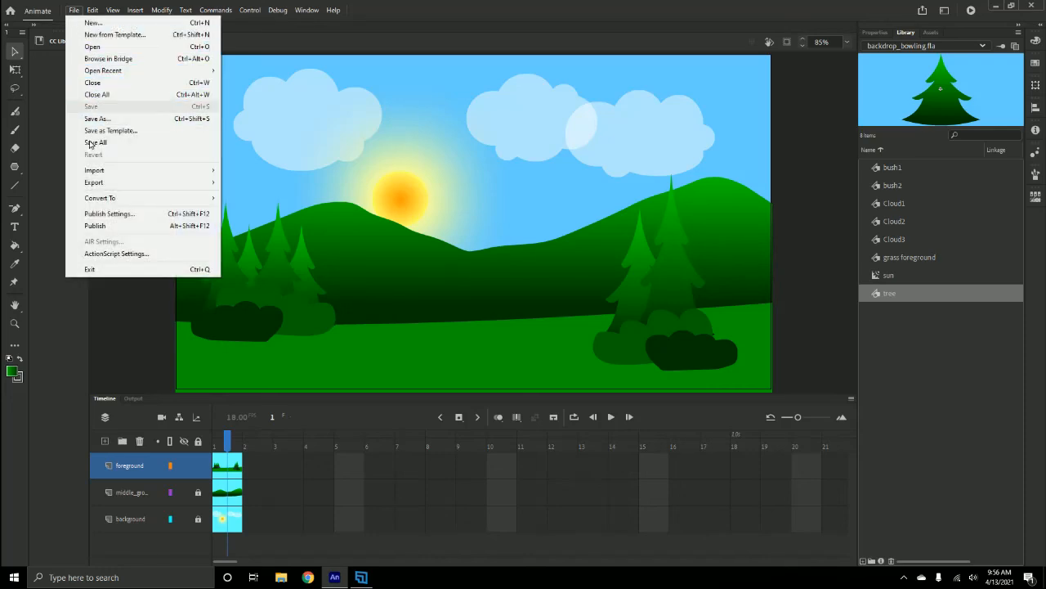
pyautogui.press('Escape')
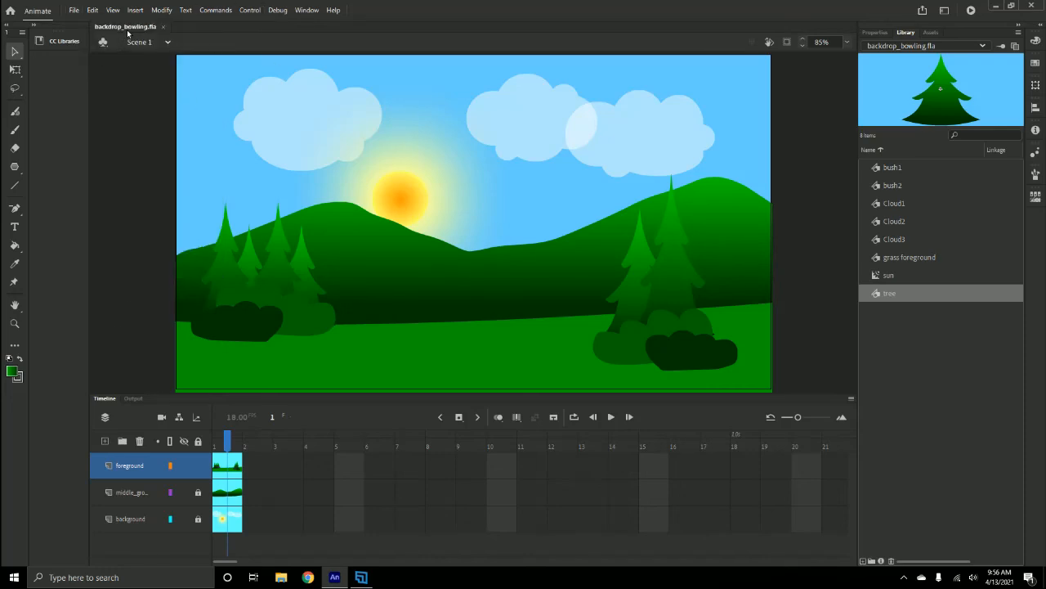
# - Open the image export and set the format to JPEG with quality at 100 (Maximum)
pyautogui.click(73, 11)
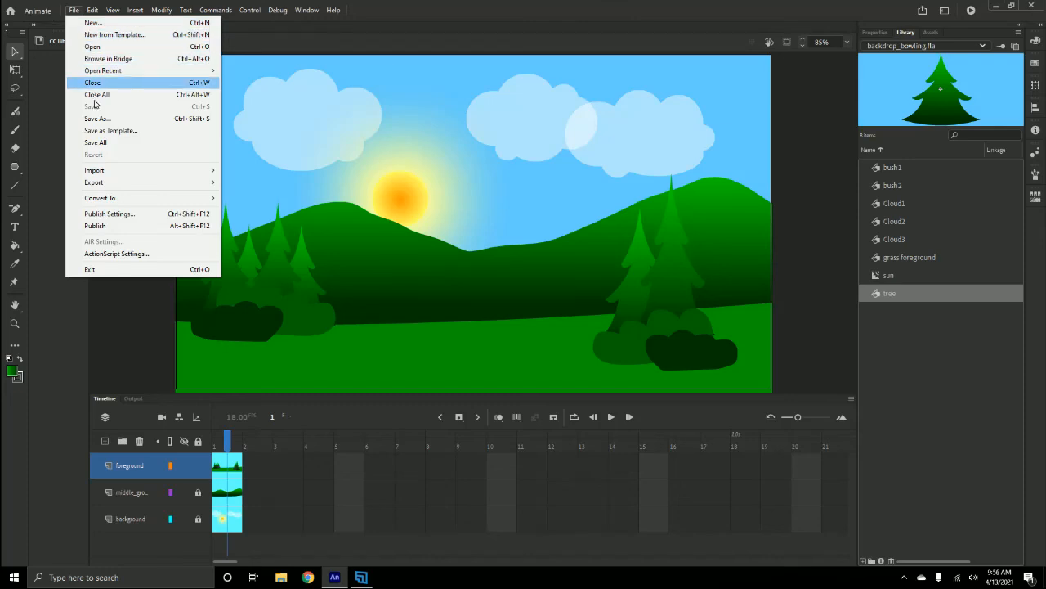
pyautogui.moveTo(109, 182)
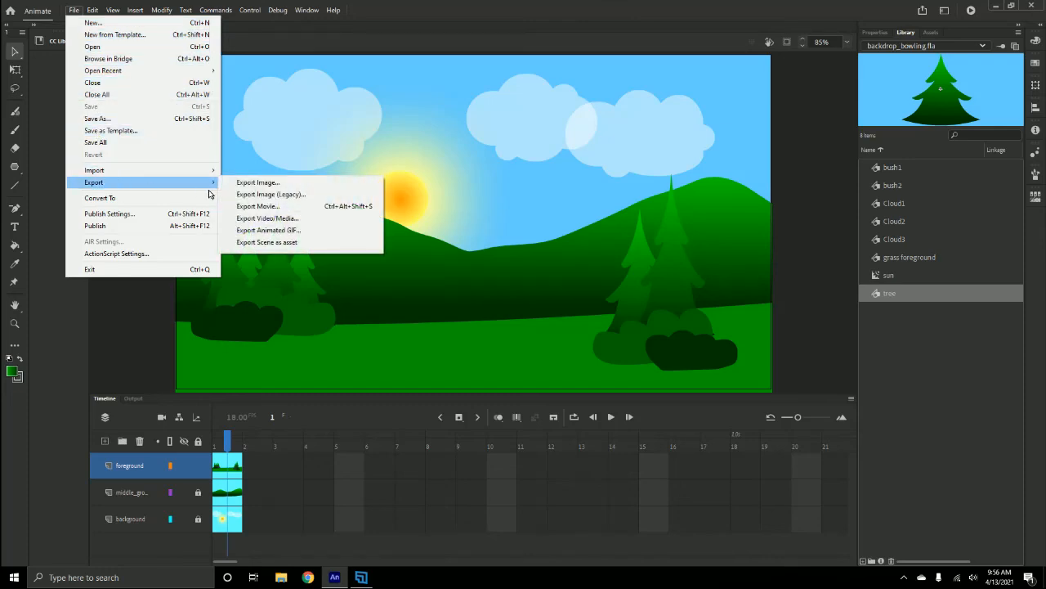
pyautogui.click(258, 184)
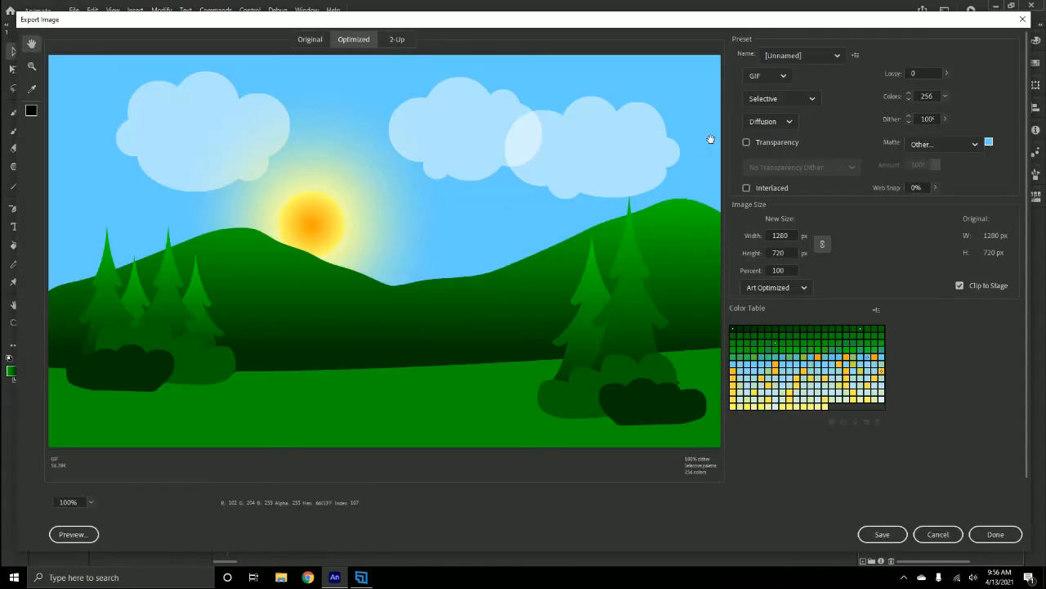
pyautogui.click(787, 76)
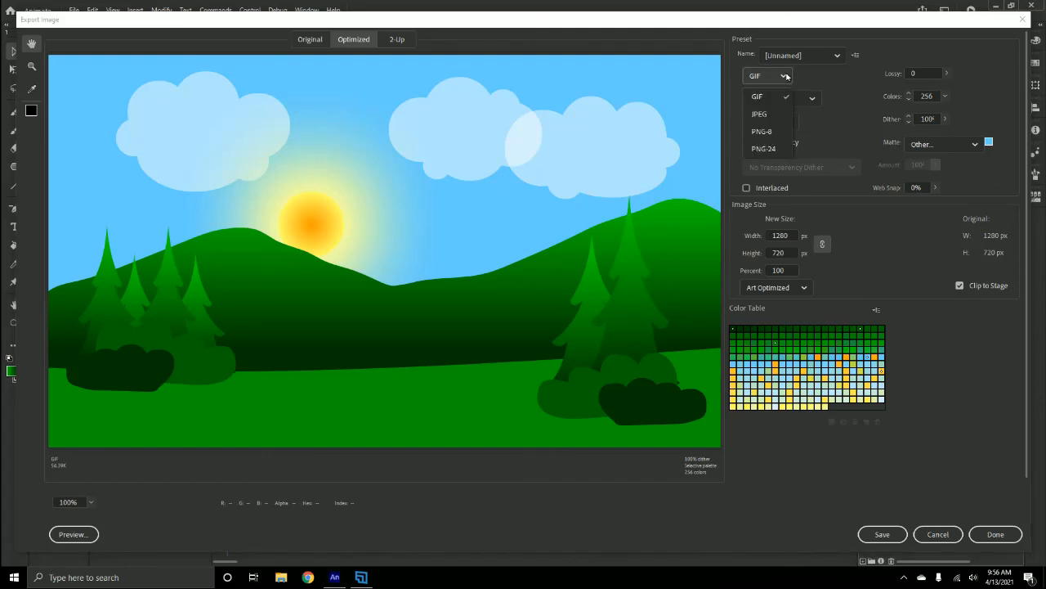
pyautogui.click(764, 115)
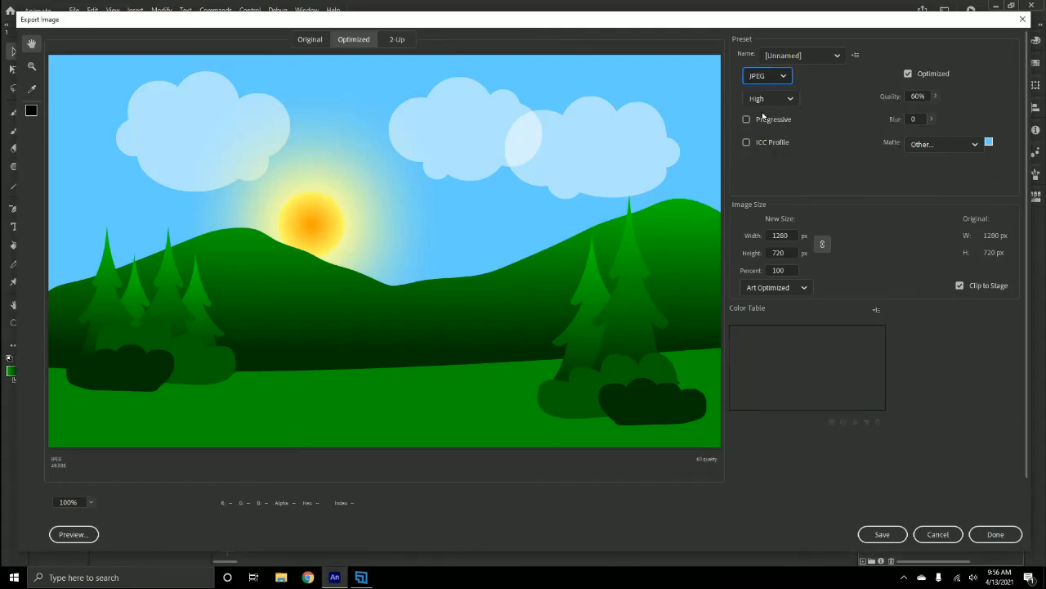
pyautogui.click(935, 96)
pyautogui.moveTo(917, 107); pyautogui.dragTo(942, 107)
# - Save the exported JPEG as backdrop_bowling in the backdrop folder
pyautogui.click(888, 536)
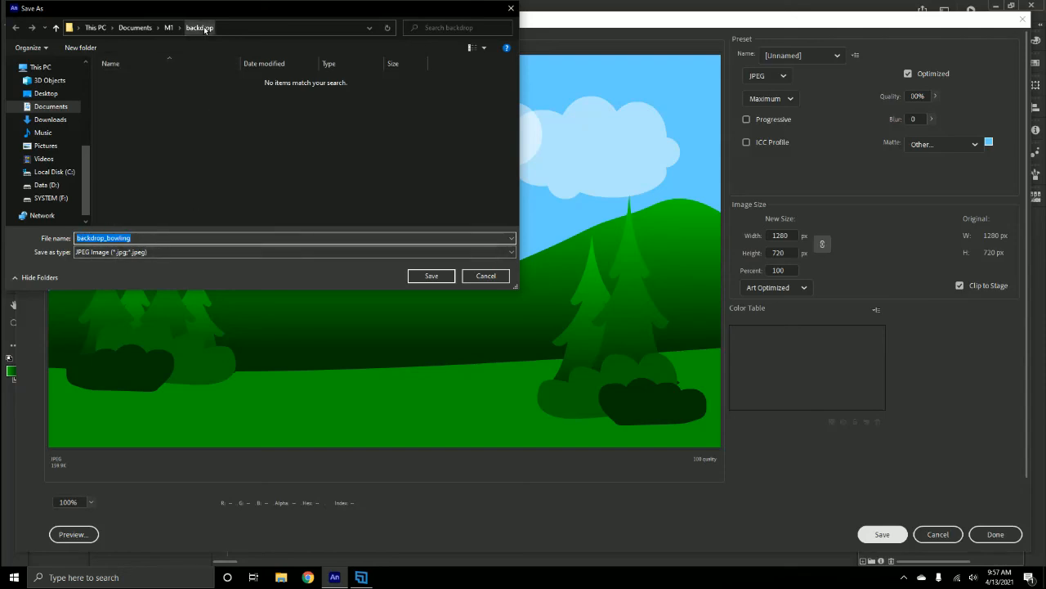
pyautogui.click(421, 275)
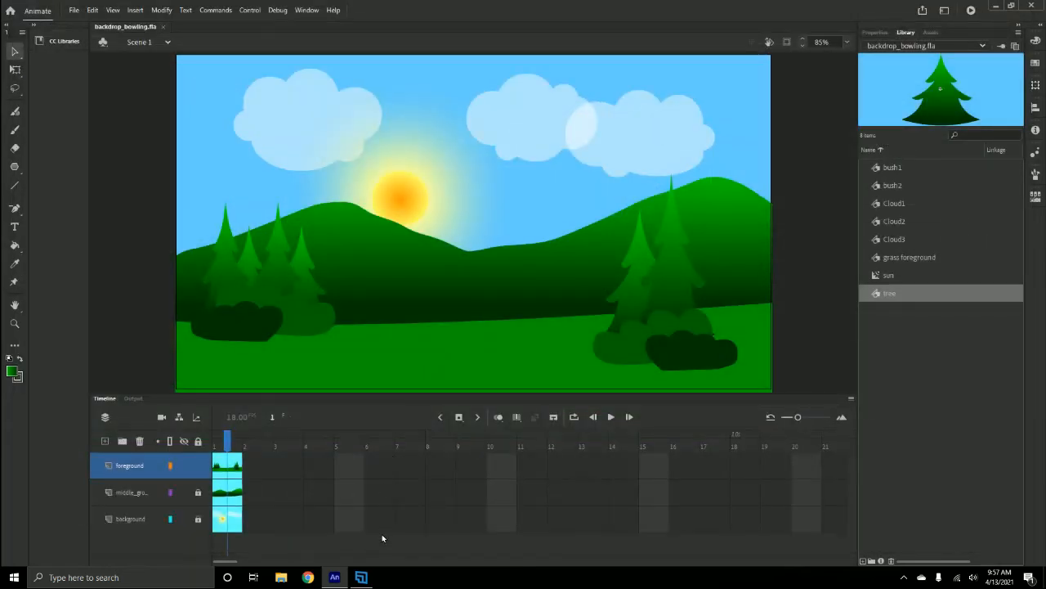
pyautogui.moveTo(363, 579)
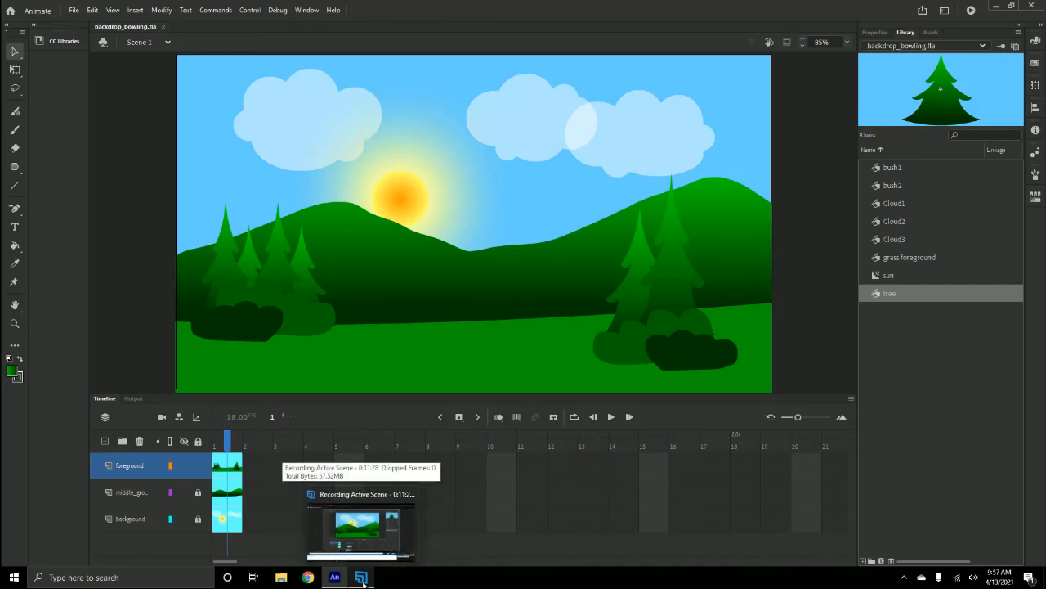